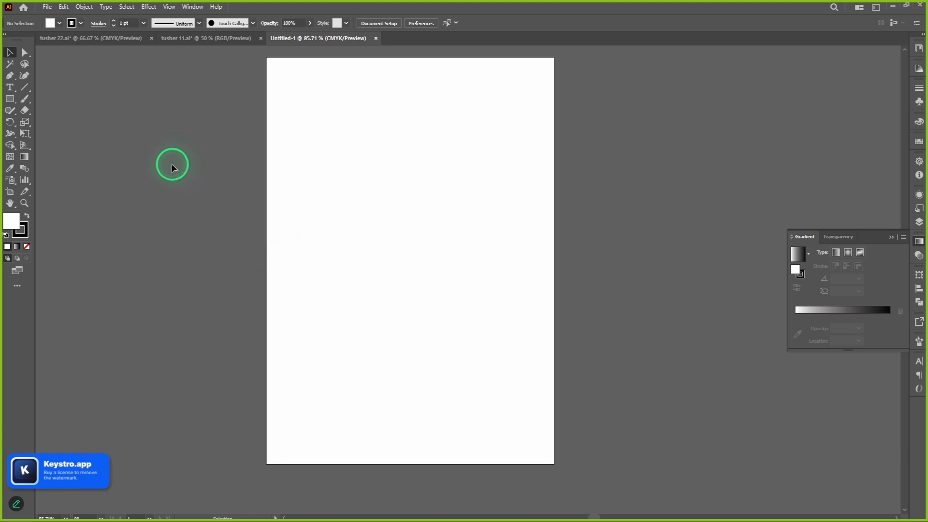
click(25, 53)
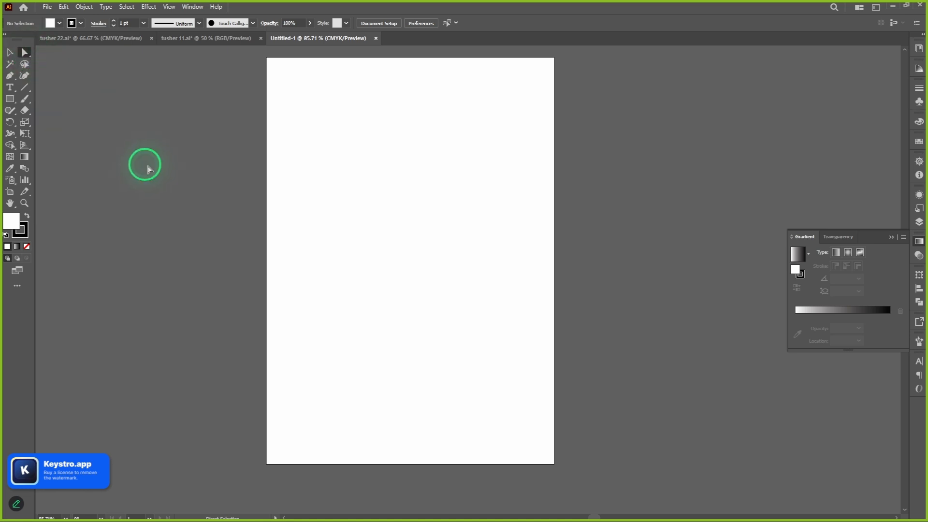
click(9, 100)
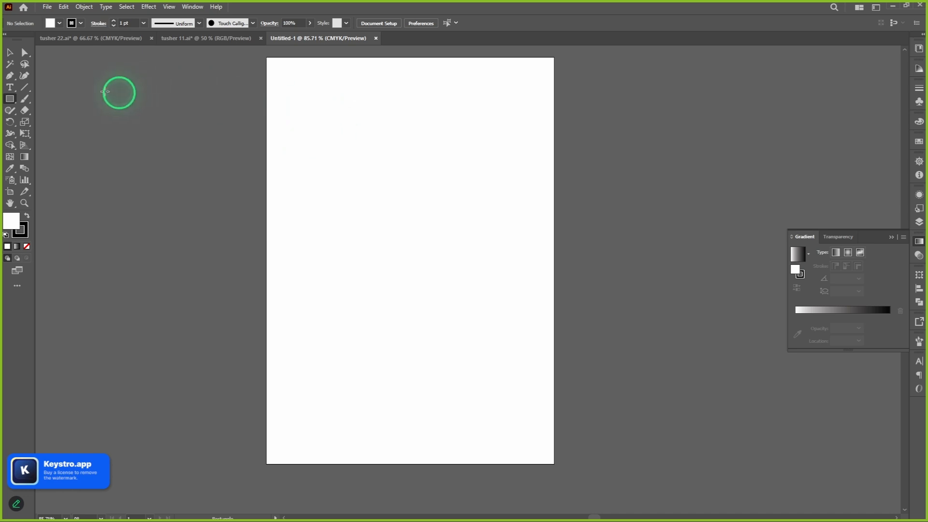
click(24, 87)
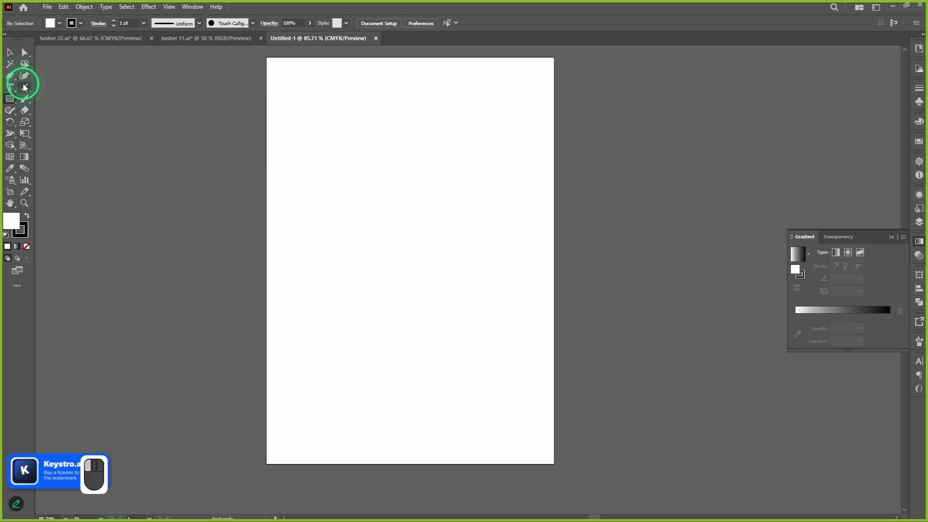
click(299, 113)
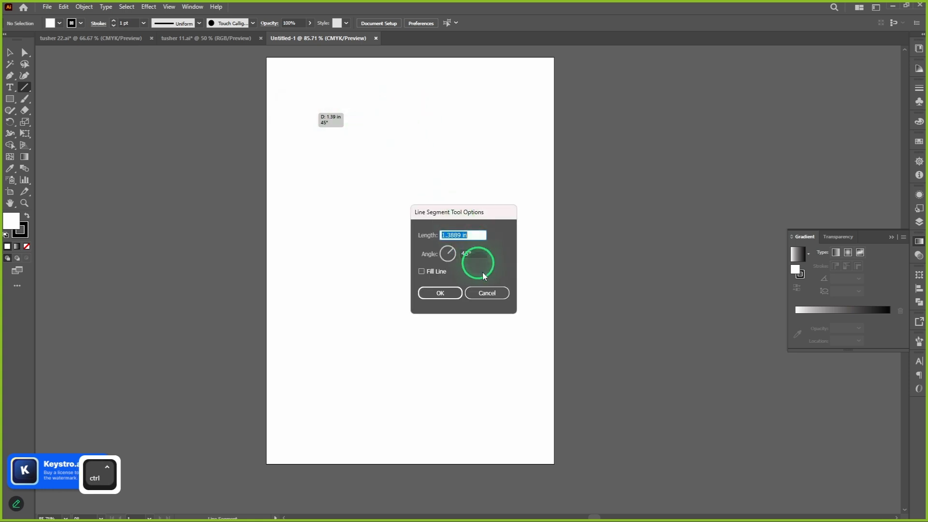
click(489, 292)
drag(301, 125, 438, 128)
key(ctrl)
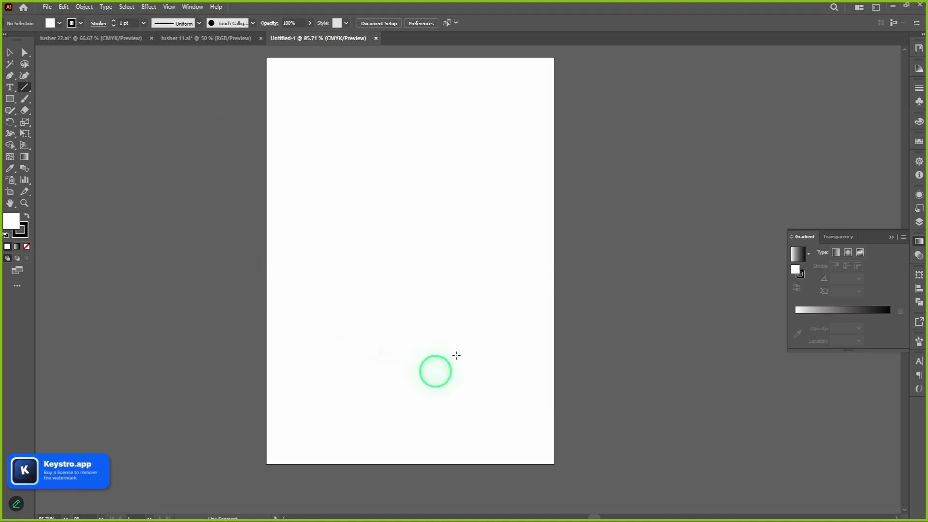
- Remove the fill and draw a horizontal line about 4.94 in long across the upper part of the artboard
drag(455, 188, 416, 260)
scroll(328, 214, up, 1)
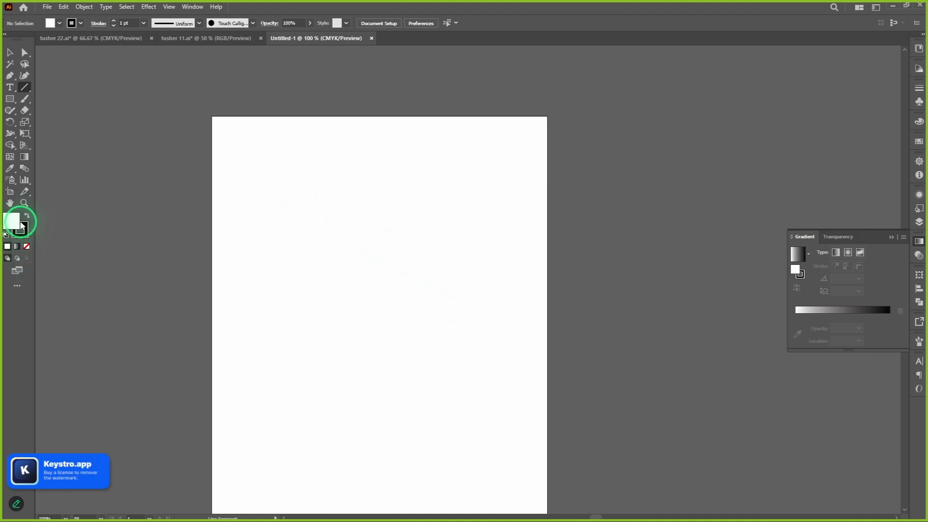
click(27, 246)
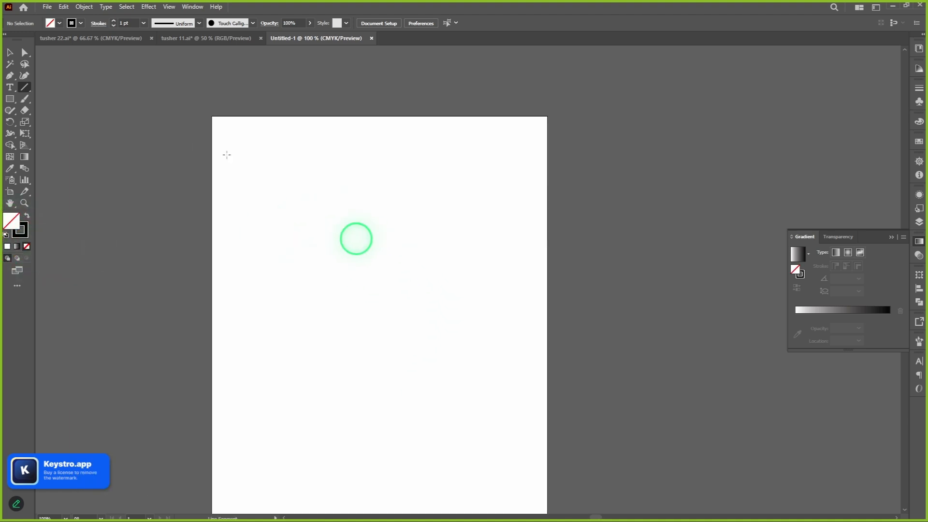
drag(245, 202, 447, 216)
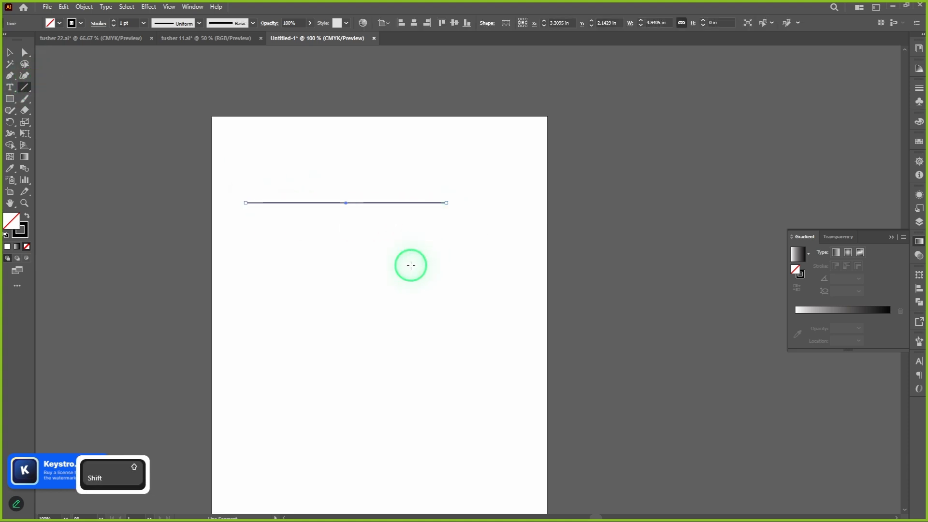
- Draw an unfilled square with sides of about 4.6 in below the horizontal line
click(9, 98)
key(shift)
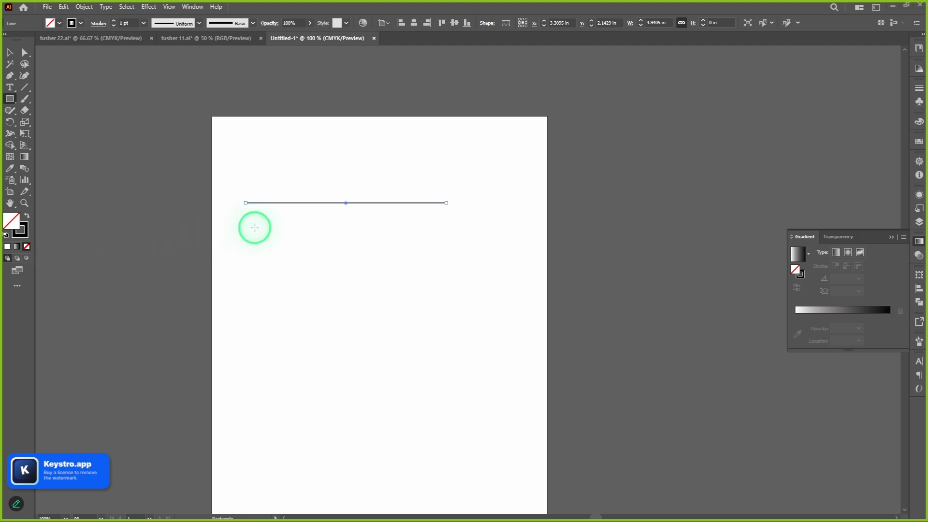
key(shift)
drag(255, 227, 442, 312)
- Draw a circle about 2.62 in in diameter below the square
scroll(442, 313, down, 2)
right_click(10, 98)
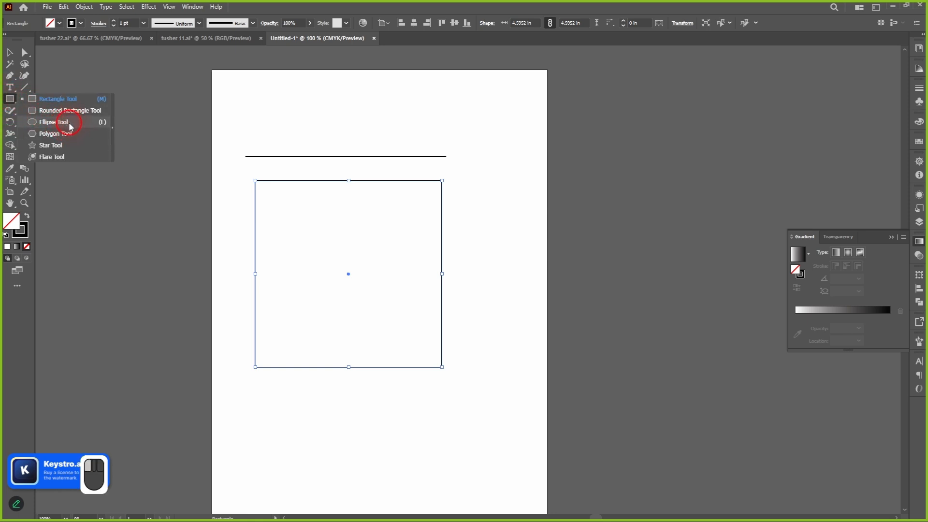
click(69, 123)
scroll(381, 367, down, 4)
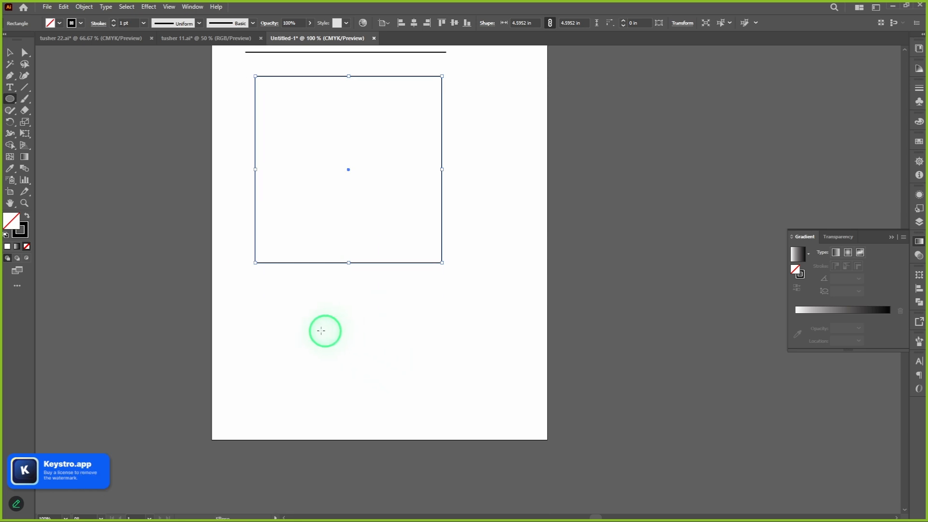
drag(313, 326, 420, 432)
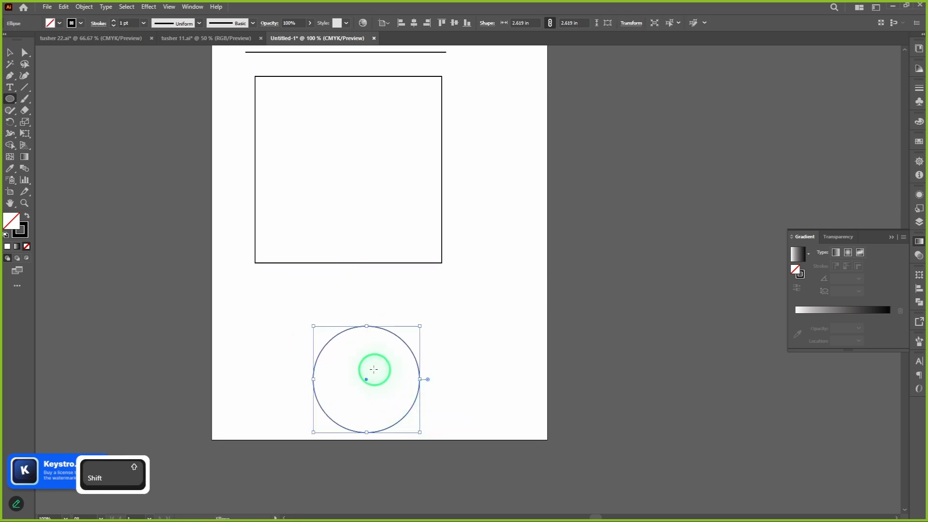
- Move the circle up and to the left, closer to the square's lower edge, and deselect it
key(v)
drag(367, 378, 331, 340)
scroll(460, 296, up, 5)
click(504, 207)
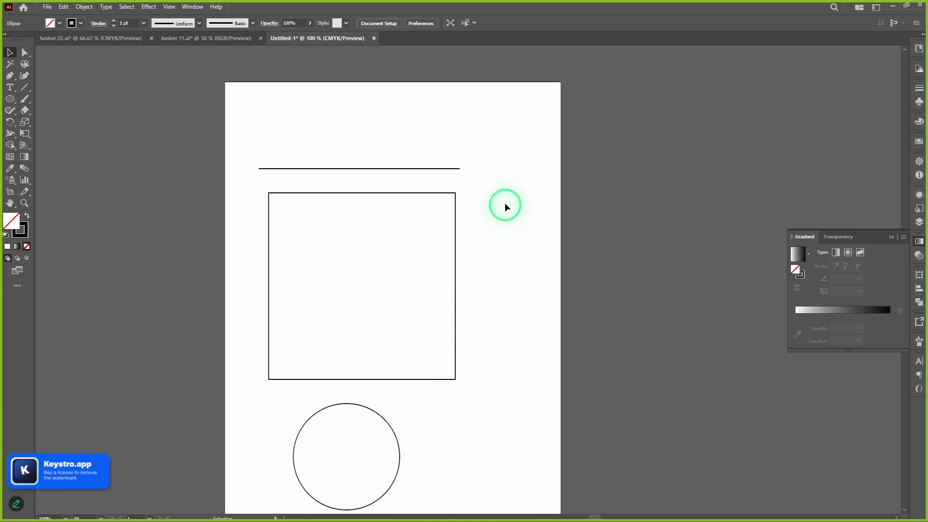
- Move only the line's right anchor point to about X 2.3 in, Y 0.76 in, making the line diagonal
click(25, 52)
drag(259, 130, 518, 176)
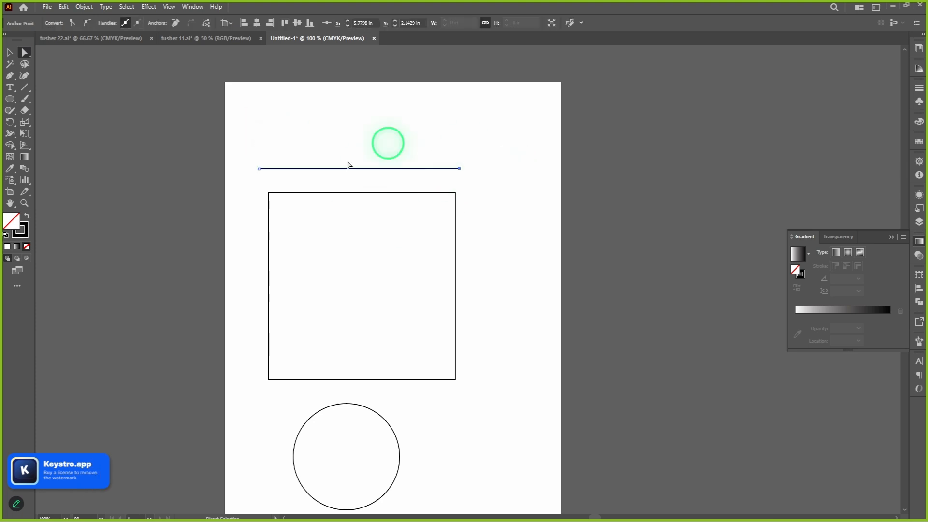
scroll(298, 175, up, 4)
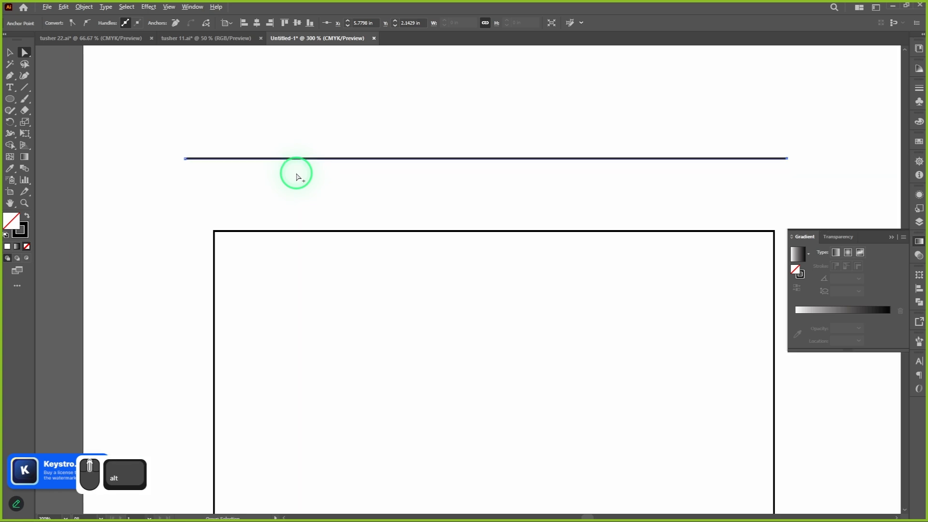
drag(409, 192, 330, 178)
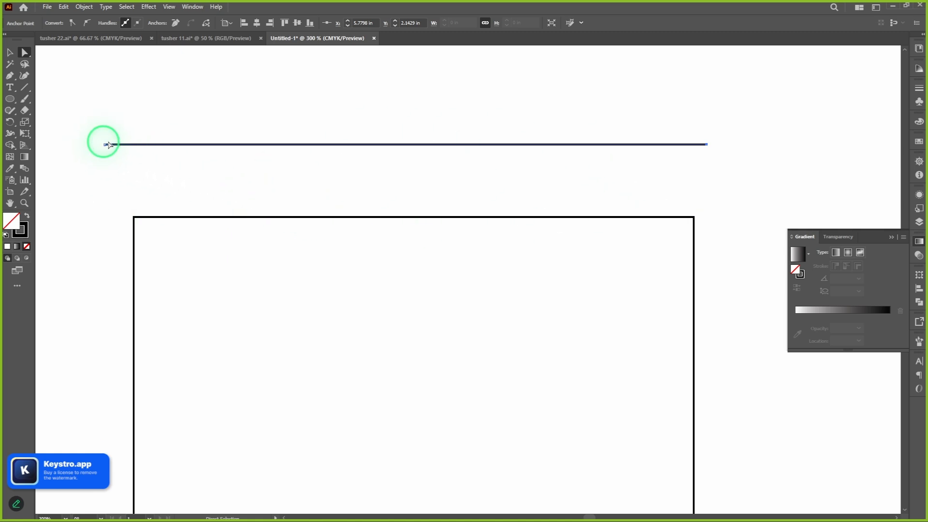
click(707, 145)
drag(708, 145, 285, 195)
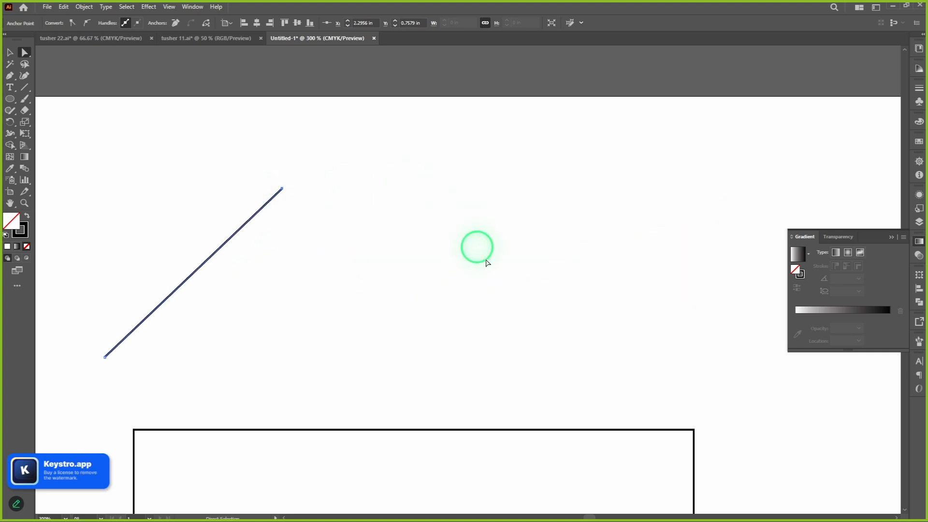
drag(475, 242, 486, 152)
click(487, 163)
- Move only the square's top-right anchor point inward to about X 1.89 in, Y 6.58 in, near the opposite corner
drag(636, 259, 604, 77)
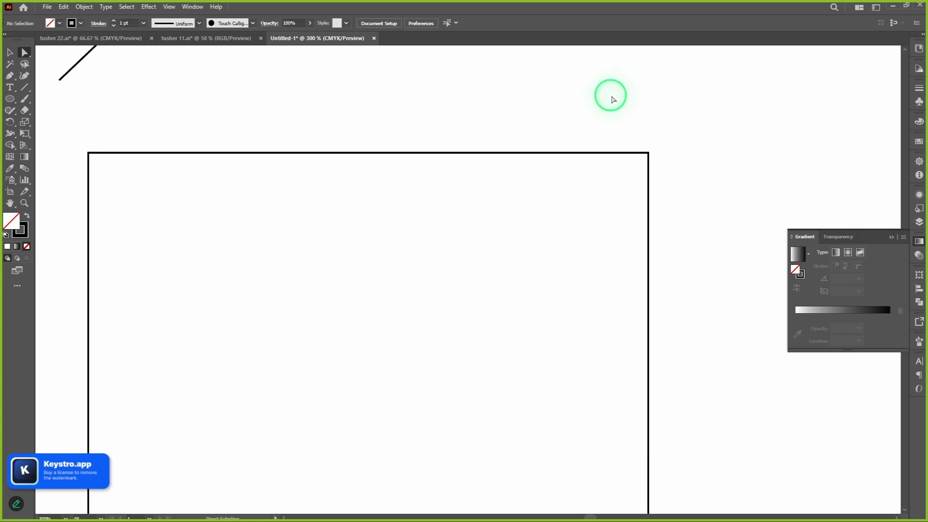
scroll(621, 103, down, 2)
drag(637, 201, 562, 163)
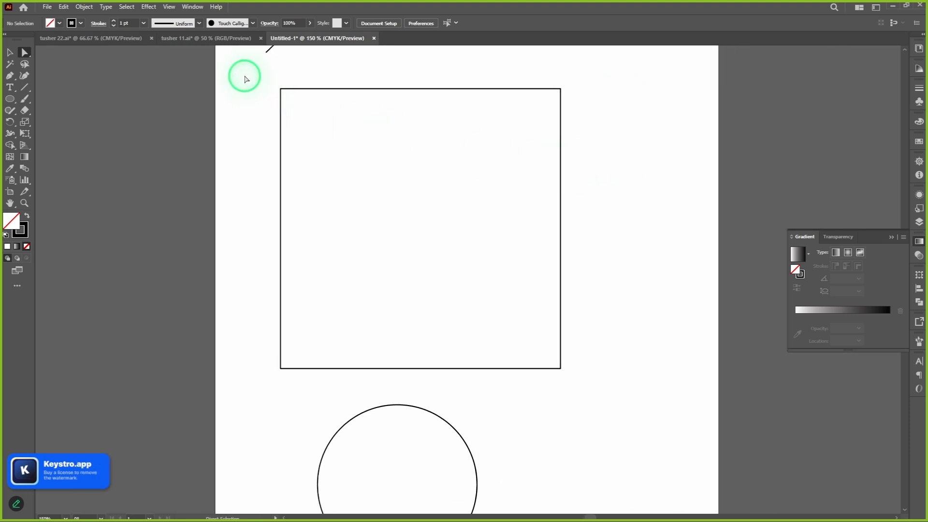
drag(244, 78, 630, 384)
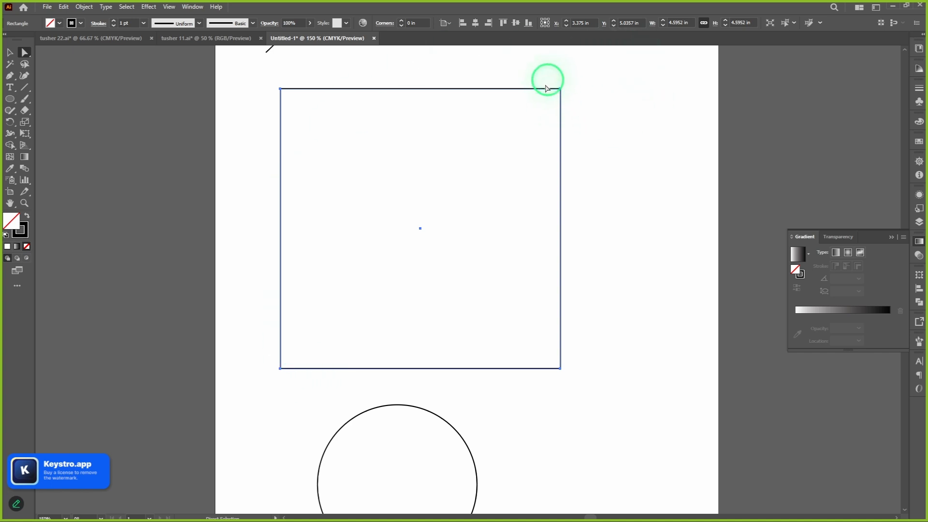
drag(551, 72, 621, 121)
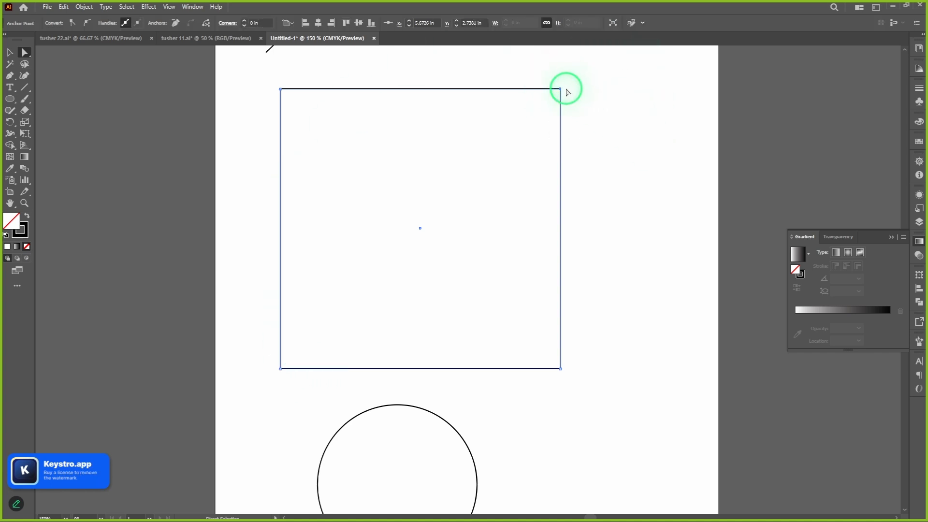
drag(560, 89, 330, 325)
click(523, 149)
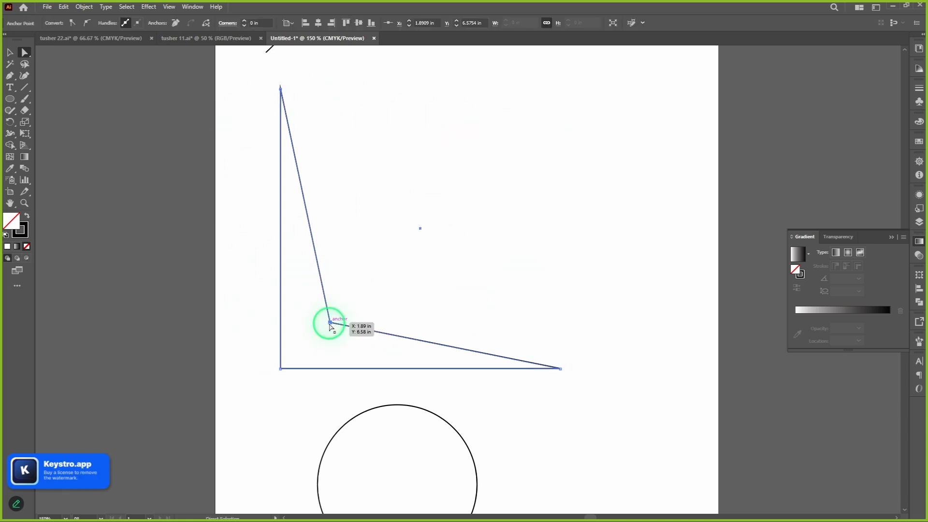
- Move the square's inner anchor point out to about X 5.35 in, Y 4.36 in, and lower its top-left anchor point along the vertical edge
drag(331, 325, 542, 187)
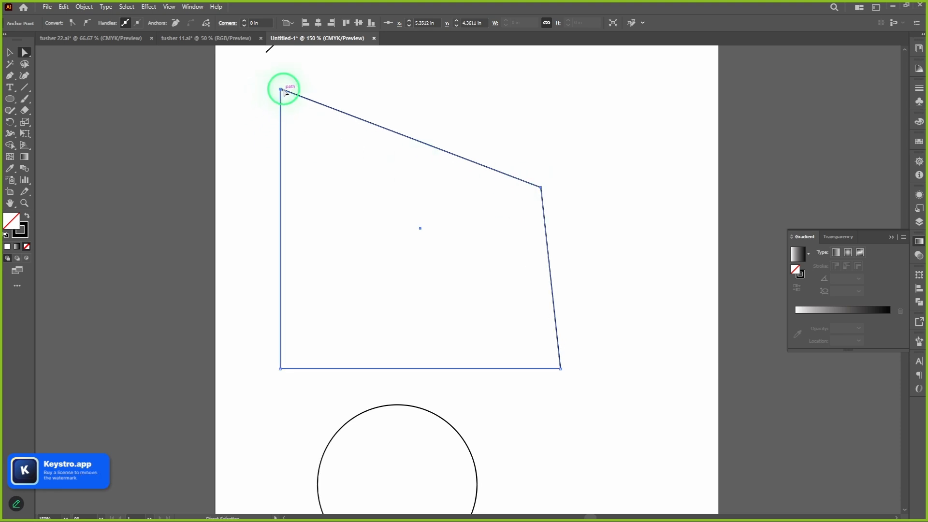
drag(281, 92, 281, 151)
click(615, 248)
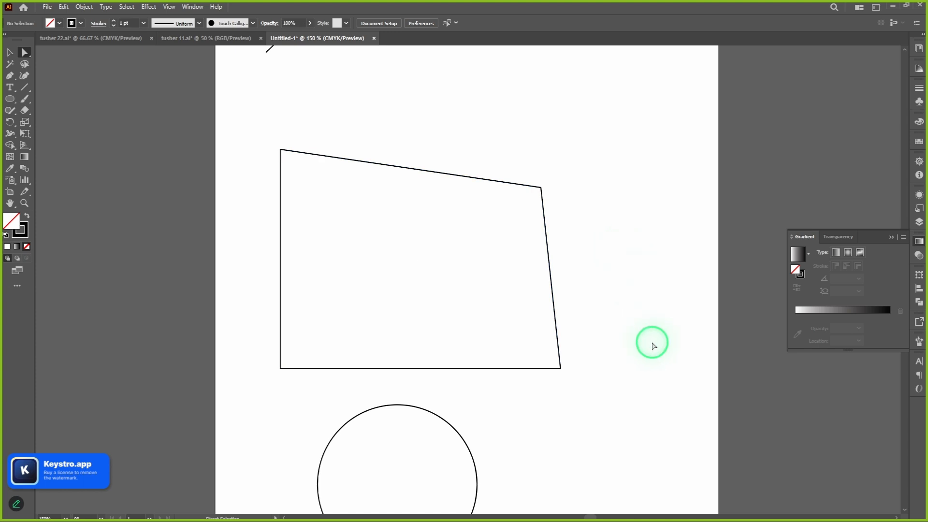
- Select the line, the reshaped square and the circle together and delete them all
drag(641, 306, 625, 206)
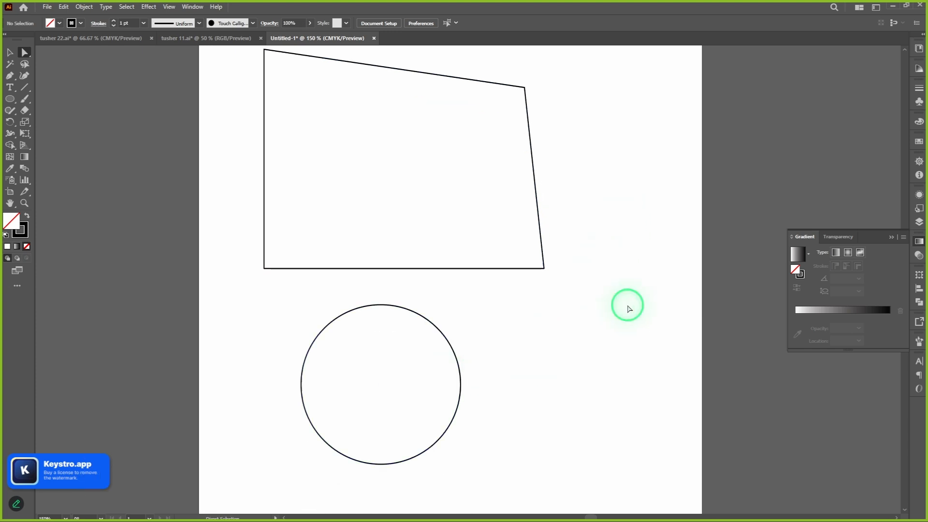
scroll(628, 308, down, 5)
scroll(628, 308, up, 4)
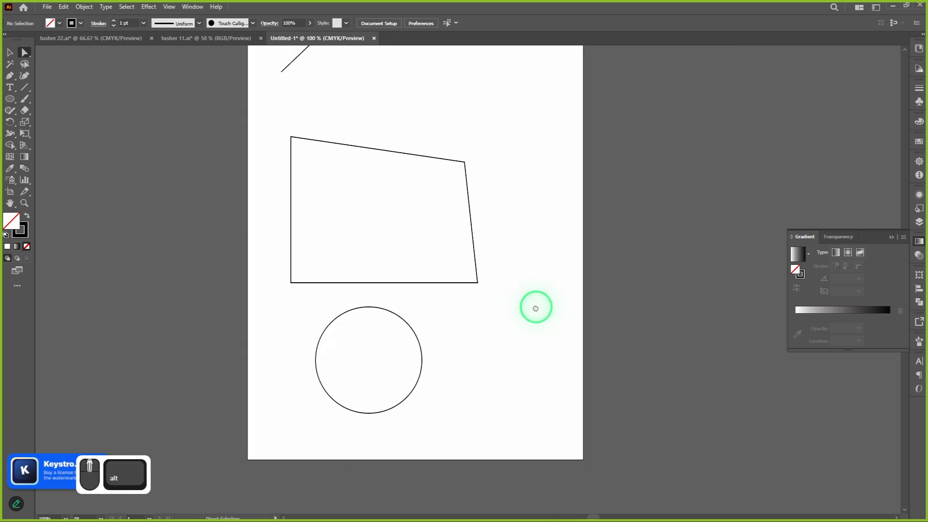
scroll(534, 307, up, 2)
drag(275, 56, 535, 519)
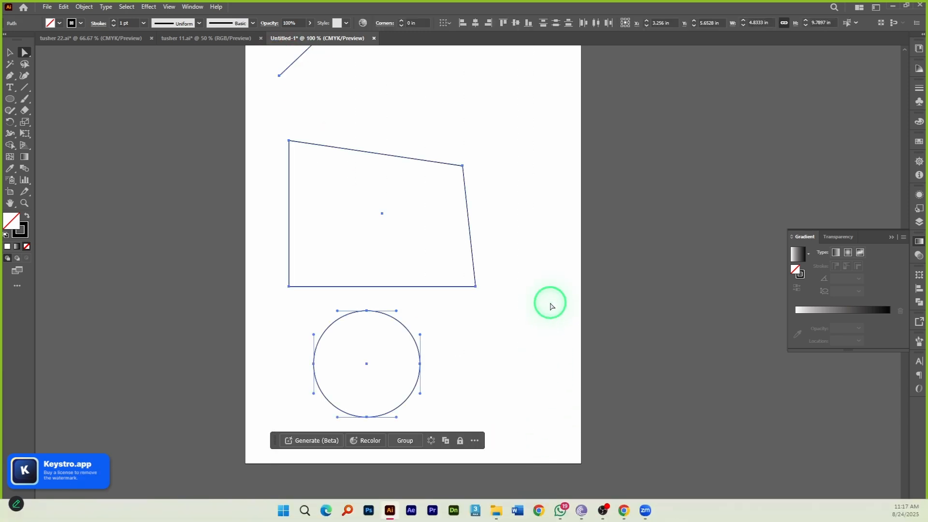
key(Delete)
- Check whether Smart Guides are enabled, and draw an unfilled rectangle about 1.69 by 1.49 in in the upper left of the artboard
drag(542, 248, 536, 296)
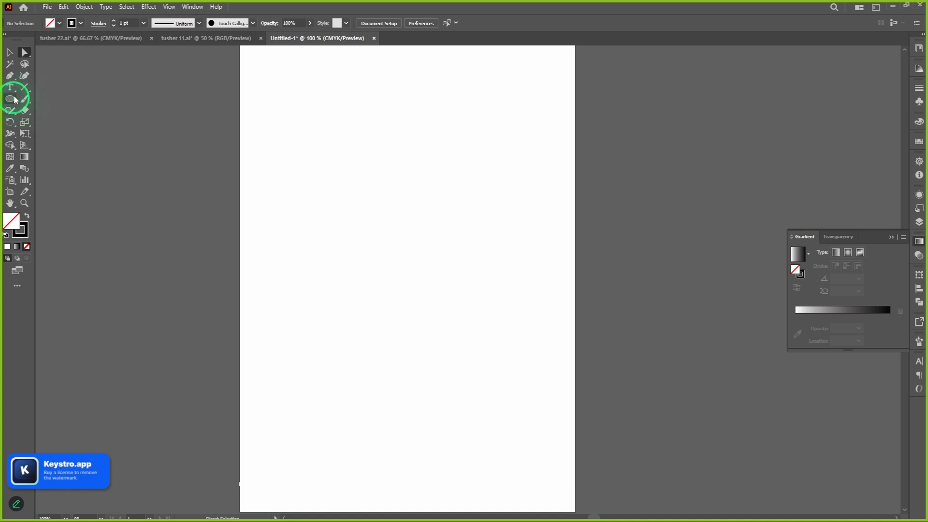
drag(12, 99, 30, 101)
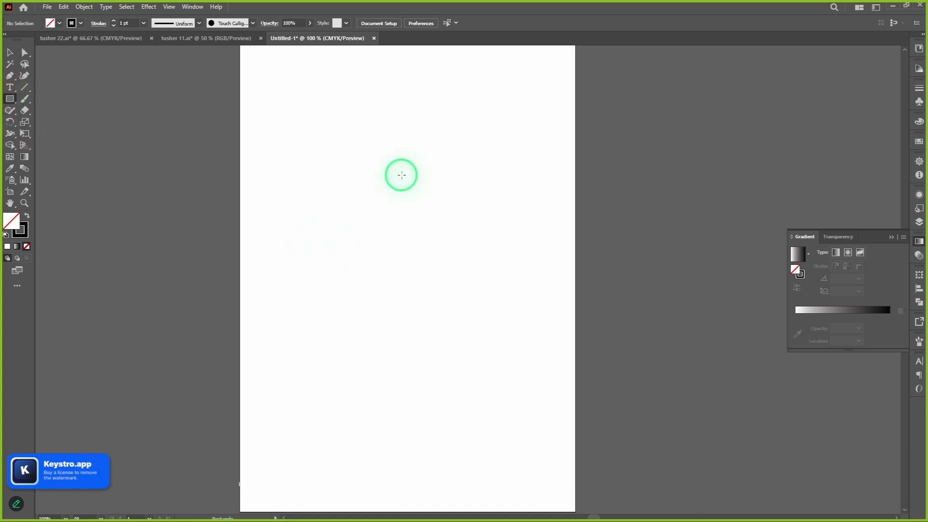
scroll(400, 166, right, 1)
drag(378, 173, 348, 161)
scroll(348, 283, up, 2)
scroll(348, 283, down, 1)
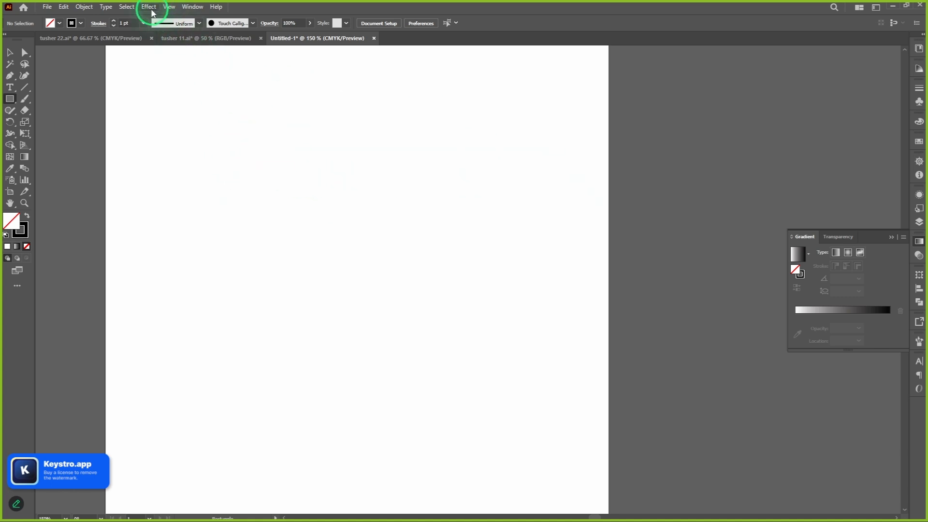
click(64, 7)
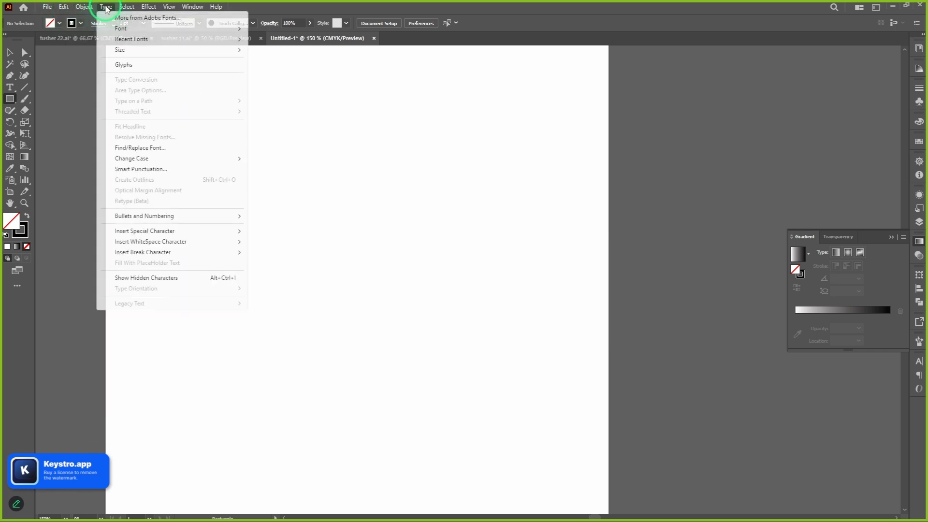
mouse_move(89, 9)
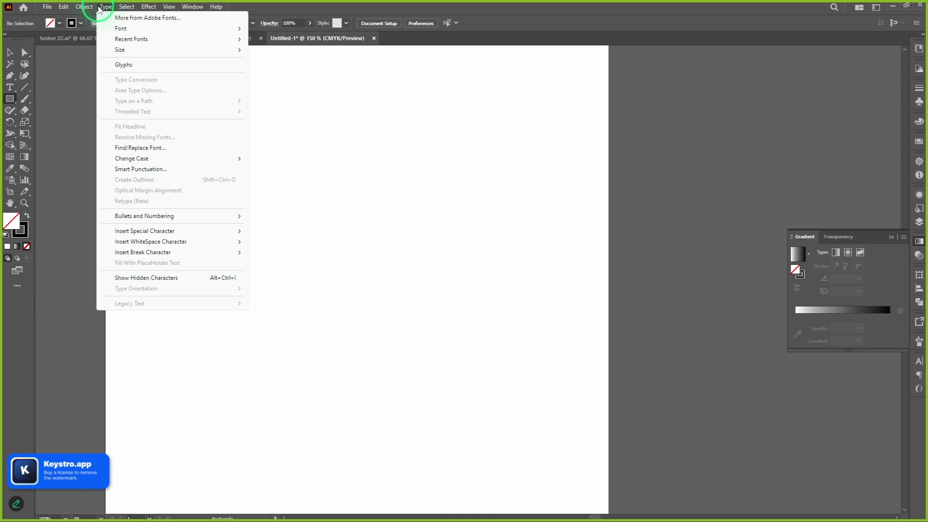
mouse_move(148, 7)
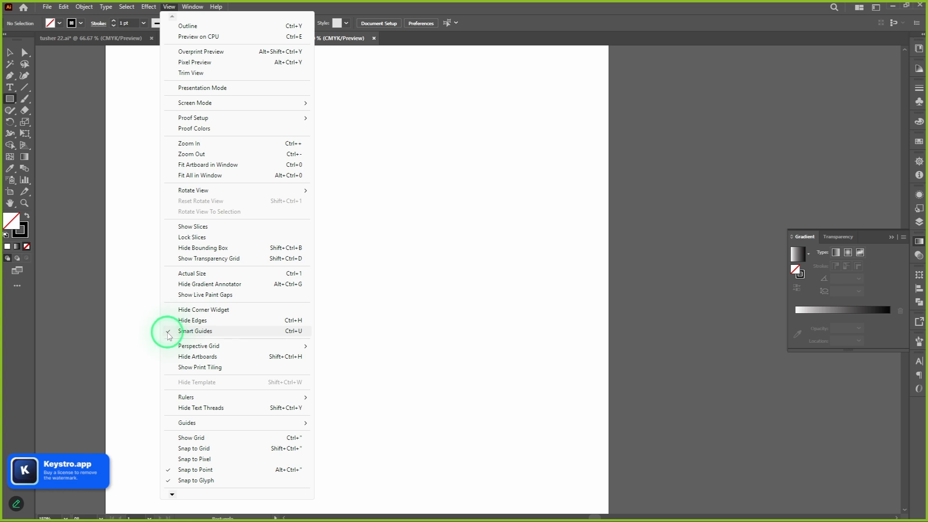
click(408, 307)
click(409, 305)
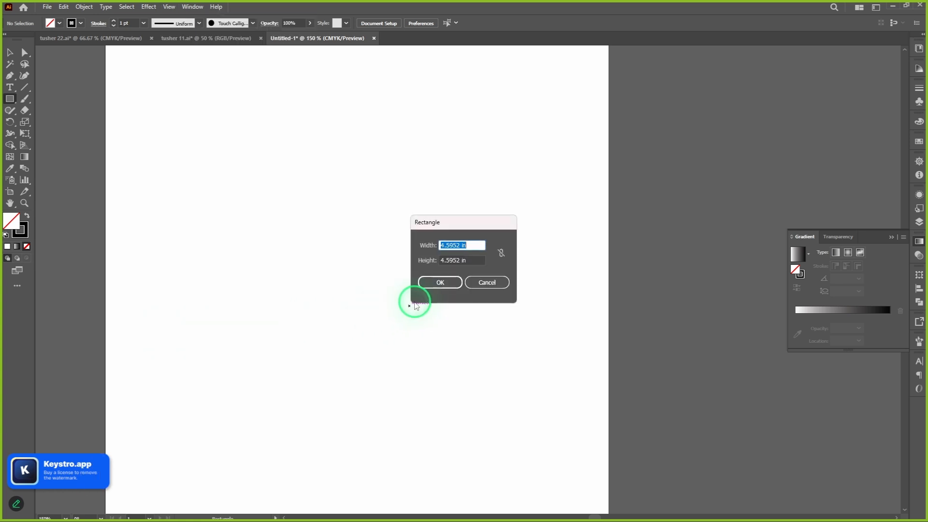
click(486, 283)
mouse_move(184, 140)
mouse_down()
mouse_move(370, 307)
mouse_move(571, 458)
mouse_move(452, 381)
mouse_move(288, 232)
mouse_up()
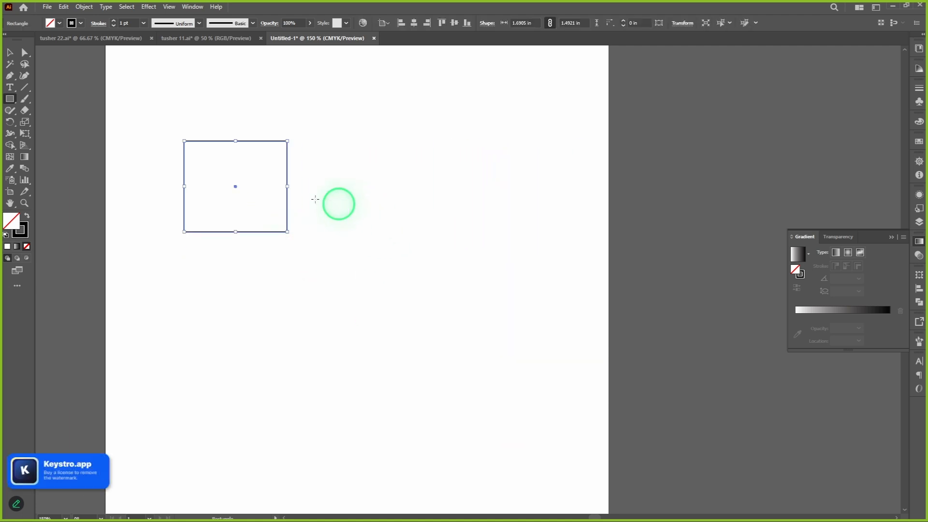
- Reposition the rectangle on the artboard and place a copy of it directly to its right, sharing the vertical edge
key(v)
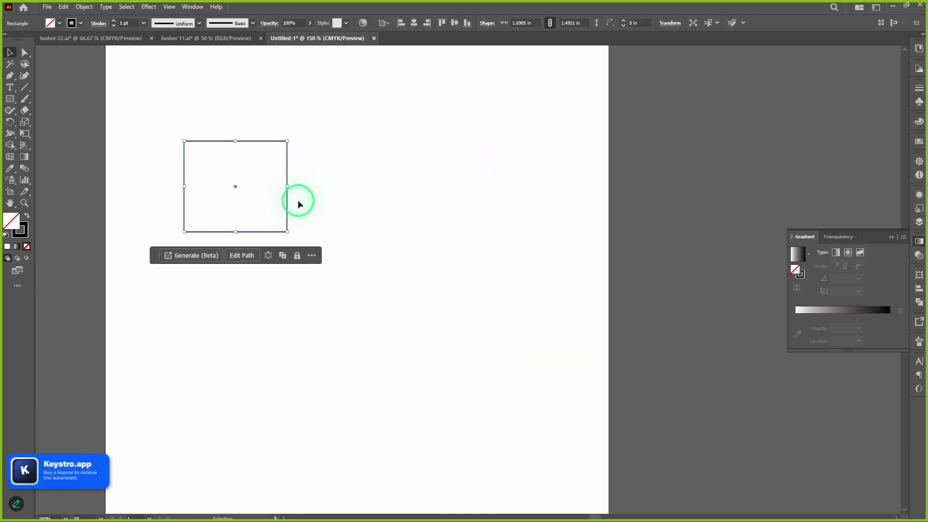
drag(234, 188, 226, 252)
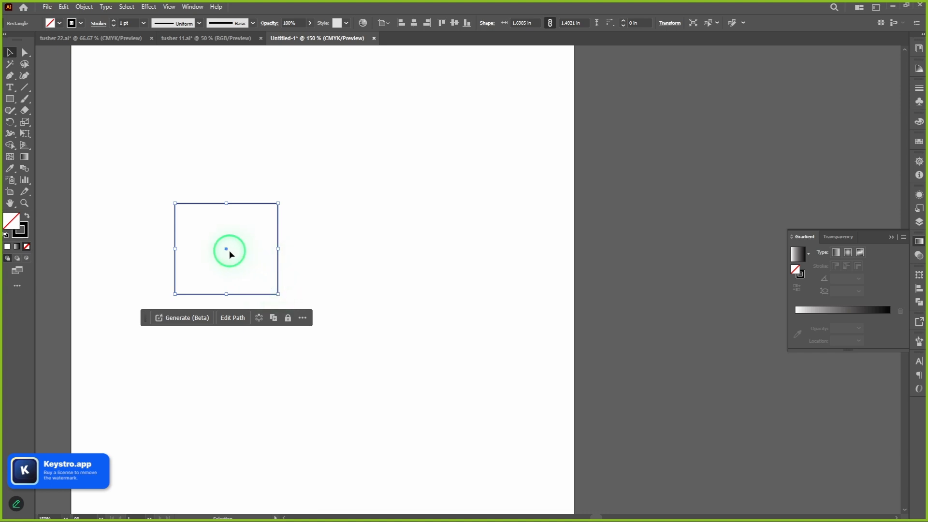
drag(228, 251, 227, 250)
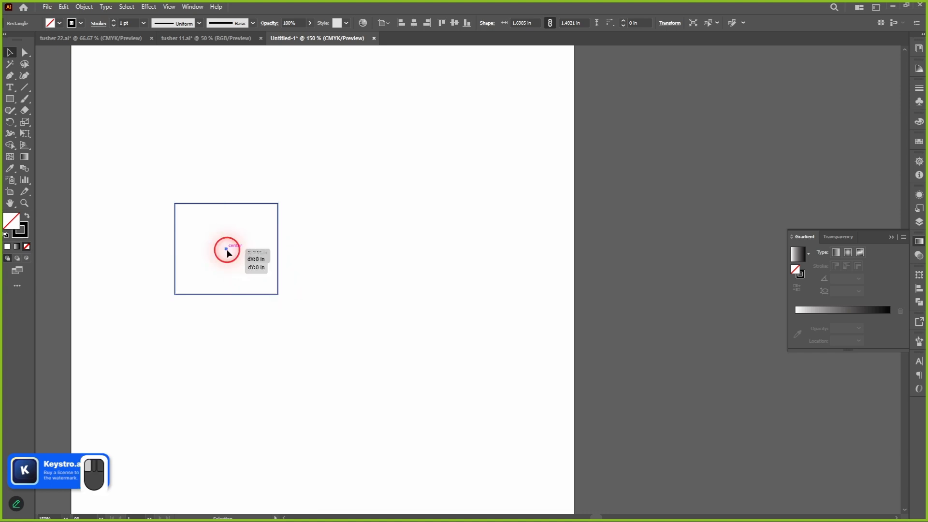
drag(228, 252, 250, 251)
drag(301, 250, 329, 247)
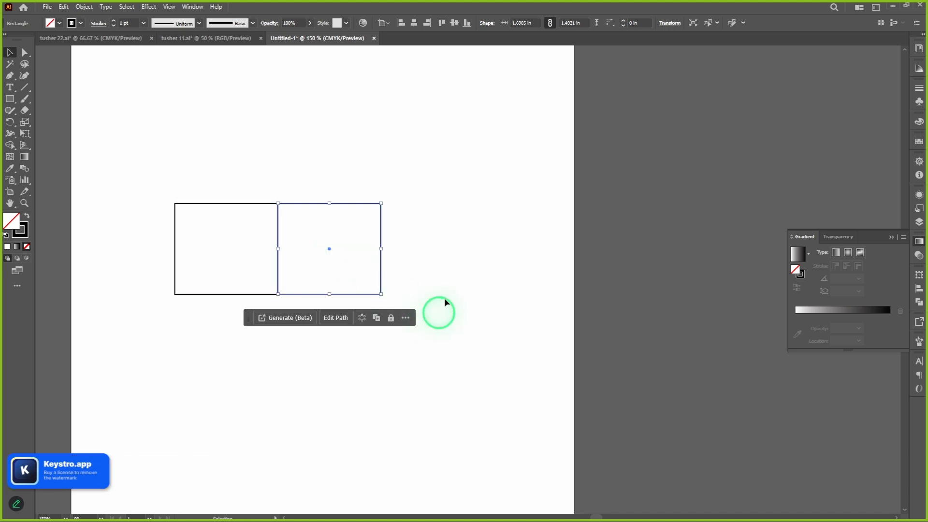
- Place a copy of the original rectangle directly above it, sharing the horizontal edge
scroll(239, 155, up, 3)
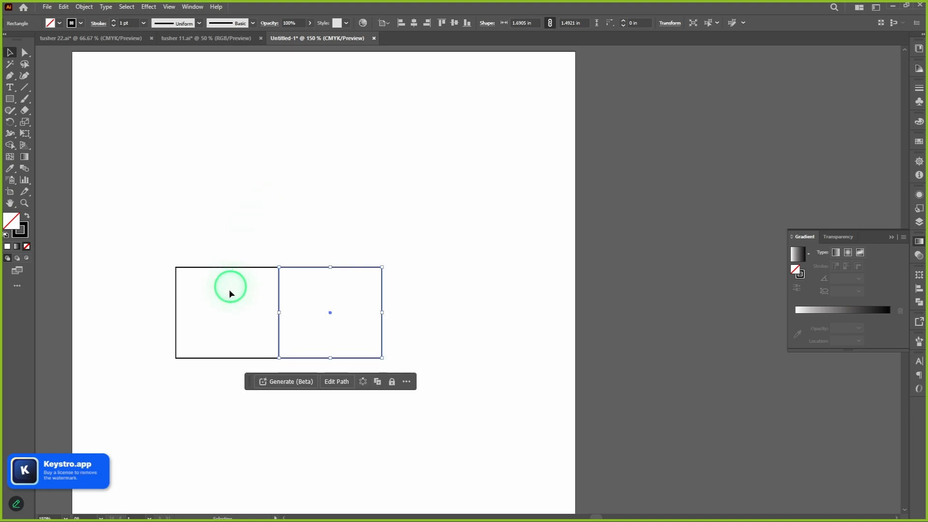
click(232, 314)
drag(231, 313, 236, 222)
click(355, 207)
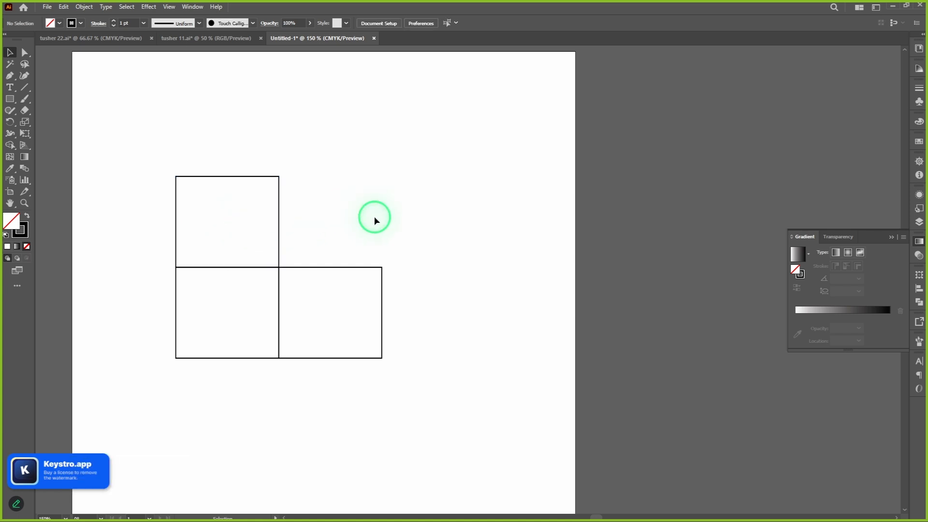
- Move only the upper rectangle's two top anchor points down and to the right, slanting it into a shallow top face
click(25, 52)
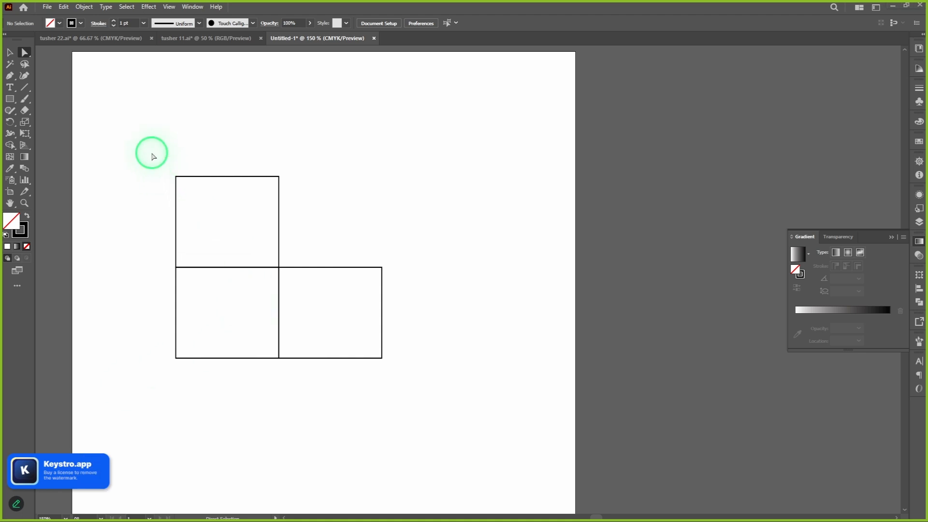
drag(151, 152, 305, 194)
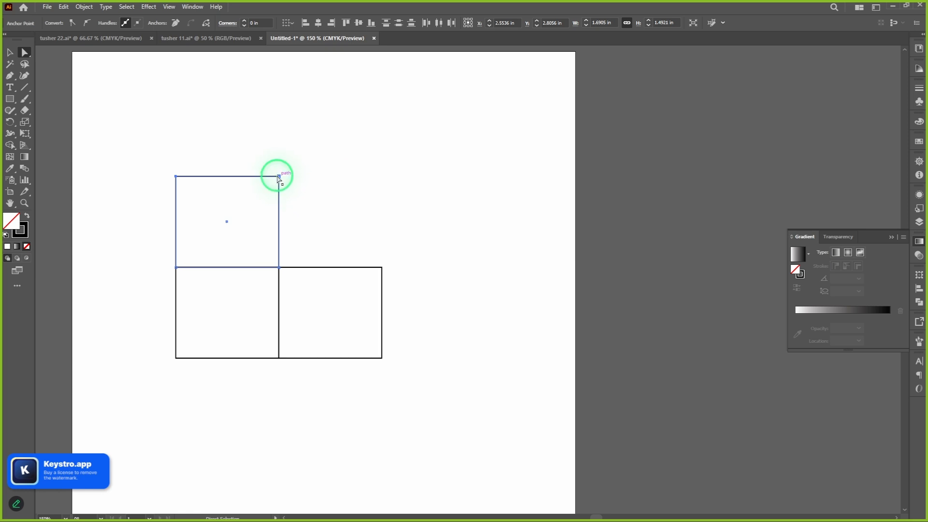
drag(278, 177, 318, 246)
- Move the right rectangle's outer edge inward and up to the top face's far corner, forming the box's side face
drag(412, 393, 360, 256)
drag(383, 302, 370, 289)
drag(364, 245, 420, 419)
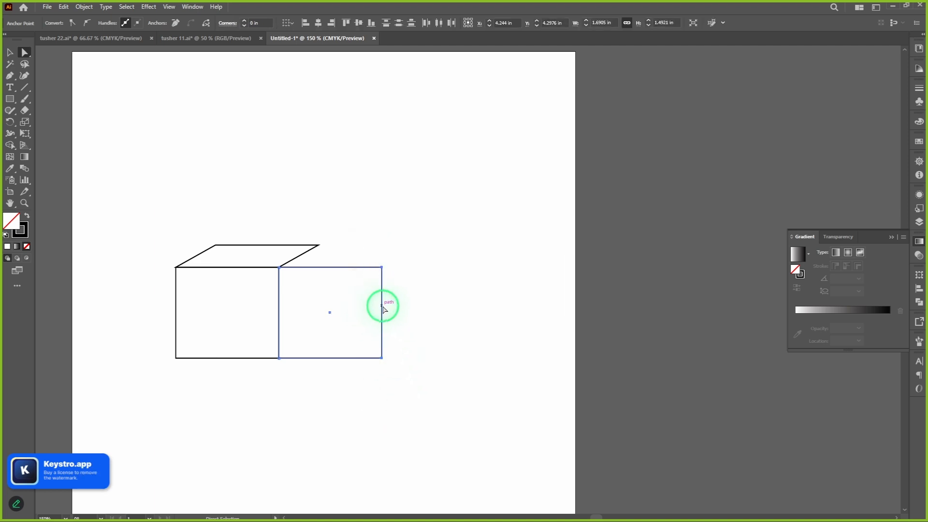
drag(382, 308, 318, 280)
click(365, 273)
drag(384, 342, 391, 311)
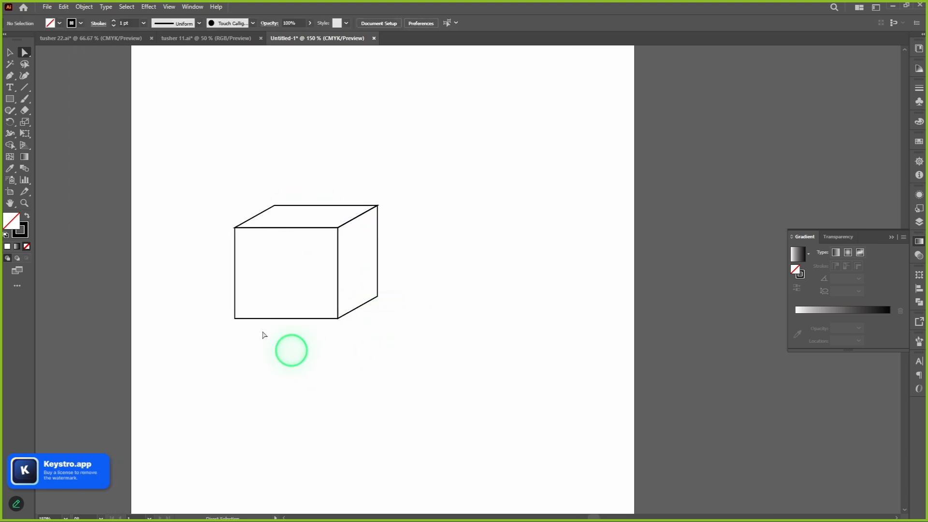
- Narrow the box by moving the left anchor points of its front and top faces right, making the front about 1.23 in wide
drag(221, 157, 280, 385)
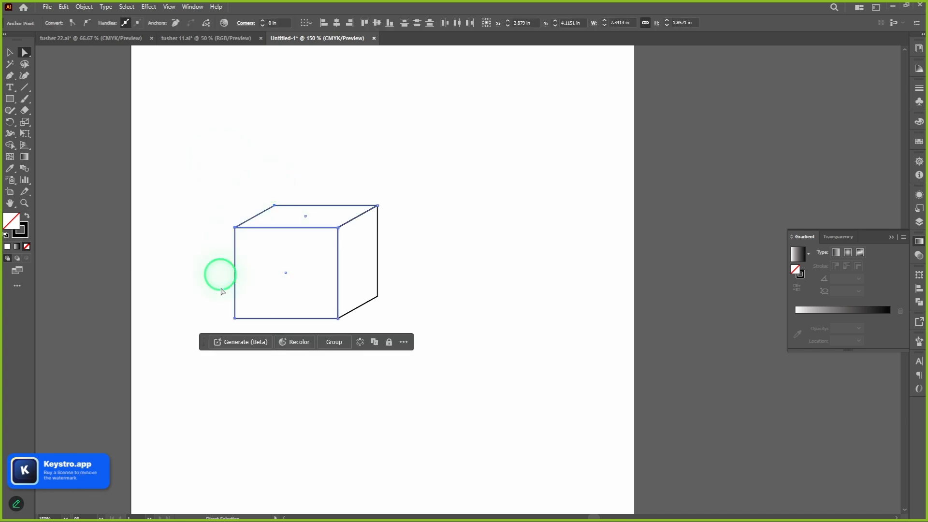
drag(237, 285, 264, 284)
click(406, 274)
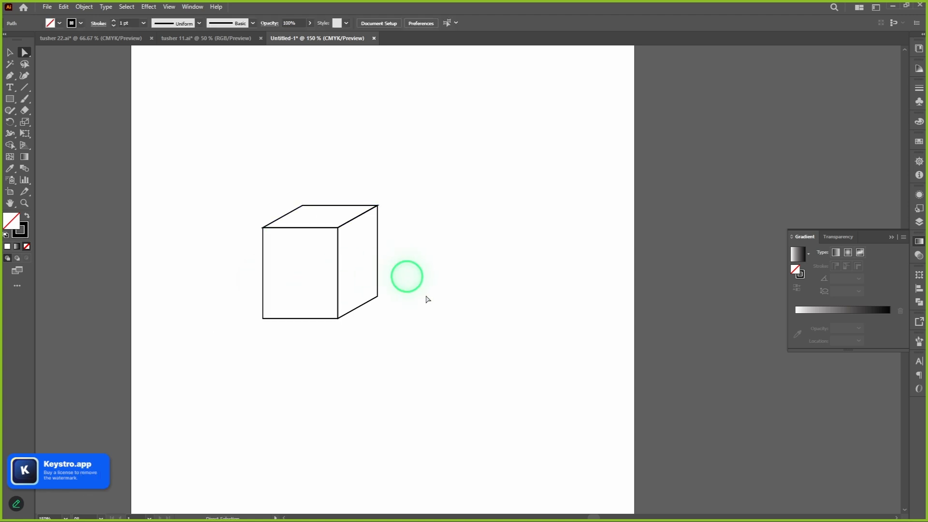
drag(456, 334, 365, 334)
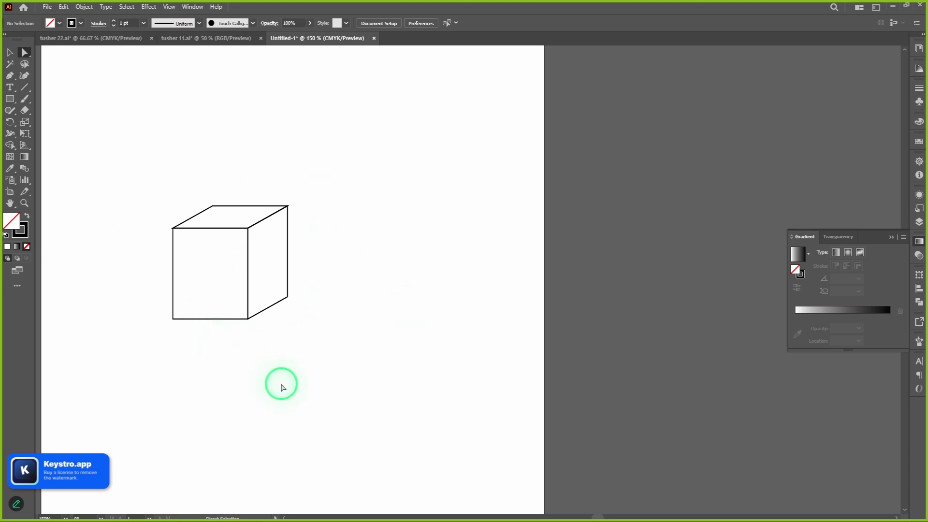
- Try to move the unfilled front face away from the box
key(v)
click(11, 58)
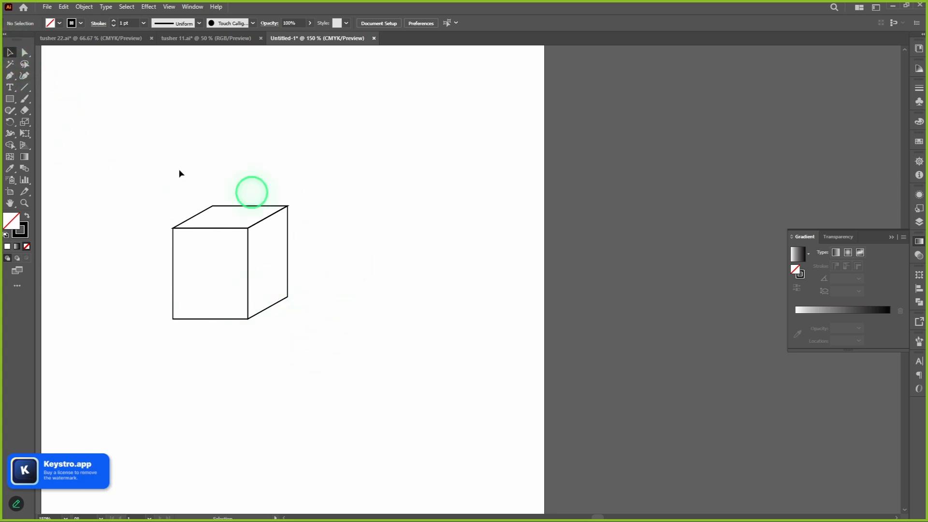
drag(191, 270, 130, 321)
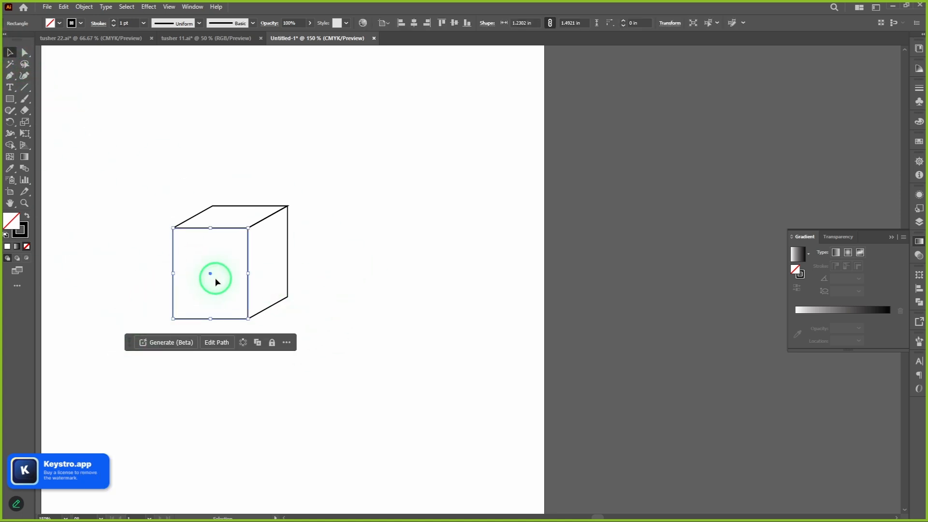
click(360, 327)
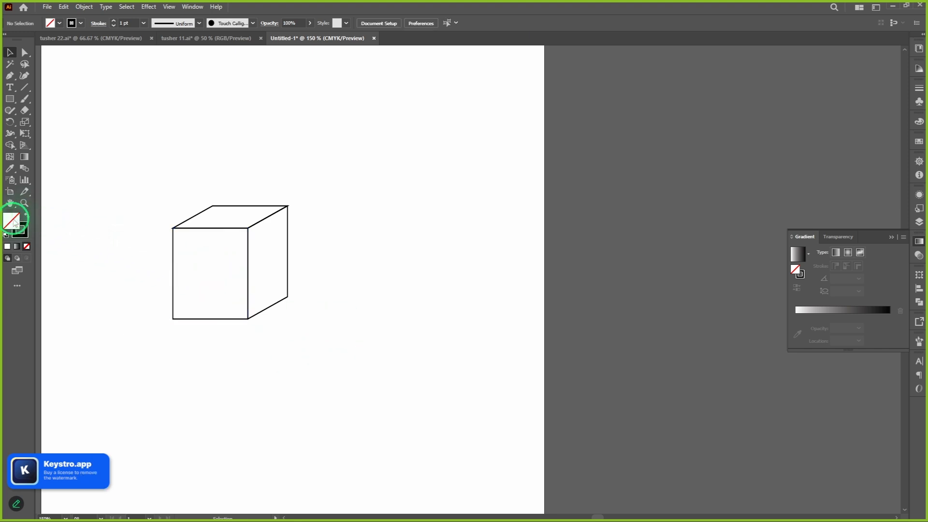
- Select all three box faces and apply the default white fill and black stroke
click(6, 236)
drag(112, 175, 306, 359)
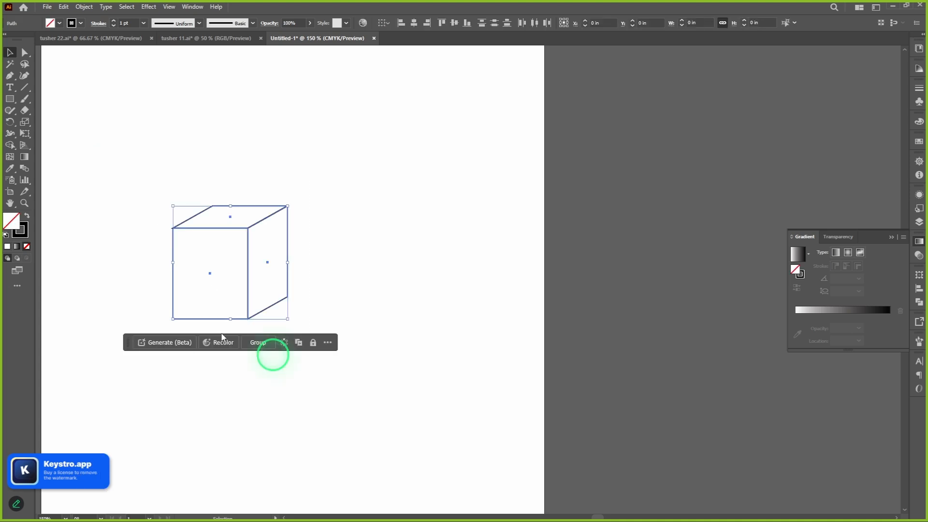
click(6, 236)
click(128, 208)
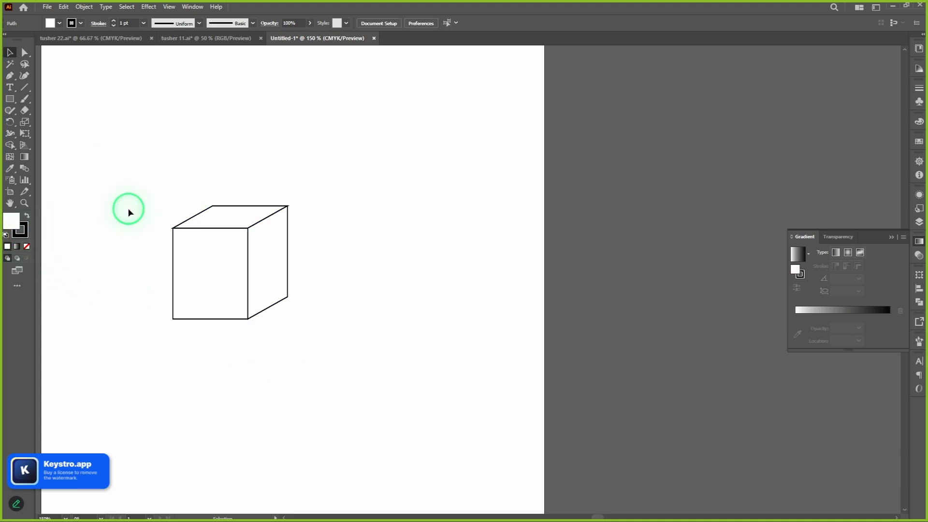
- Pull the front, side and top faces of the box apart into separate positions
mouse_move(204, 269)
mouse_down()
mouse_move(184, 323)
mouse_move(152, 335)
mouse_up()
drag(259, 276, 340, 299)
drag(233, 207, 215, 168)
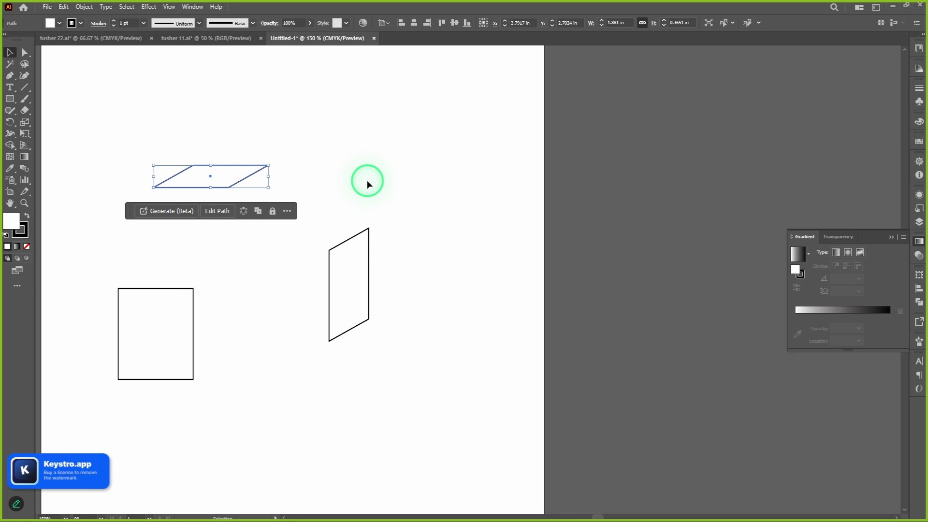
- Undo the moves of all three faces to reassemble the box
key(ctrl)
key(ctrl+z)
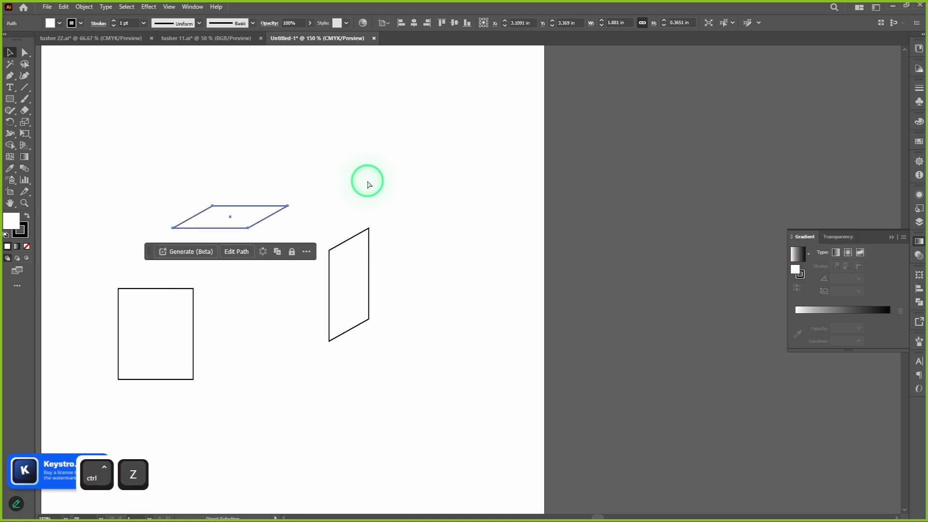
key(ctrl+z)
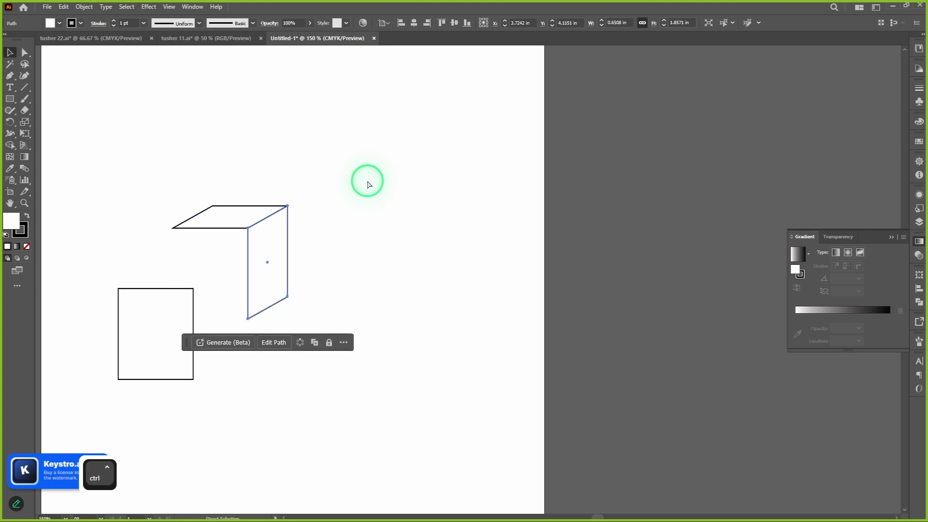
key(ctrl+z)
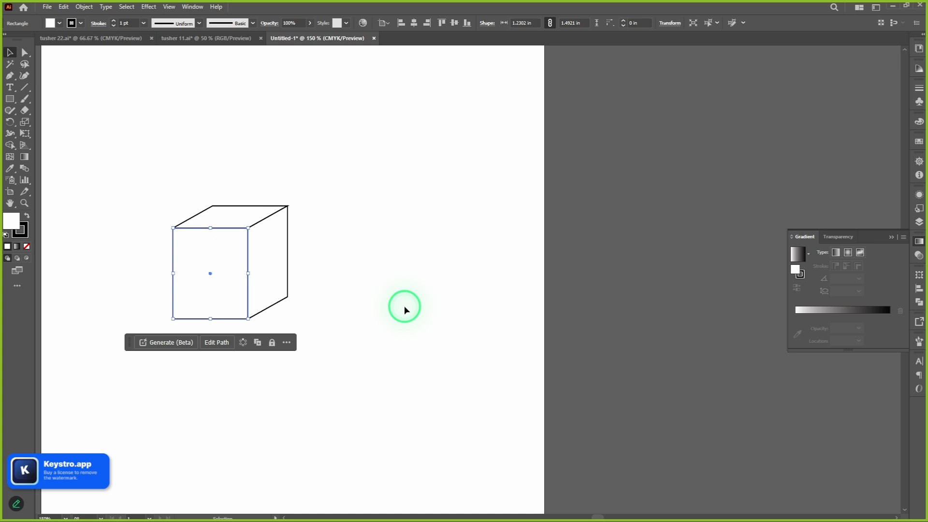
- Redo the front and side face moves, select the separated side face, and undo the moves again
key(ctrl+shift+z)
key(ctrl+shift+z)
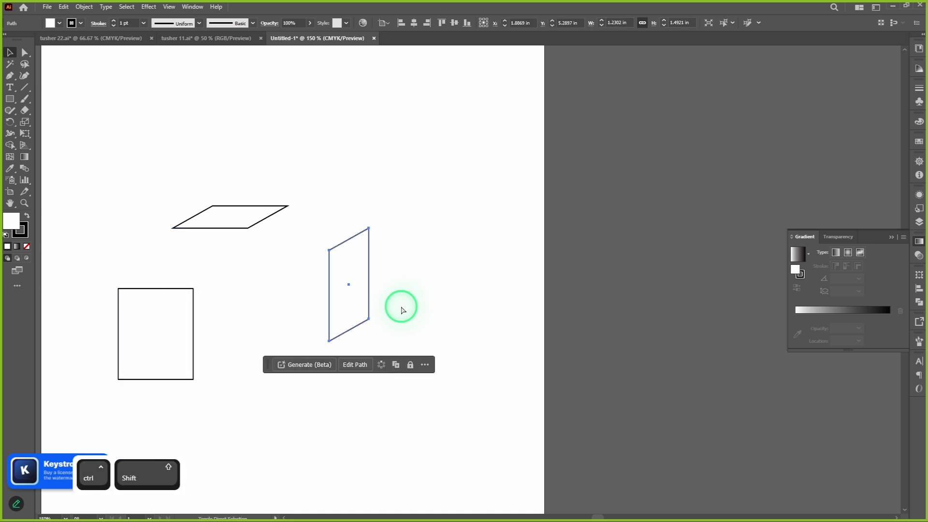
click(338, 329)
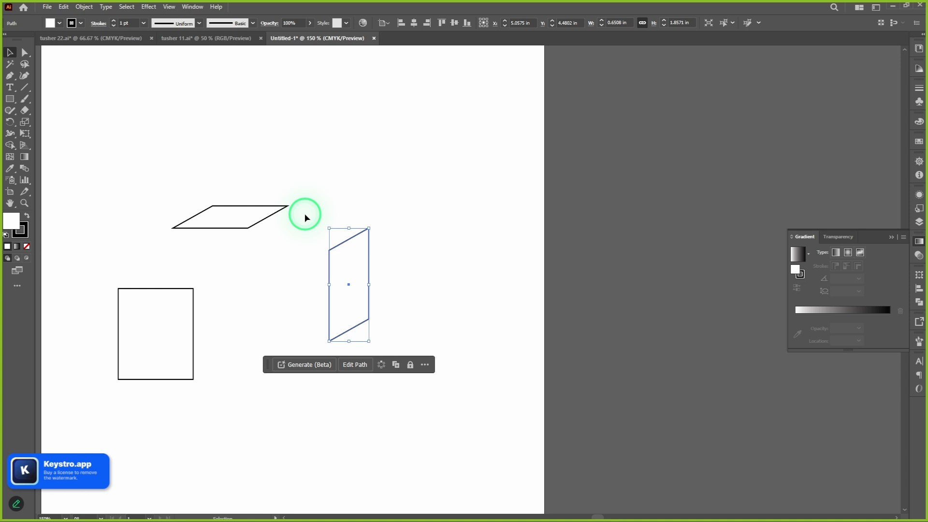
key(ctrl)
key(ctrl+z)
key(ctrl+z)
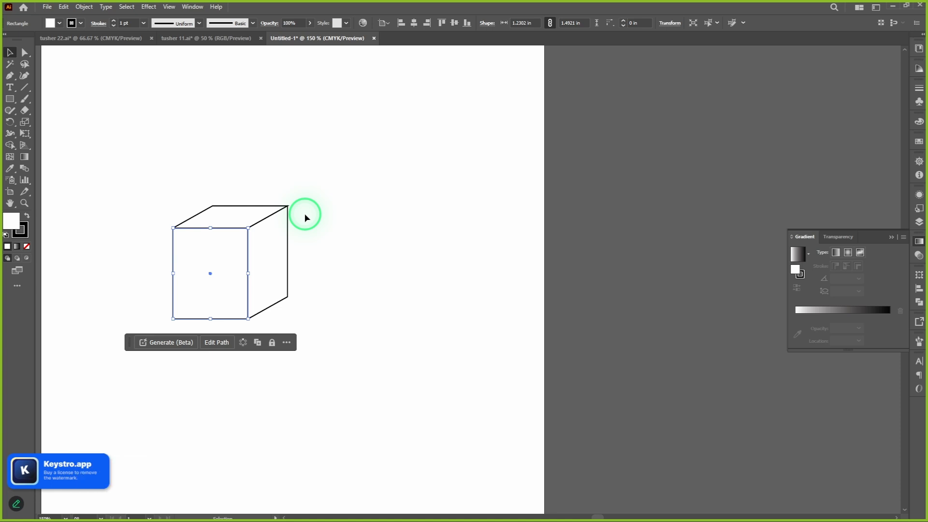
- Select the whole box and place a copy about 2.49 in to its right at the same height
click(305, 206)
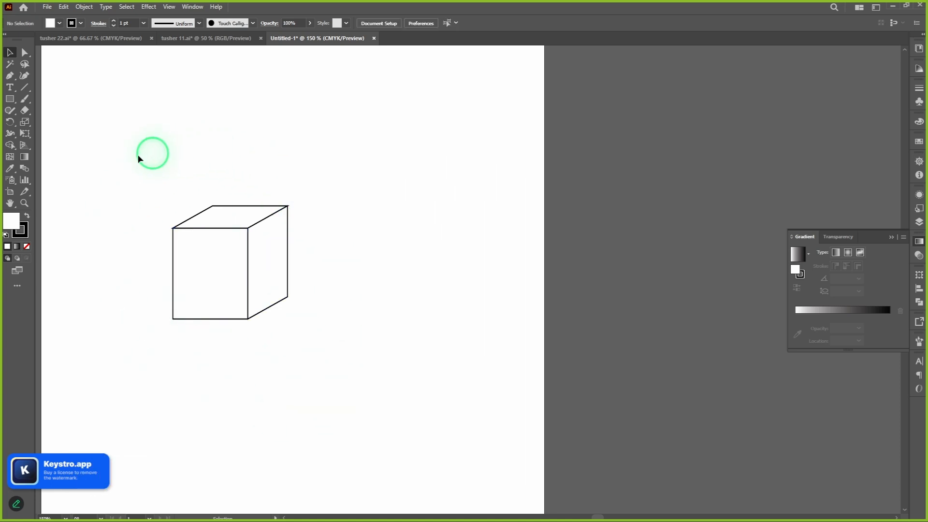
drag(114, 156, 401, 428)
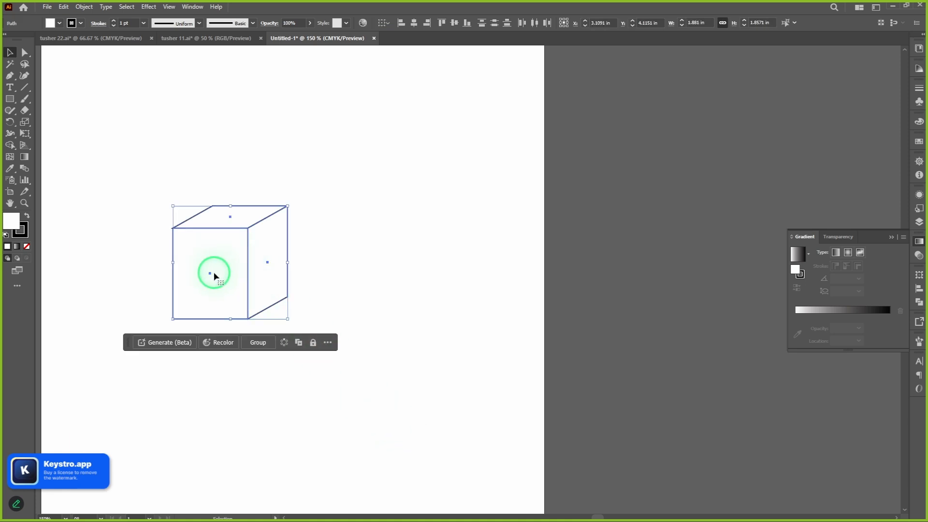
drag(214, 276, 366, 293)
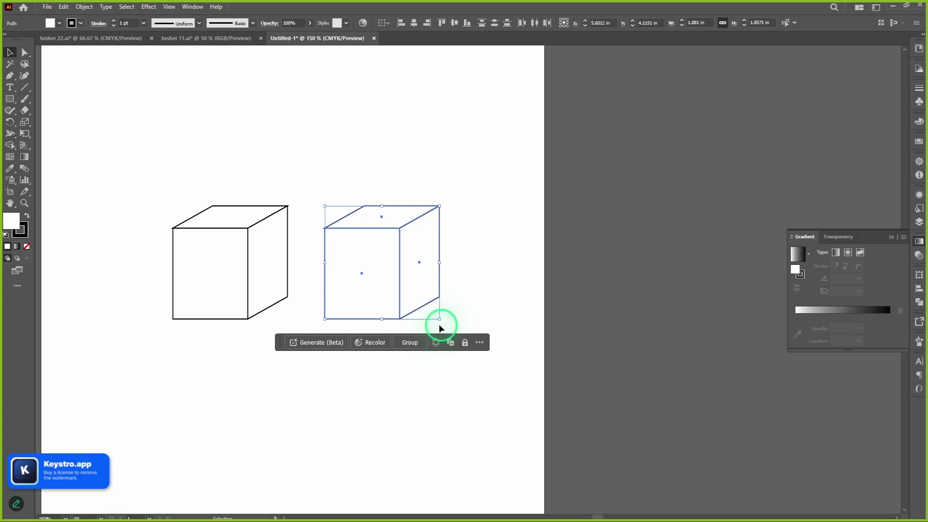
- Try to raise the copied box's bottom edges with Direct Selection, and undo the change
key(a)
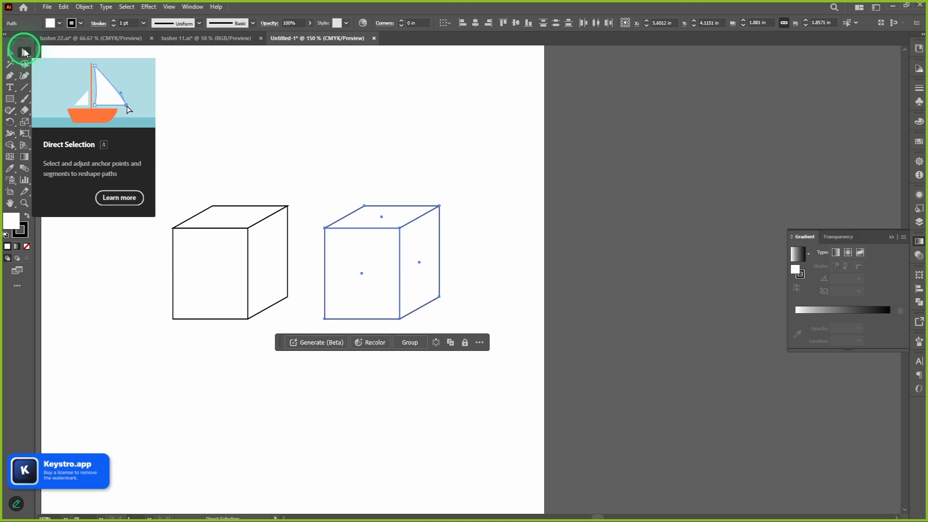
drag(312, 276, 468, 325)
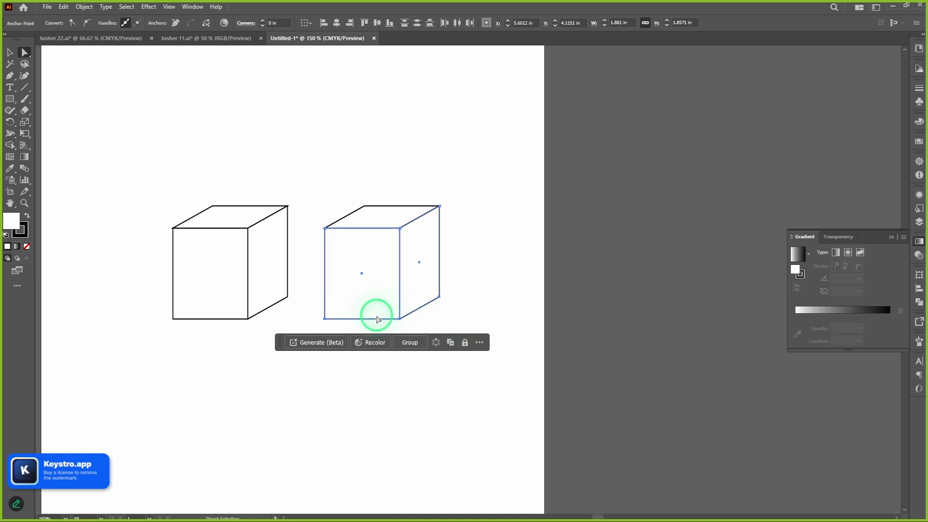
drag(378, 320, 377, 299)
key(ctrl+z)
click(312, 285)
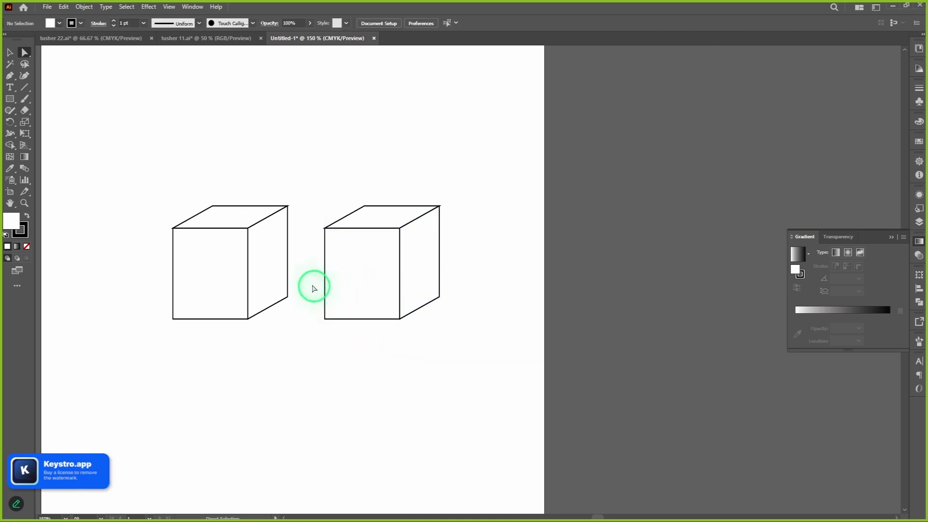
- Move only the copied box's bottom anchor points straight up, flattening it to about a quarter of its front face height
drag(310, 282, 489, 360)
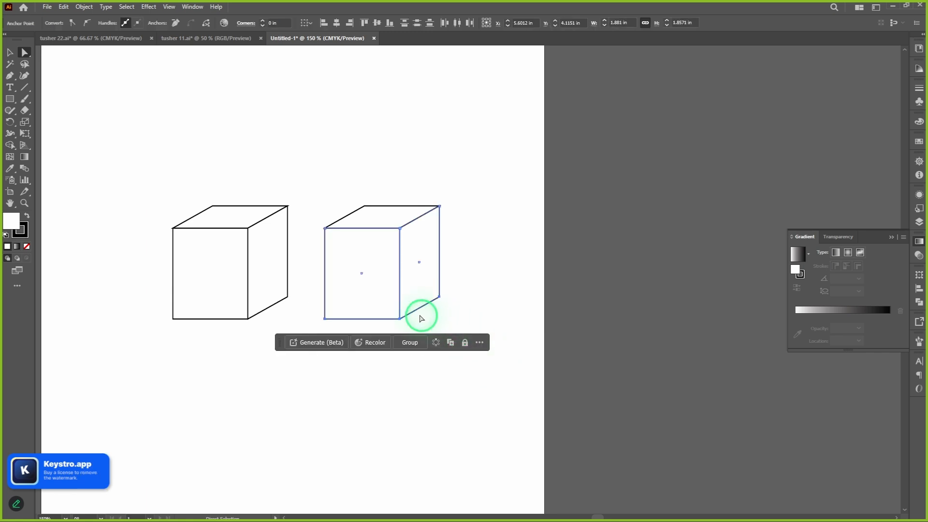
drag(414, 315, 413, 243)
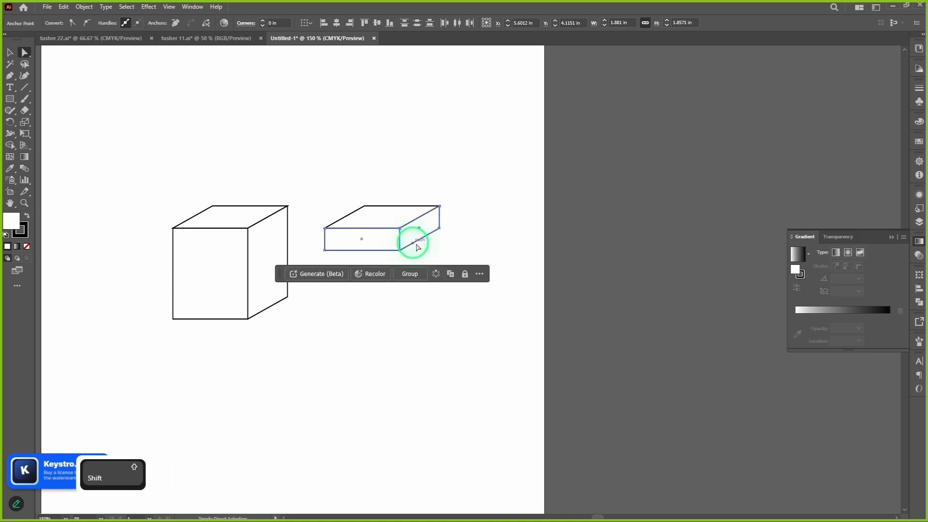
click(456, 261)
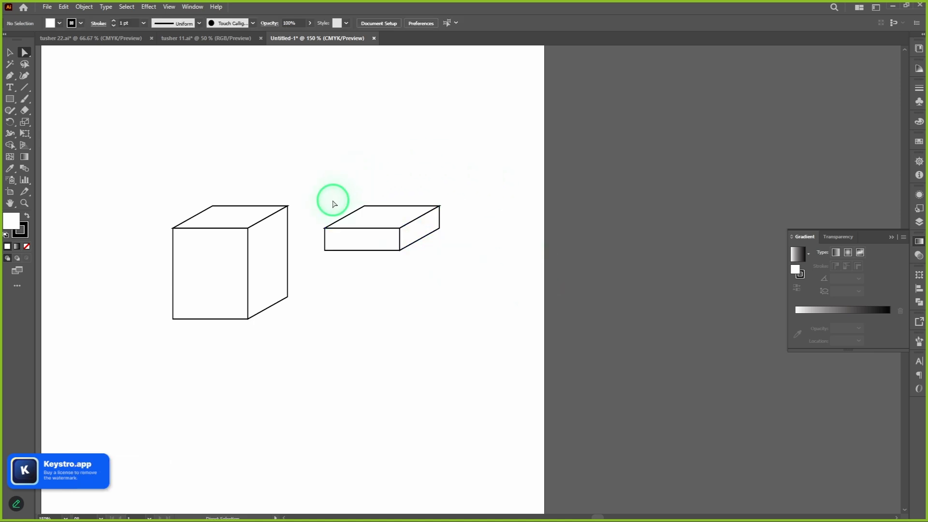
key(v)
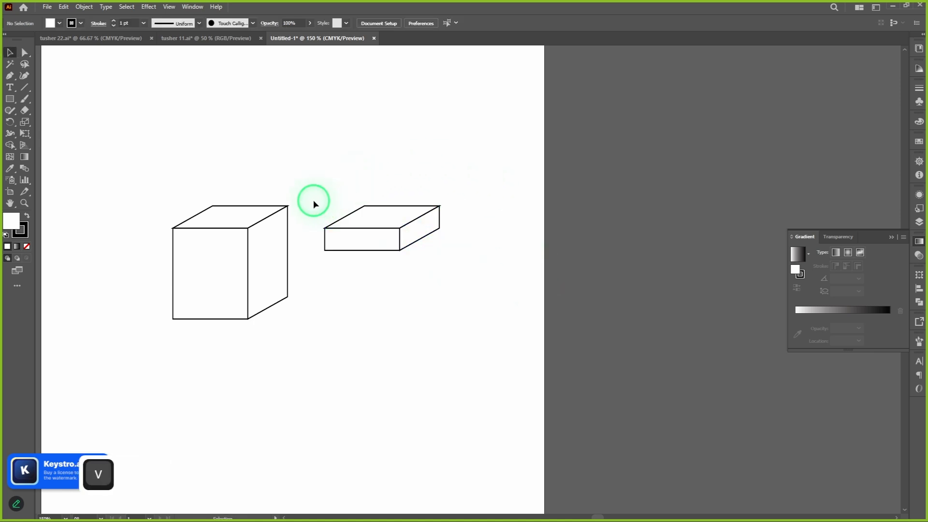
- Group the flat box's three faces, and group the tall box's faces as a separate group
drag(312, 200, 447, 282)
click(410, 273)
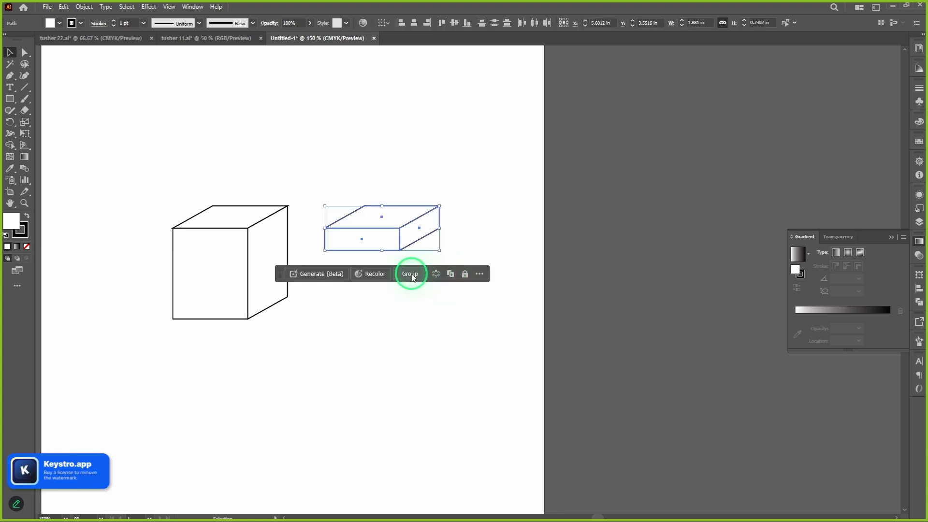
click(457, 230)
drag(142, 183, 300, 363)
click(259, 343)
click(440, 325)
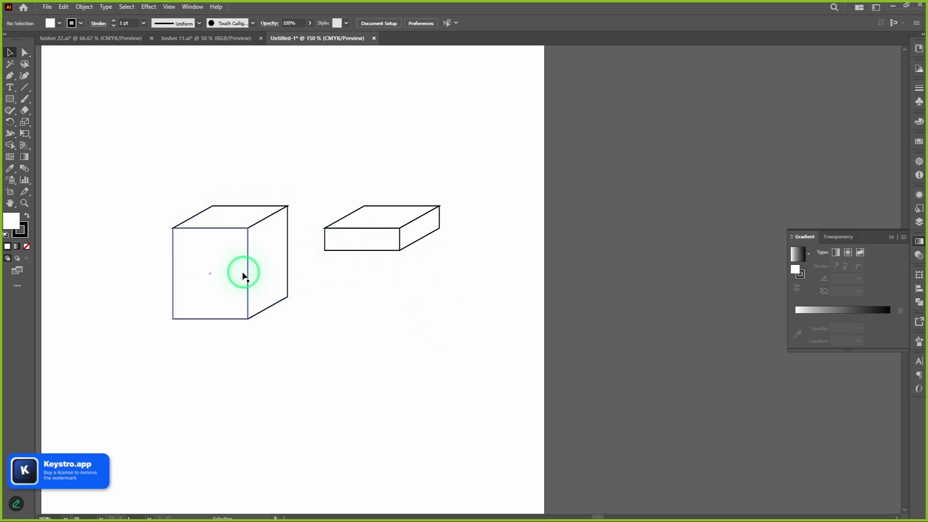
- Test-move the grouped tall box and the grouped flat box, undoing each move
drag(240, 275, 221, 301)
key(ctrl+z)
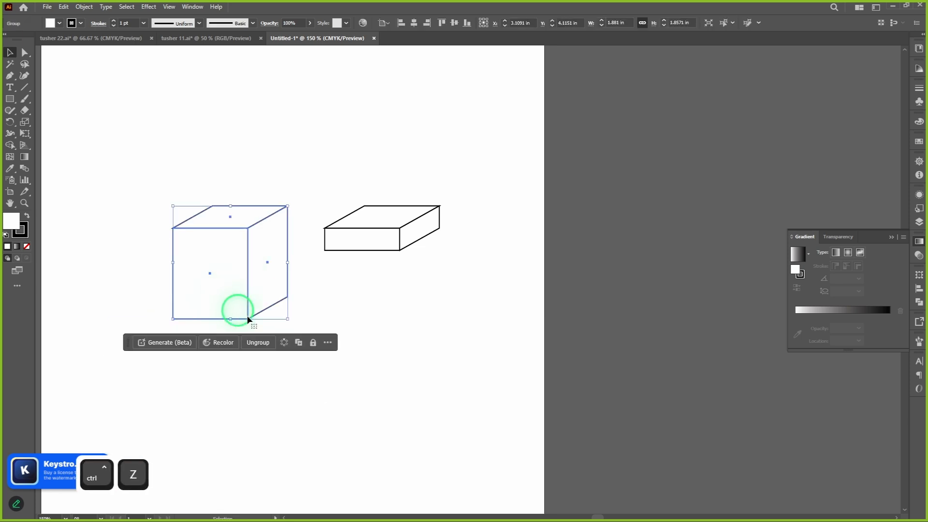
click(400, 321)
drag(352, 246, 365, 314)
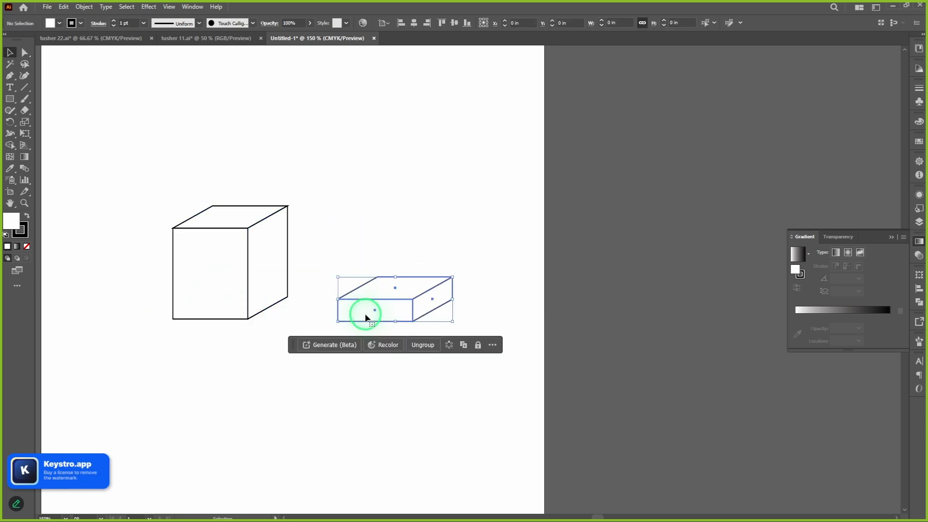
key(ctrl+z)
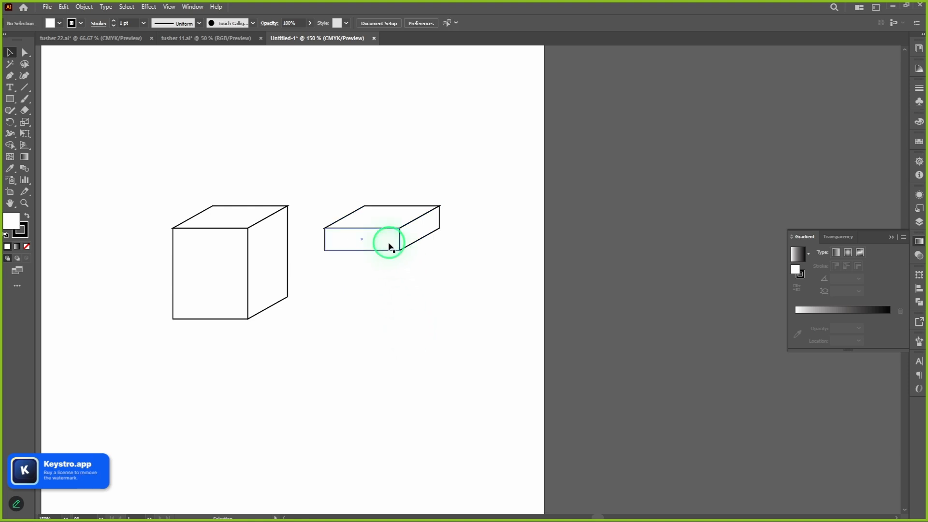
- Fit the flat box over the tall box as a slightly overhanging lid about 2.05 in wide, and group the two together
drag(385, 242, 253, 225)
click(346, 224)
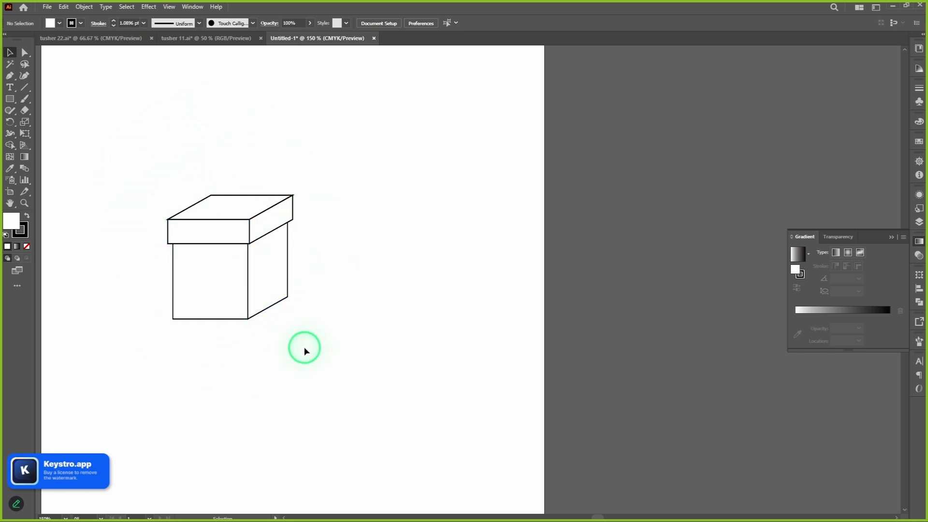
drag(304, 349, 108, 168)
scroll(331, 310, up, 4)
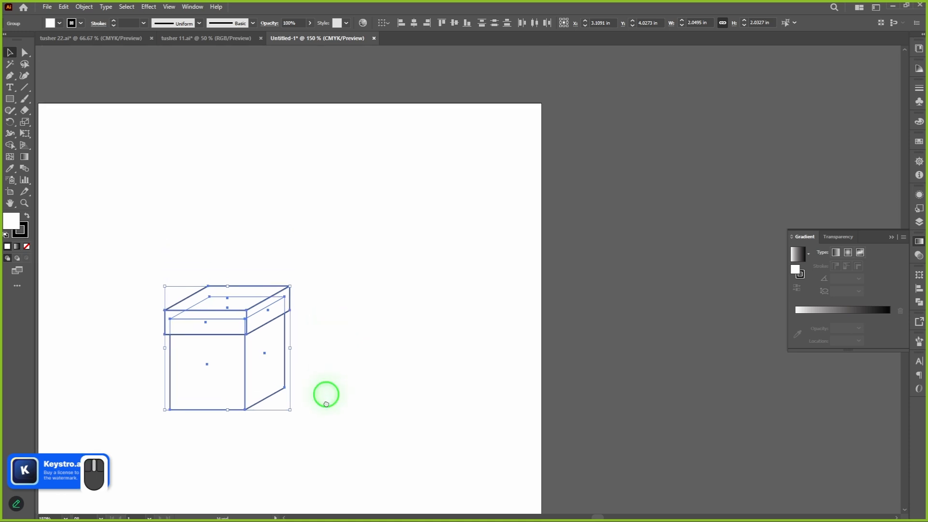
click(256, 475)
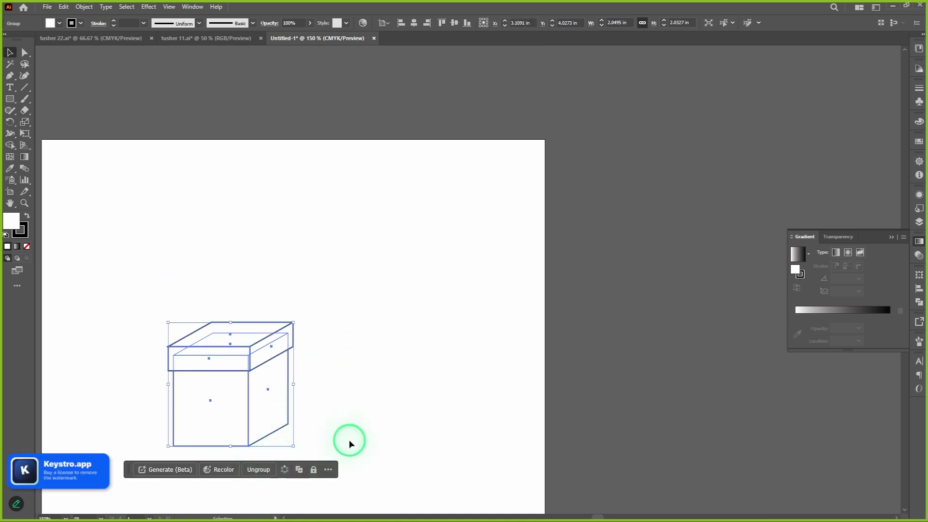
click(315, 425)
- Place a copy of the lidded box straight above the original, standing on its lid
drag(265, 412, 263, 309)
click(395, 439)
drag(395, 439, 375, 375)
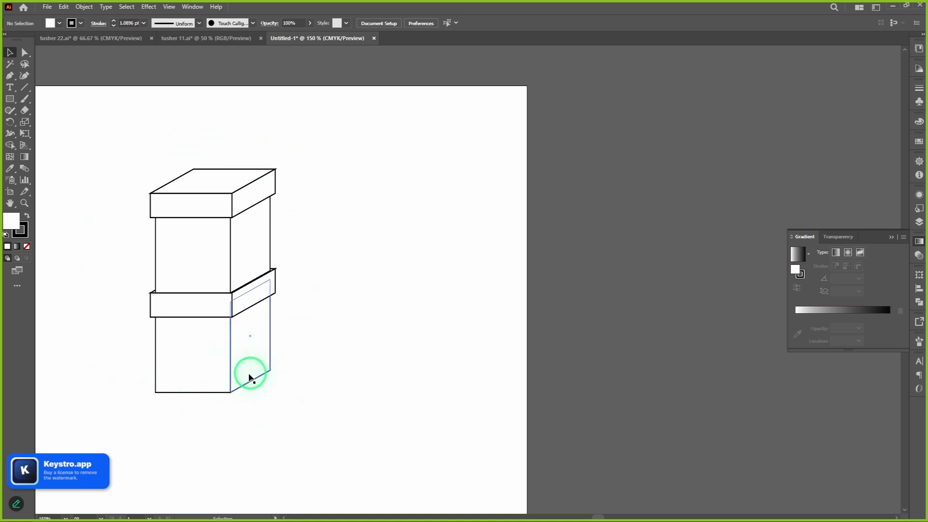
- Draw a rectangle about 0.32 by 0.48 in on the lower box's side face, reaching its slanted bottom edge
click(10, 99)
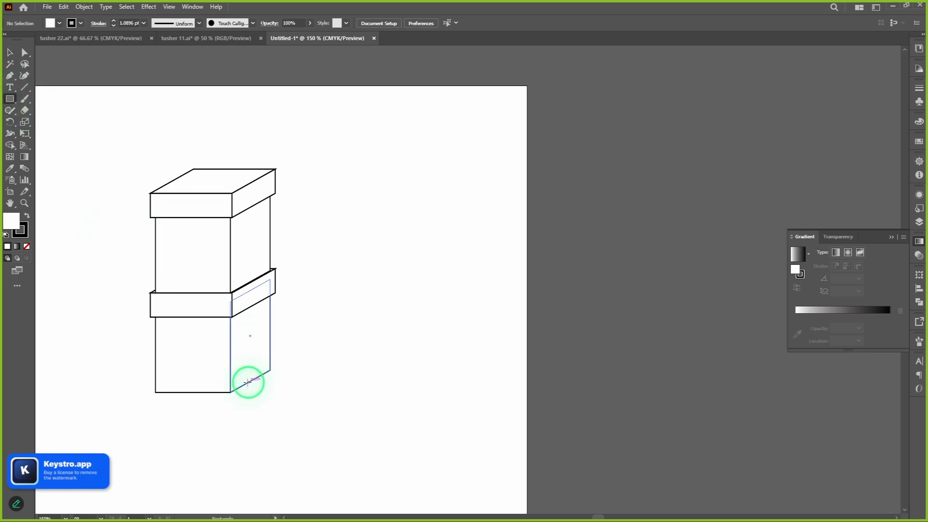
scroll(247, 382, up, 5)
scroll(250, 384, down, 3)
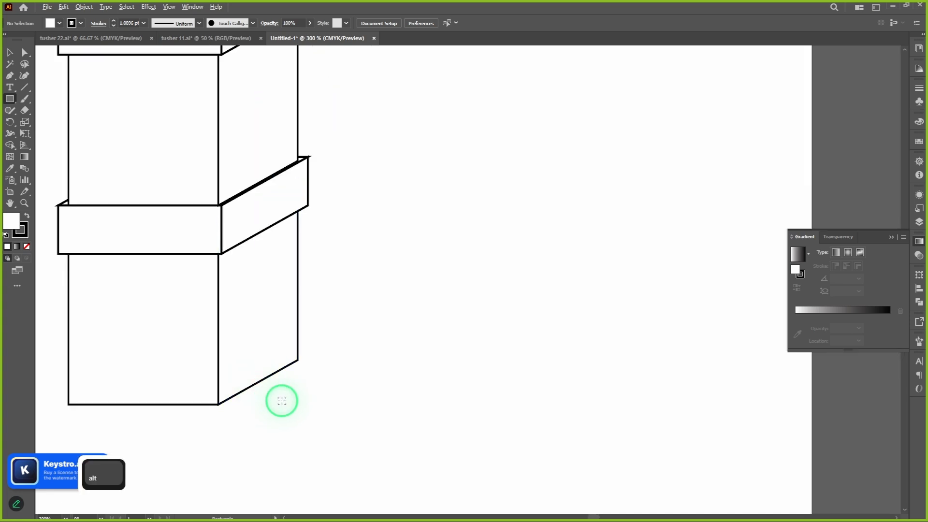
scroll(282, 401, down, 1)
scroll(282, 401, up, 1)
scroll(282, 401, down, 1)
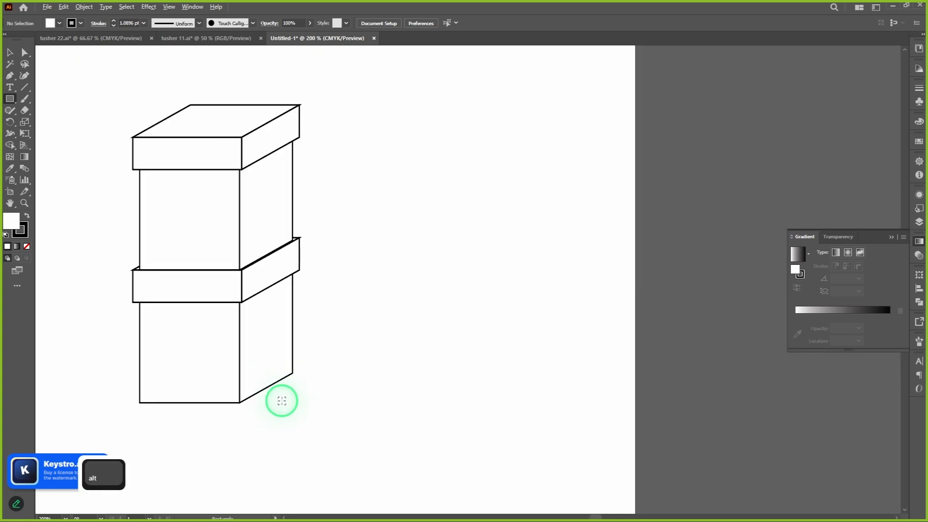
scroll(282, 401, up, 2)
scroll(282, 401, down, 1)
scroll(281, 400, up, 1)
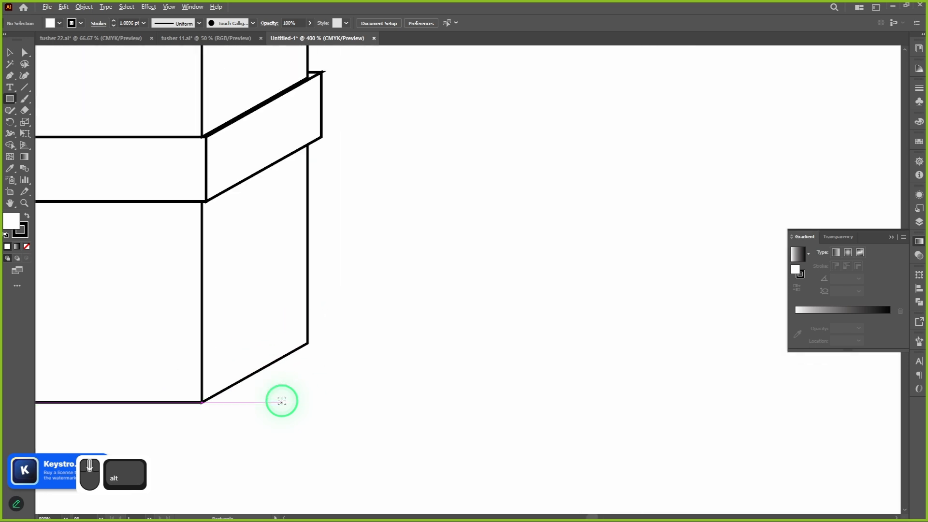
scroll(282, 400, down, 2)
scroll(282, 401, down, 2)
scroll(281, 400, up, 5)
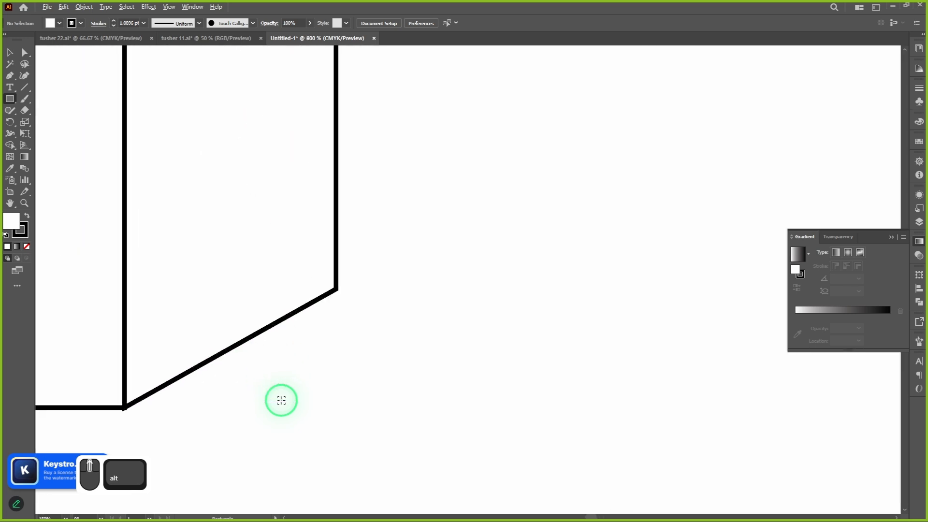
scroll(281, 400, down, 2)
scroll(282, 401, up, 1)
drag(278, 381, 286, 440)
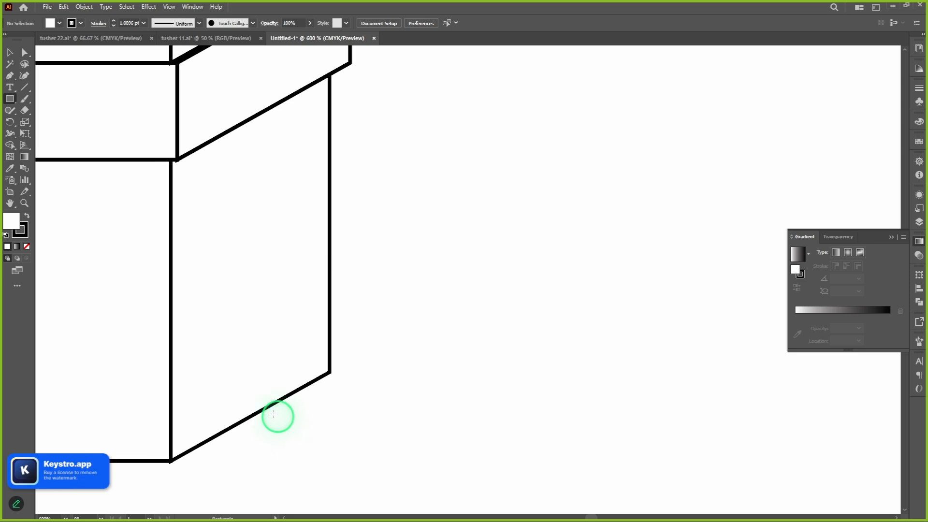
drag(212, 279, 292, 395)
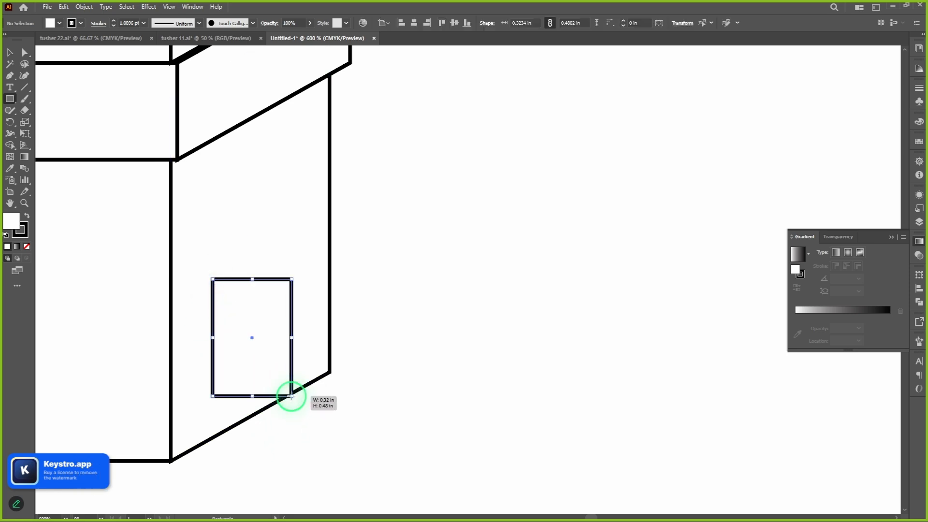
- Move the small rectangle down across the side face's bottom edge and swap its colors to black fill and white stroke
click(28, 218)
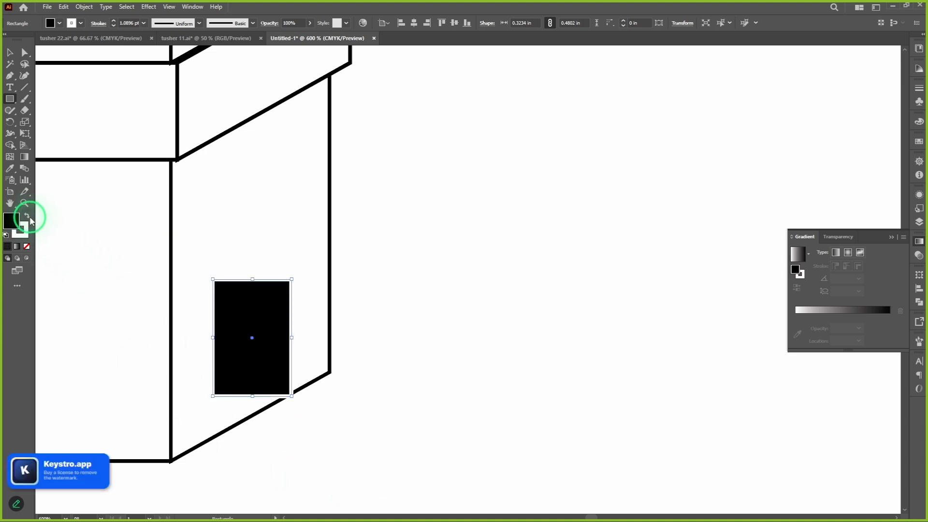
click(27, 218)
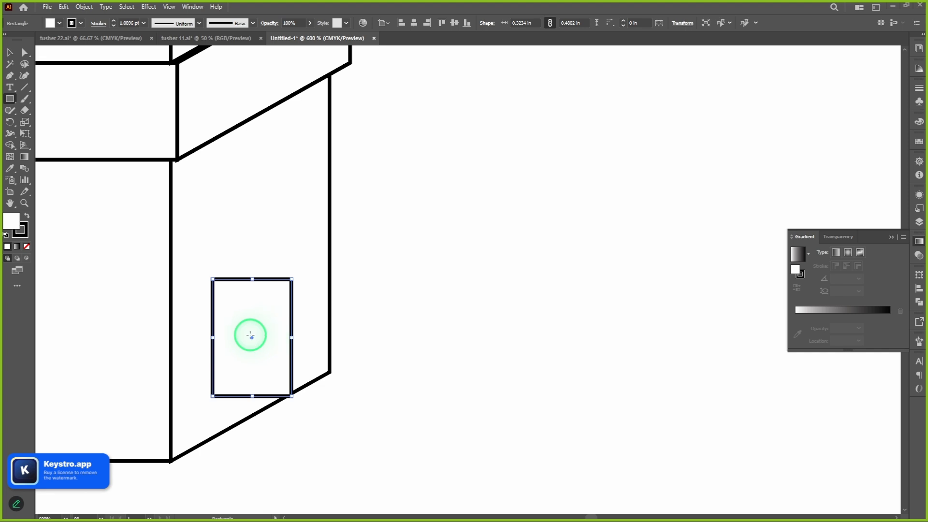
key(v)
drag(252, 337, 266, 365)
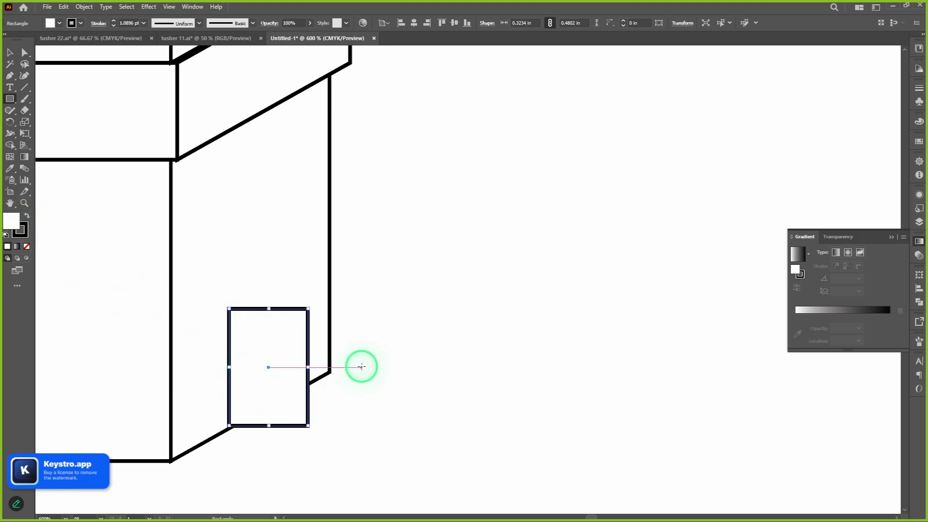
click(27, 217)
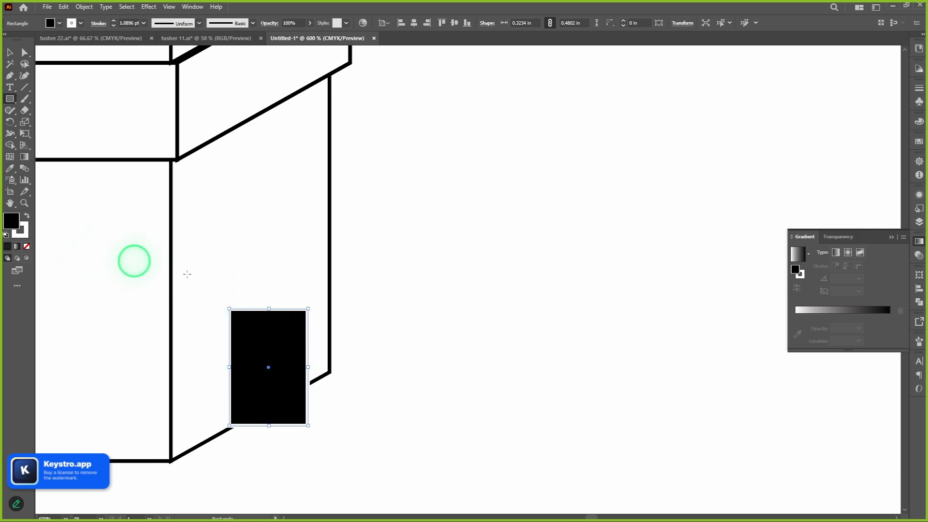
- Move the black rectangle off the artboard beside the tower and deselect it
drag(270, 368, 72, 161)
scroll(369, 367, down, 5)
click(92, 216)
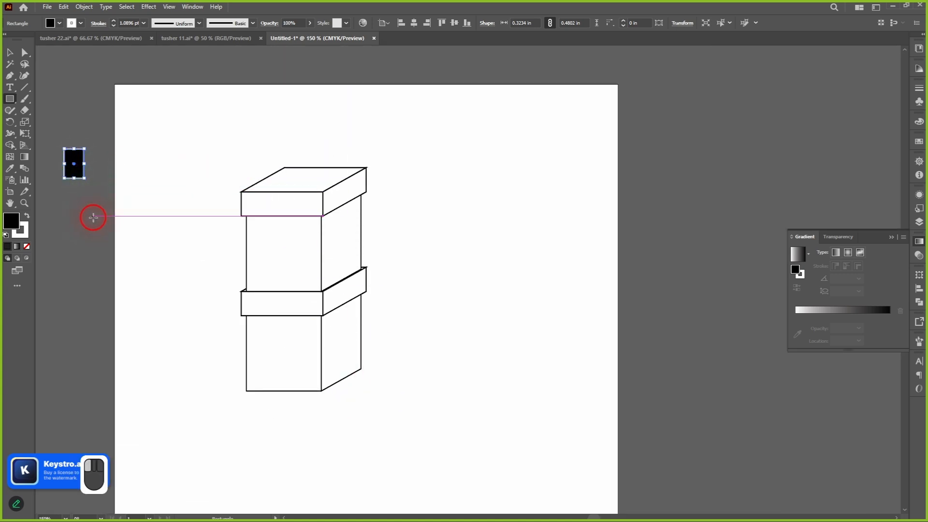
click(503, 282)
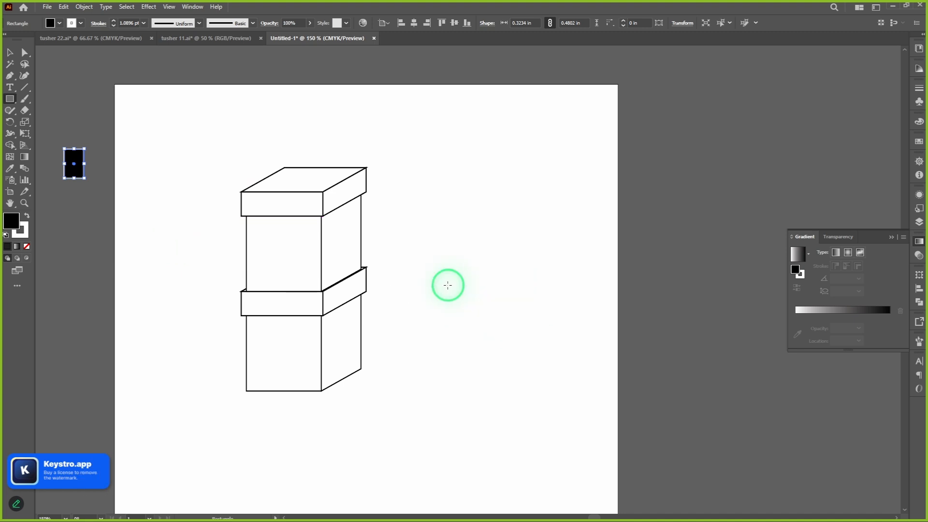
key(v)
click(92, 241)
drag(78, 188, 191, 267)
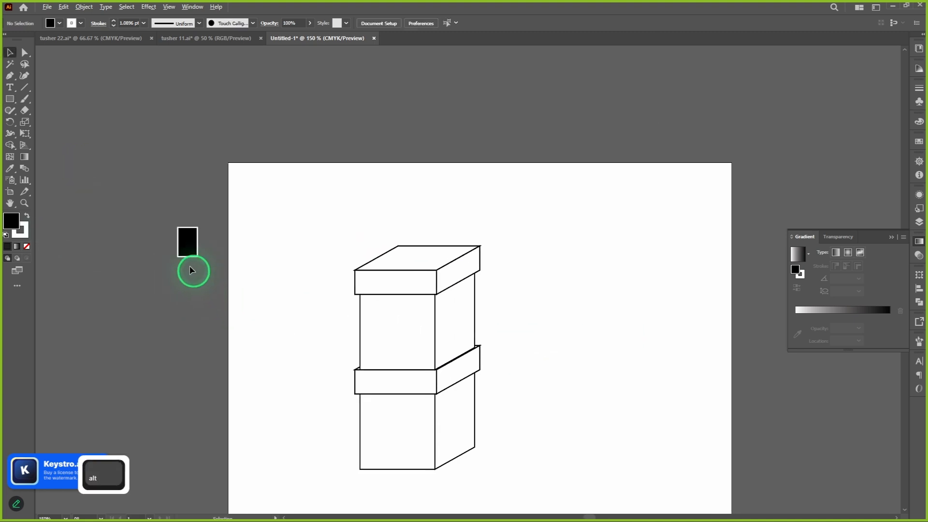
scroll(187, 258, up, 5)
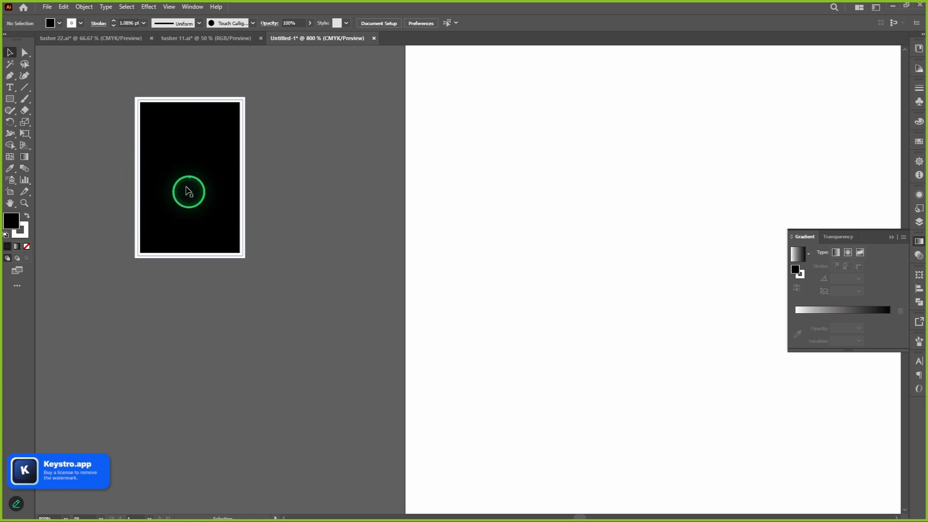
scroll(216, 243, down, 10)
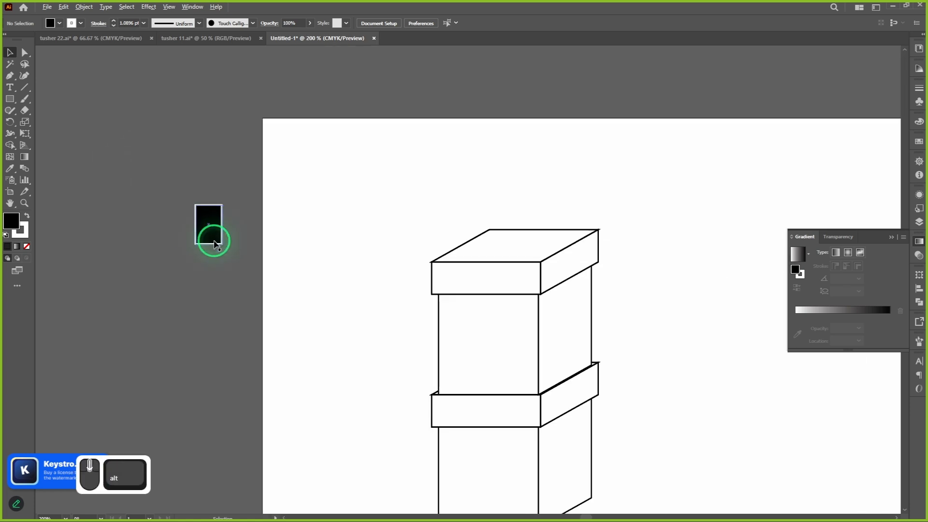
drag(140, 248, 84, 239)
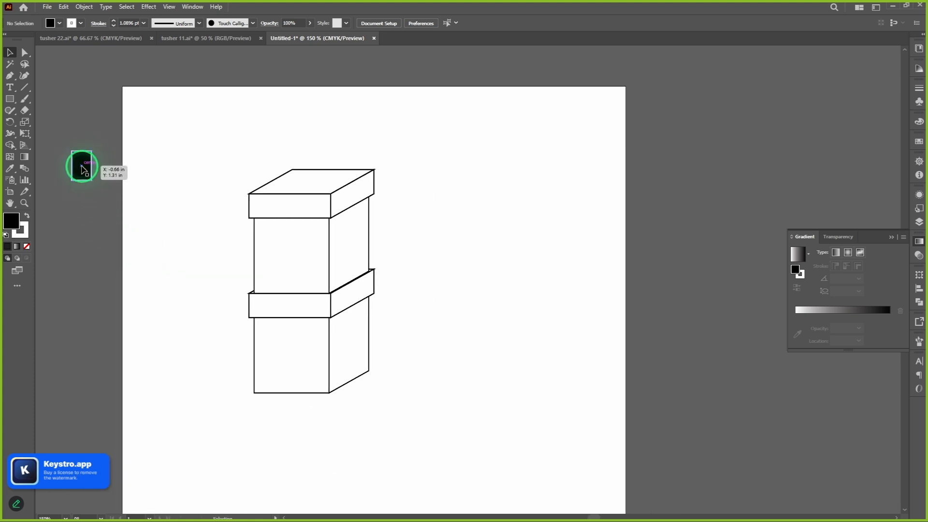
- Place the black rectangle over the lower side face's slanted bottom edge, and move its lower-right anchor up onto that edge with Direct Selection
drag(83, 167, 354, 372)
scroll(354, 372, up, 10)
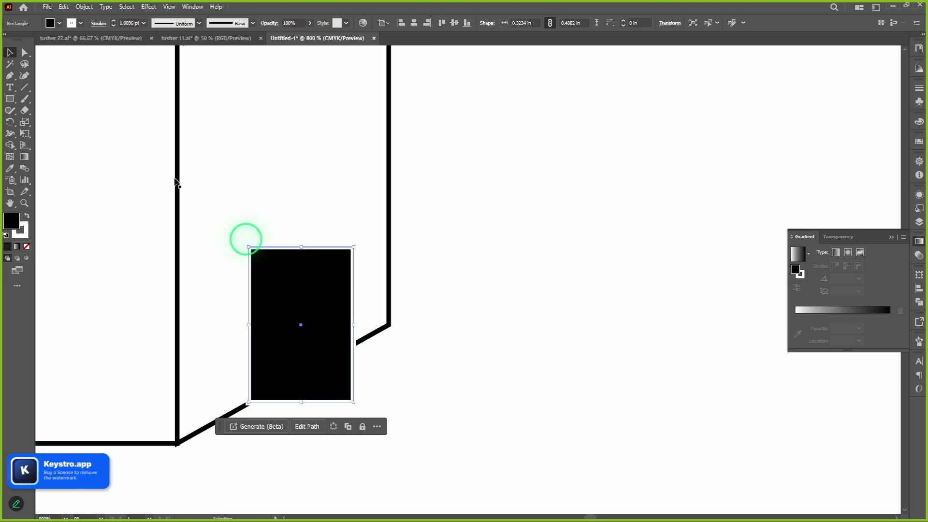
click(25, 52)
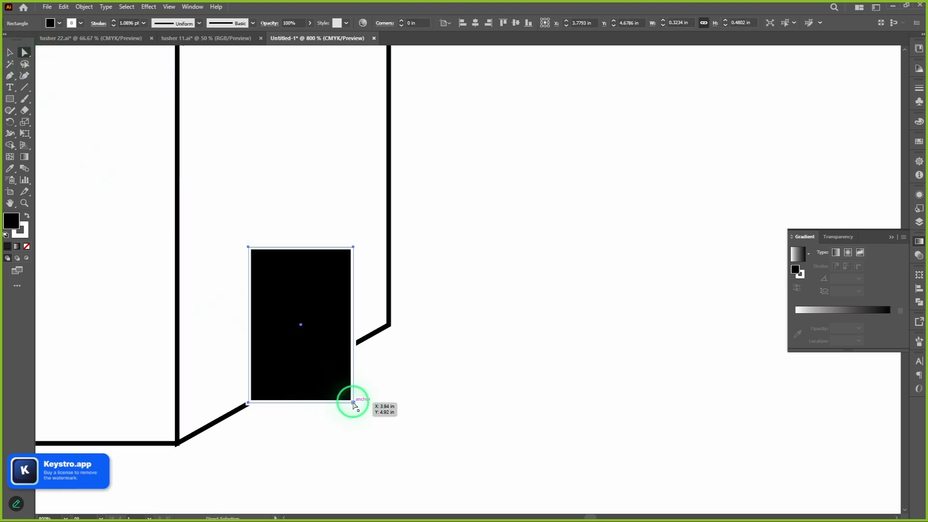
drag(353, 404, 337, 353)
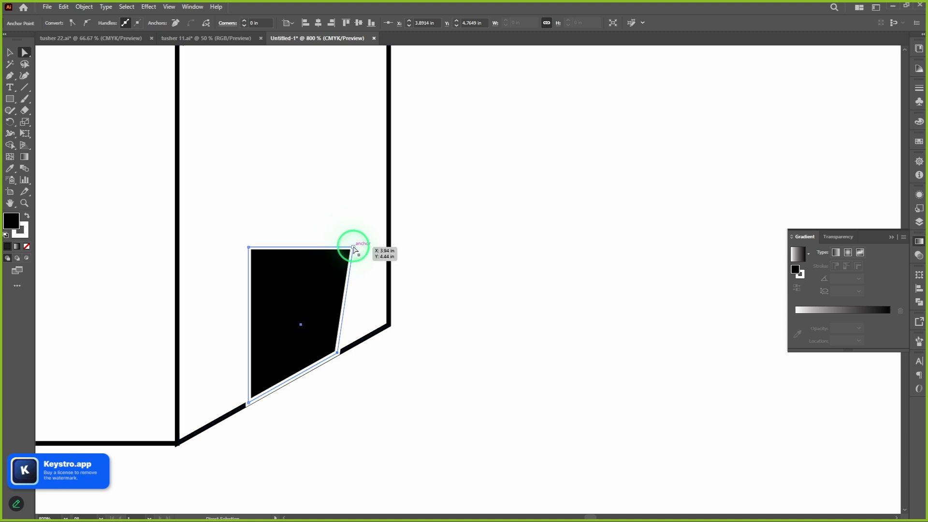
- Move the door's upper-left anchor to about X 3.59, Y 4.23 in and its upper-right anchor to about X 3.89, Y 4.30 in
drag(355, 248, 333, 225)
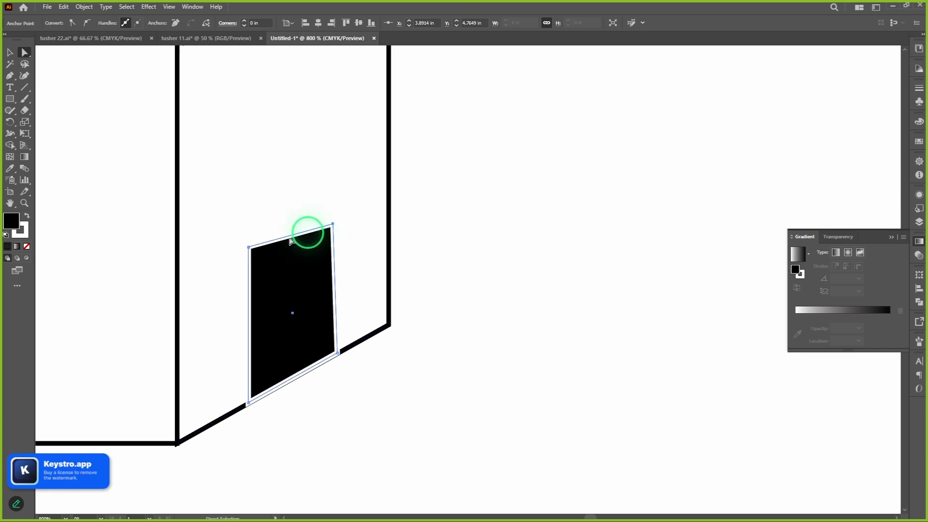
drag(248, 247, 240, 178)
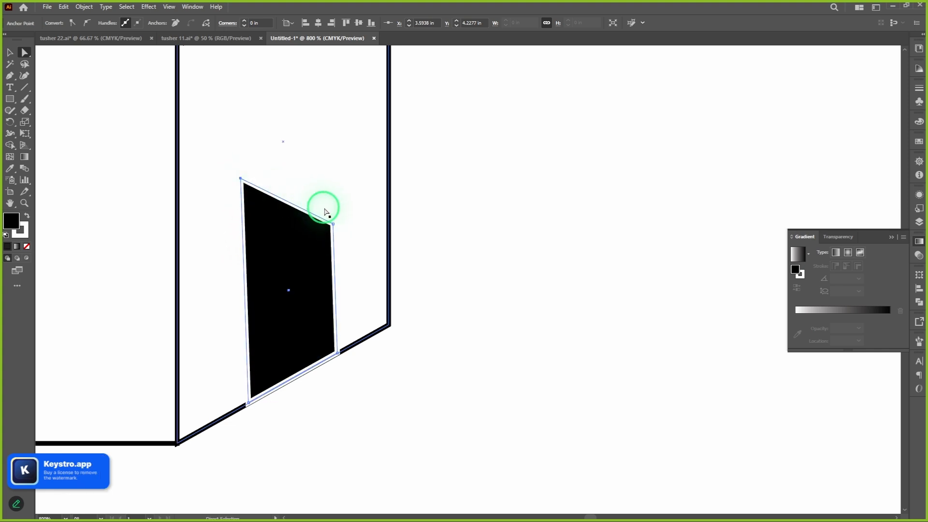
drag(332, 221, 335, 200)
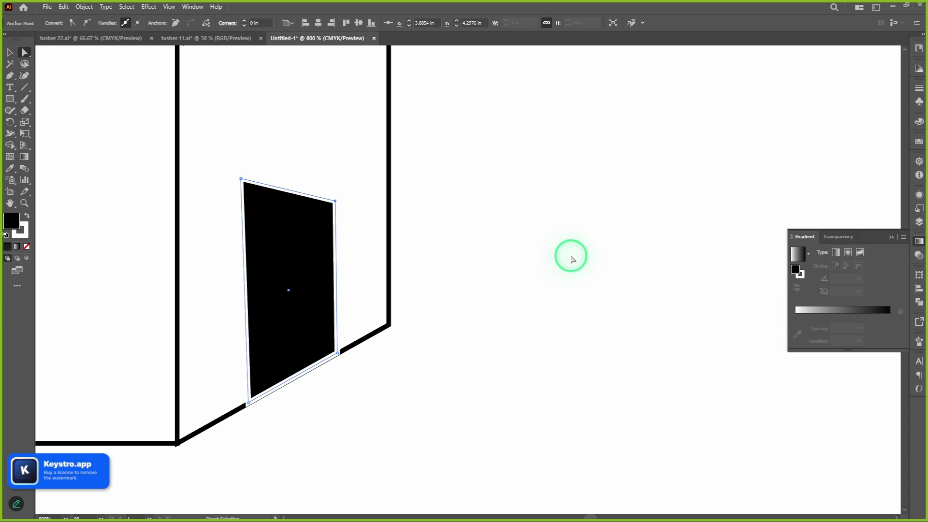
key(v)
click(571, 257)
alt+scroll(571, 257, down, 5)
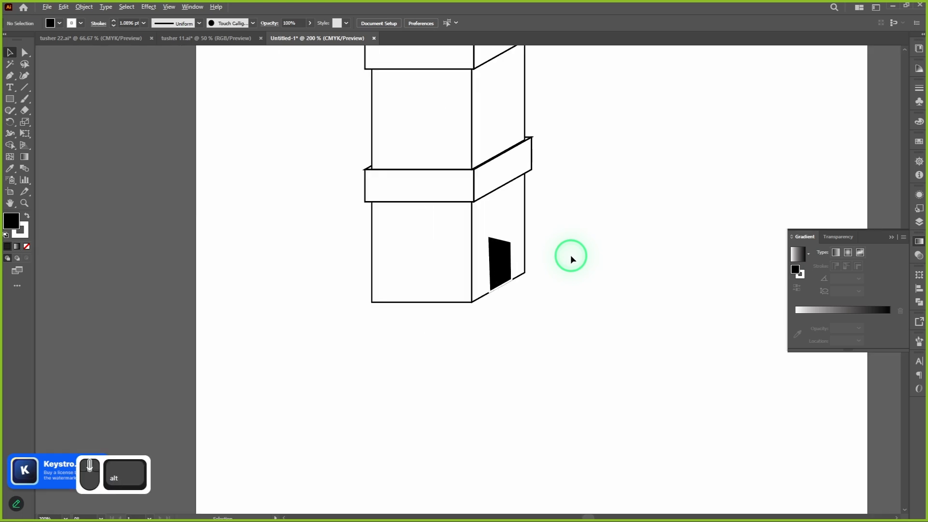
alt+scroll(508, 308, down, 1)
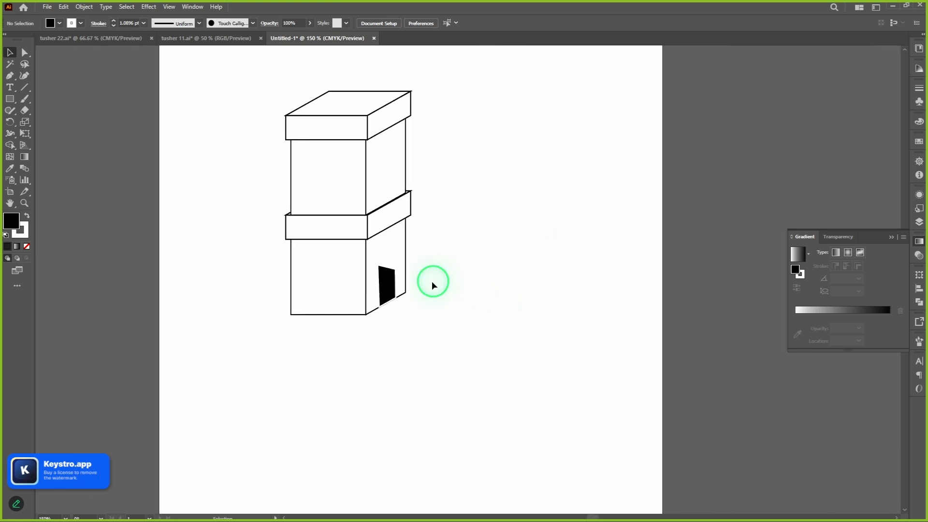
alt+scroll(387, 279, up, 2)
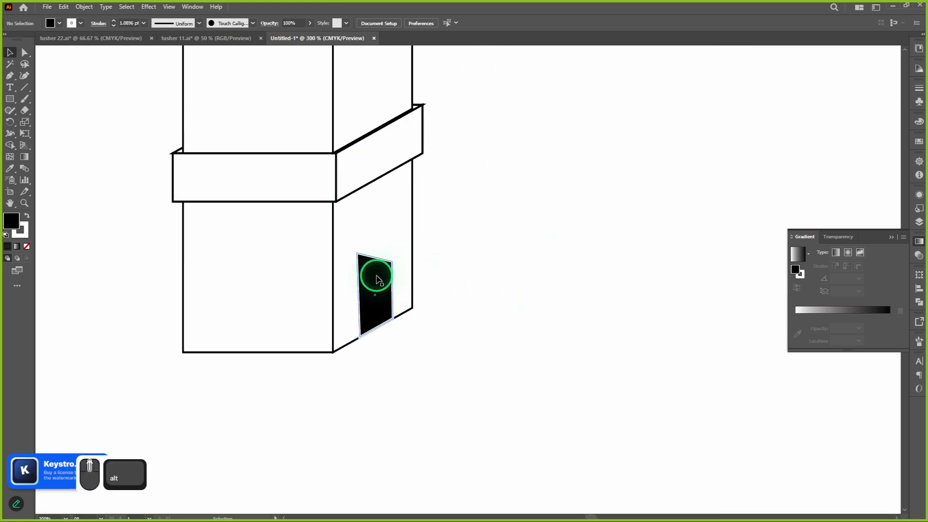
- Move the door's upper-right anchor up above the upper-left anchor with Direct Selection so its top edge slants with the side wall, and deselect it
click(387, 277)
key(a)
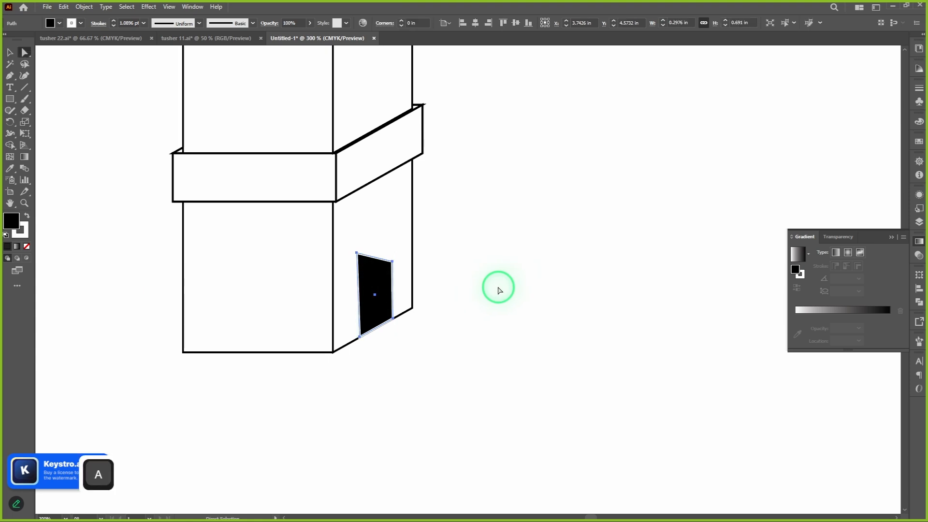
click(393, 262)
drag(392, 261, 393, 246)
click(466, 243)
scroll(488, 249, down, 4)
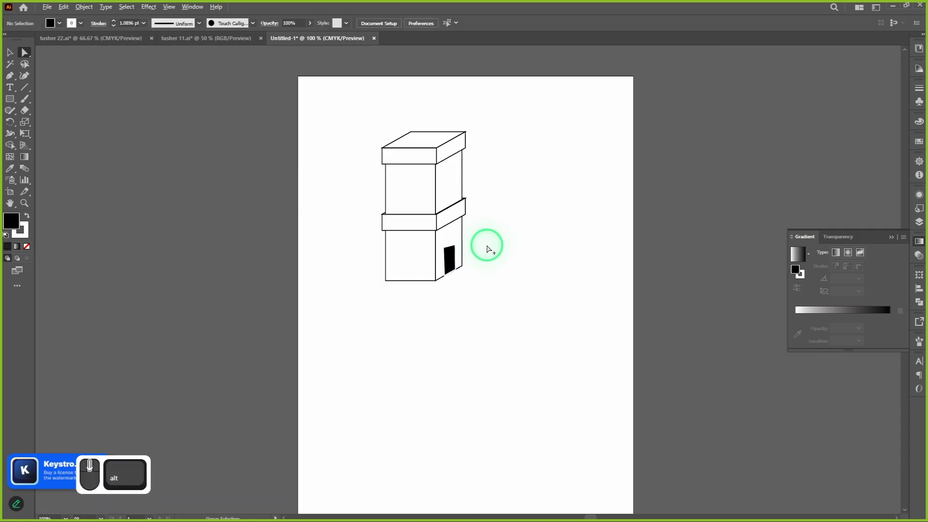
- Ungroup the tower's upper lidded box and select only its top lid
key(v)
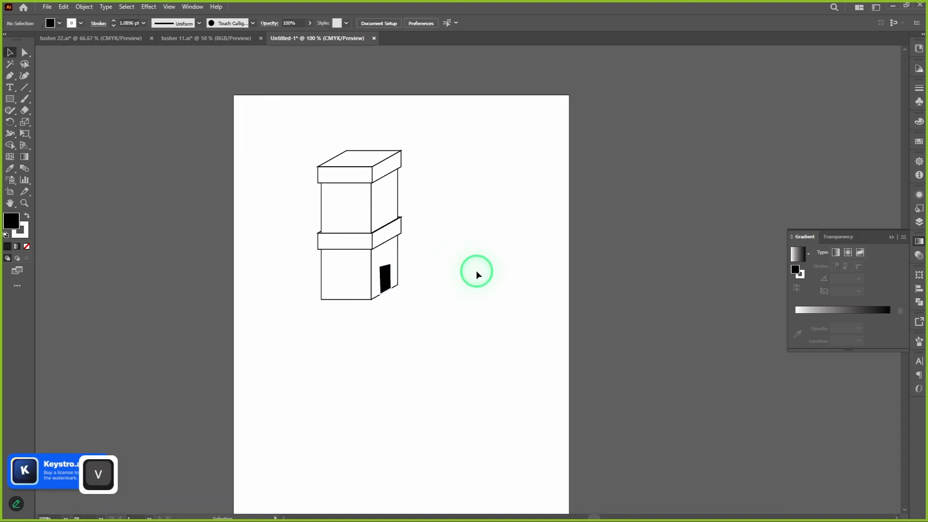
drag(477, 275, 420, 270)
scroll(421, 267, up, 1)
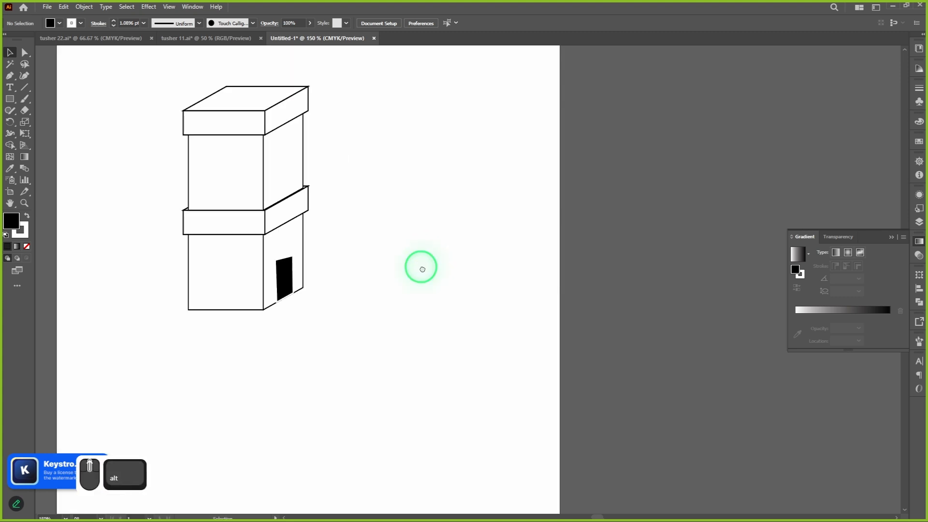
drag(465, 297, 465, 321)
click(256, 161)
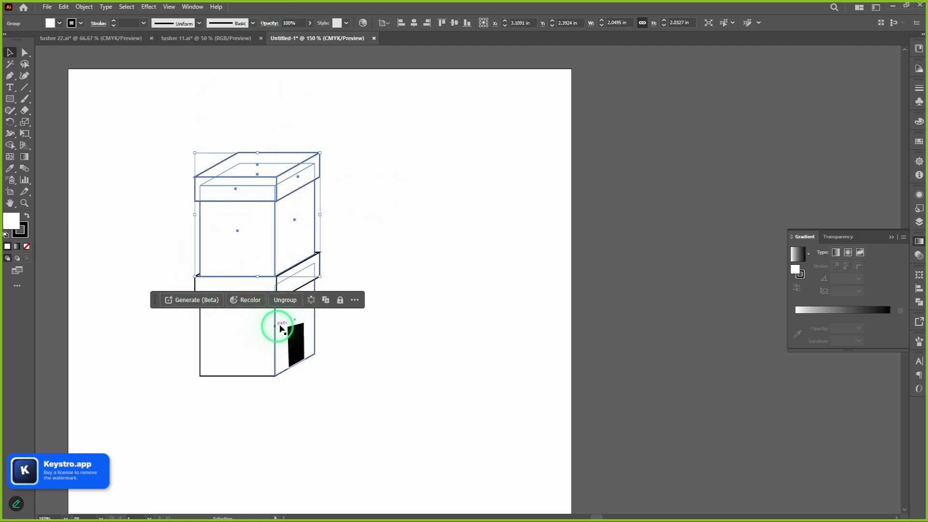
click(286, 305)
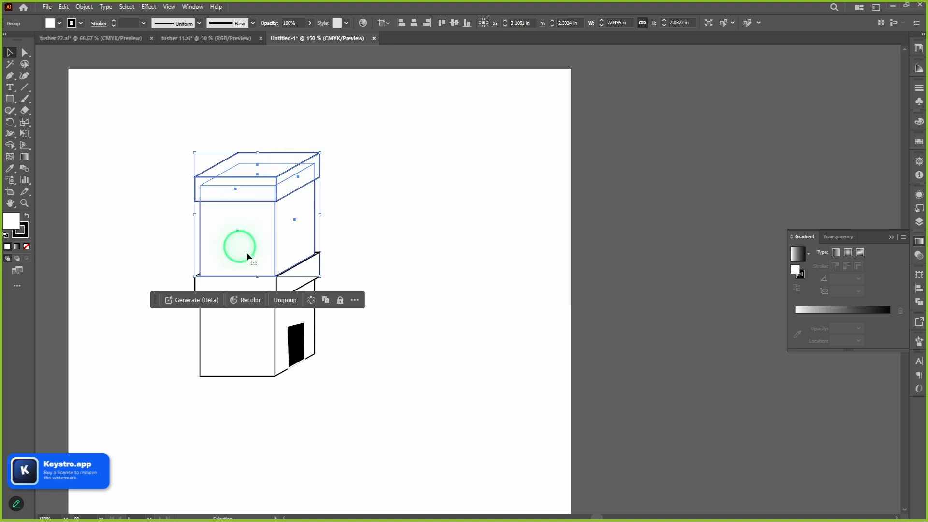
click(281, 304)
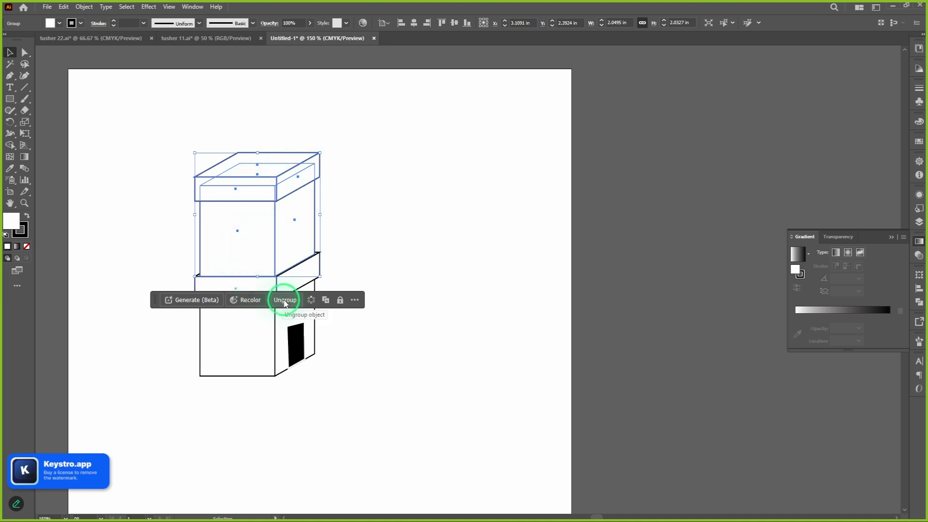
click(286, 301)
click(465, 289)
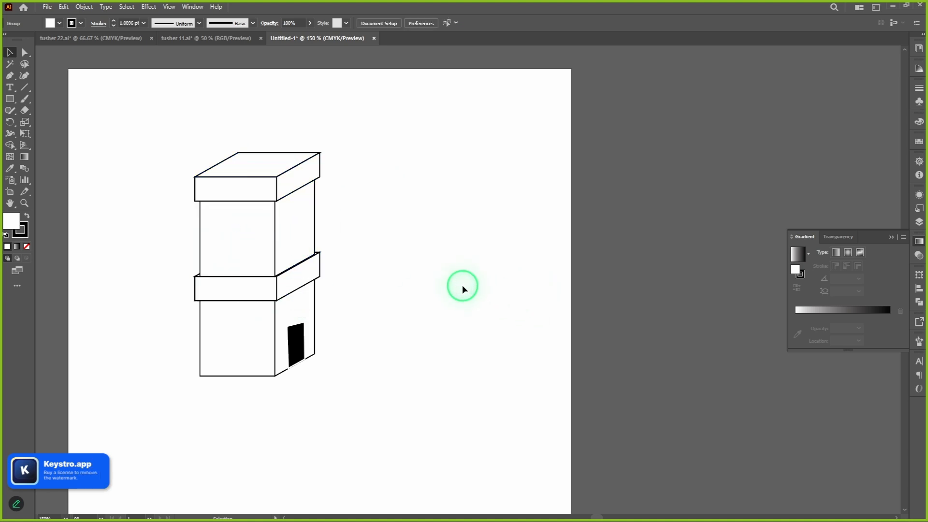
click(255, 167)
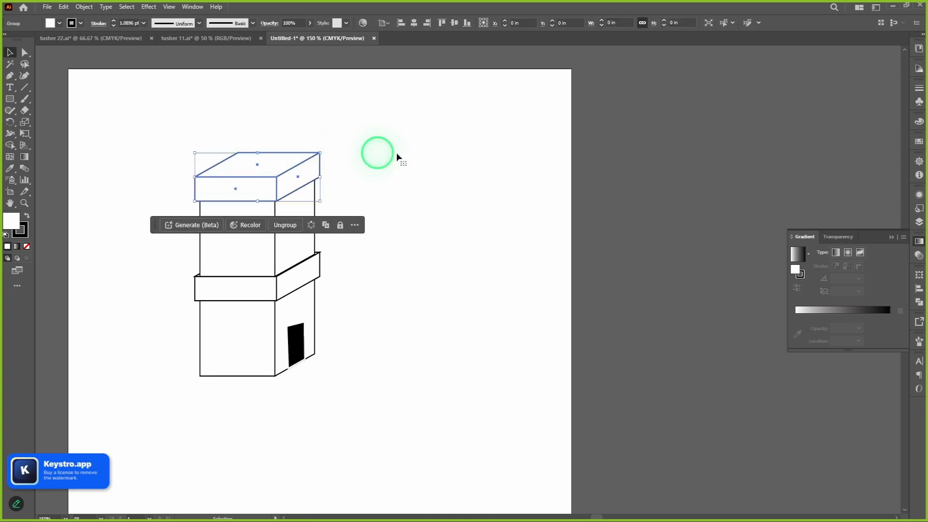
click(478, 169)
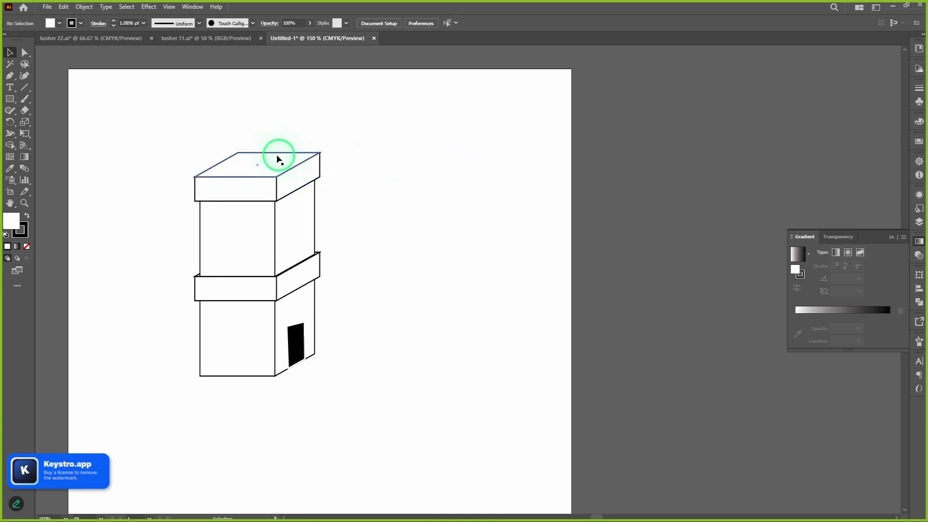
click(261, 166)
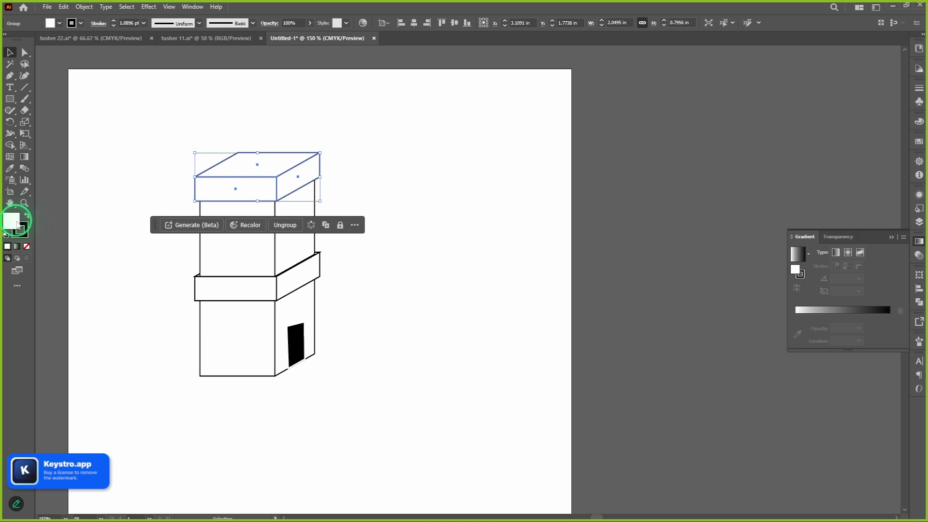
key(x)
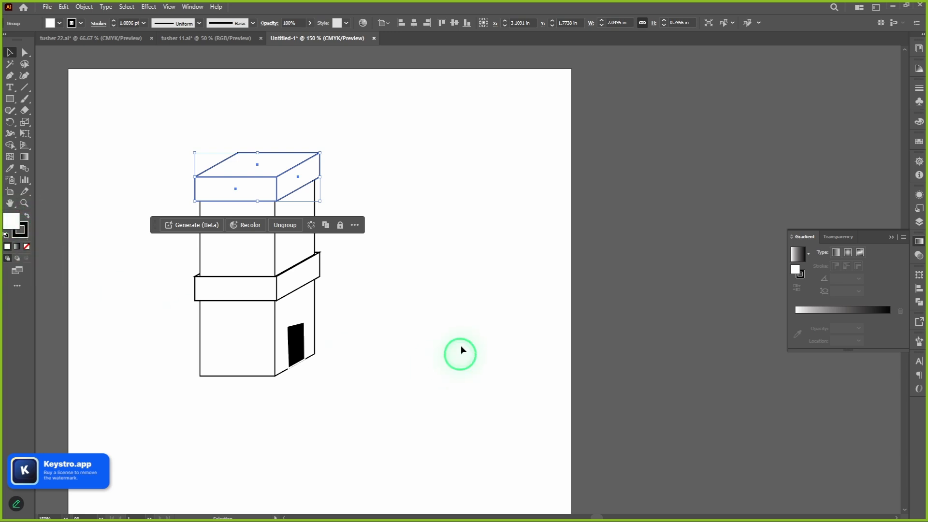
double_click(14, 223)
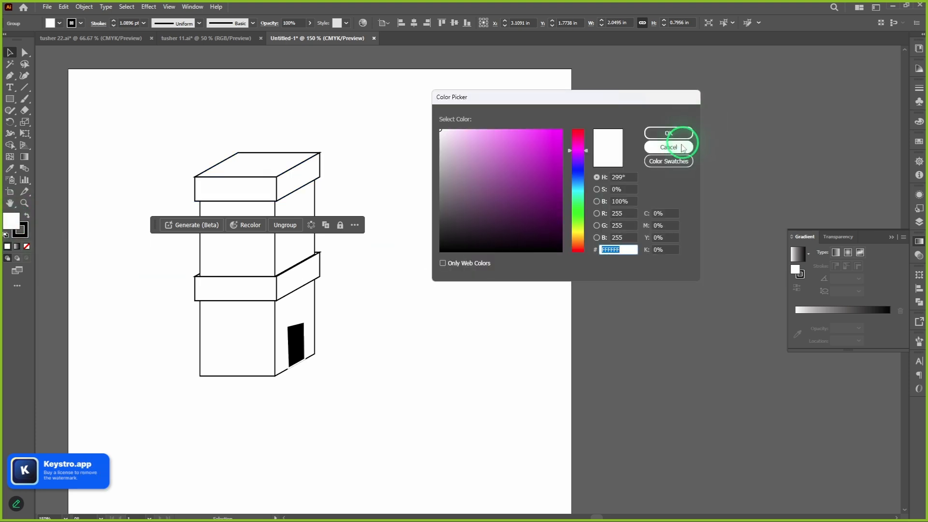
click(669, 147)
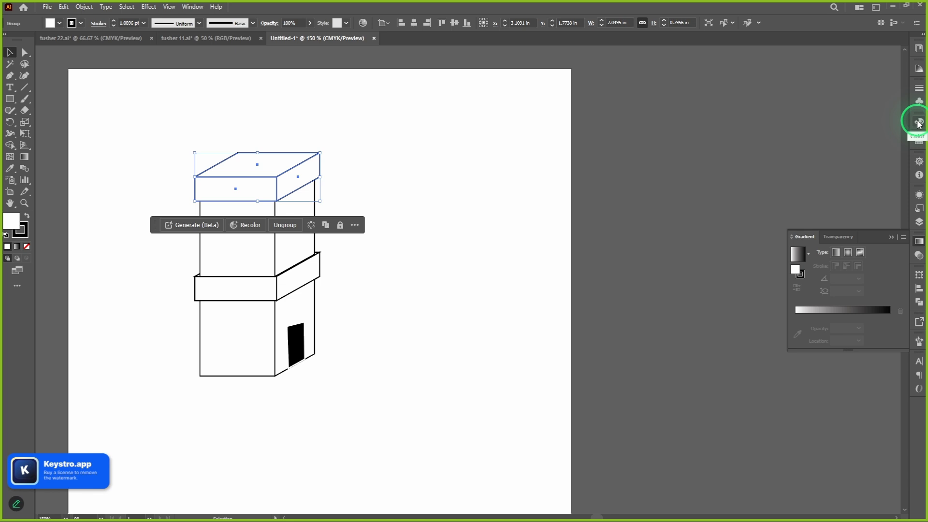
- Show the Color panel and float it on the artboard beside the tower
click(186, 7)
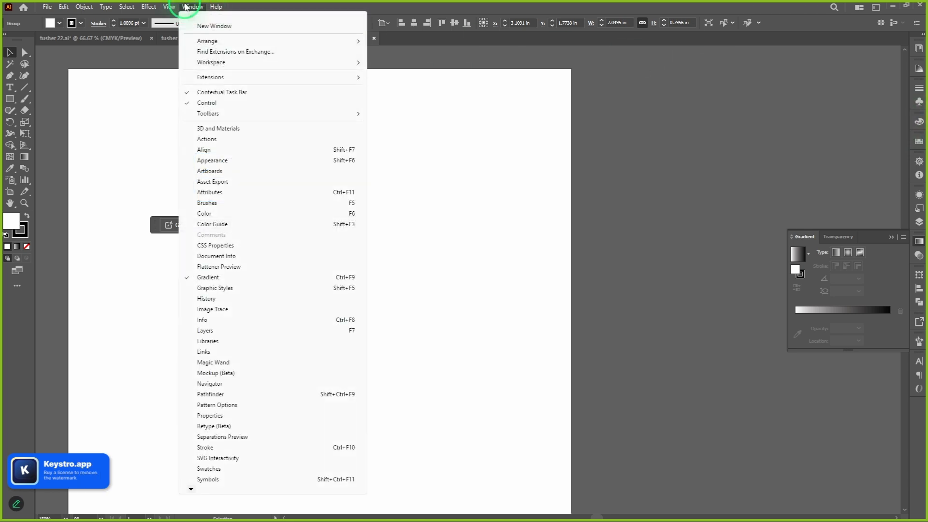
click(251, 218)
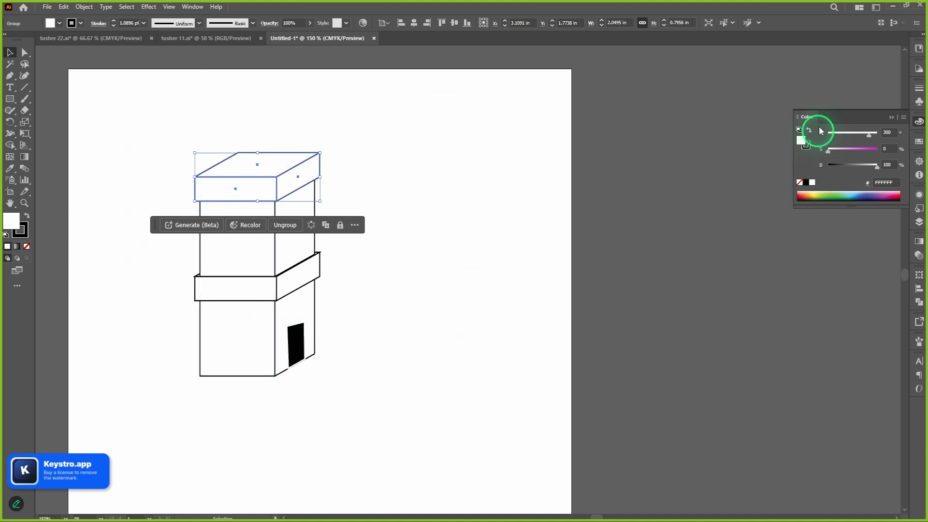
drag(830, 115, 440, 125)
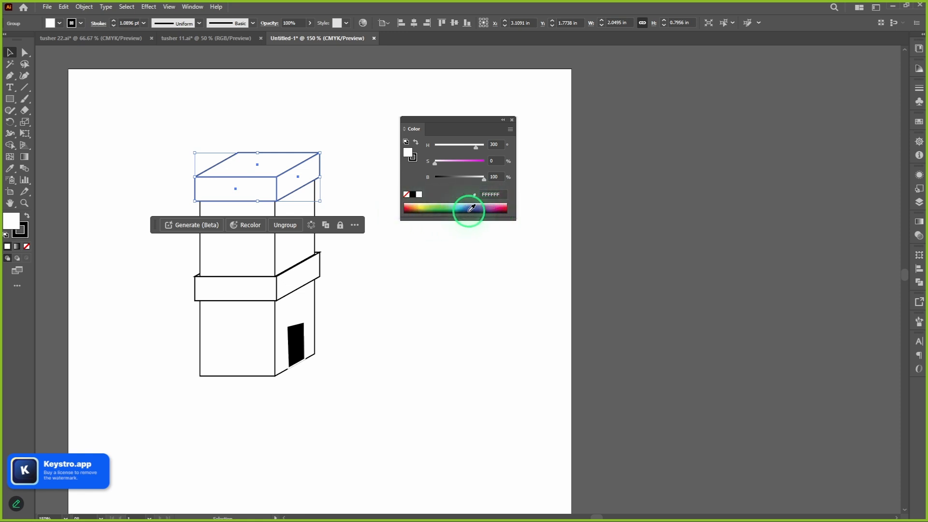
- Fill the tower's top lid with a light pink (FBA2FF) picked from the color spectrum, and deselect it
click(494, 206)
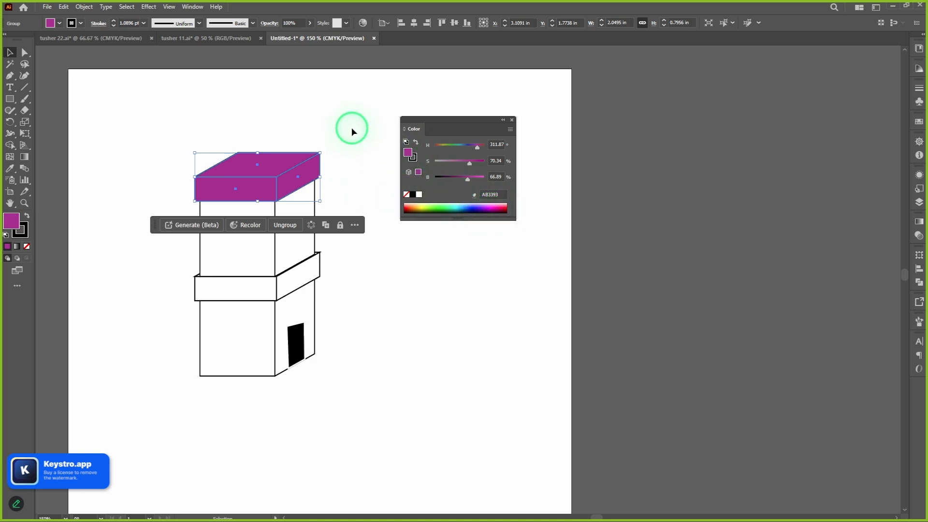
click(488, 204)
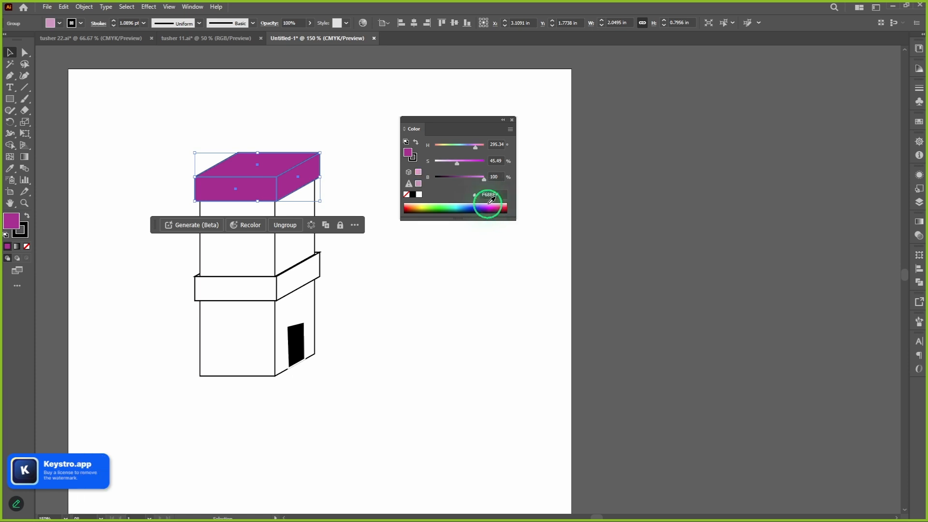
click(489, 207)
click(489, 205)
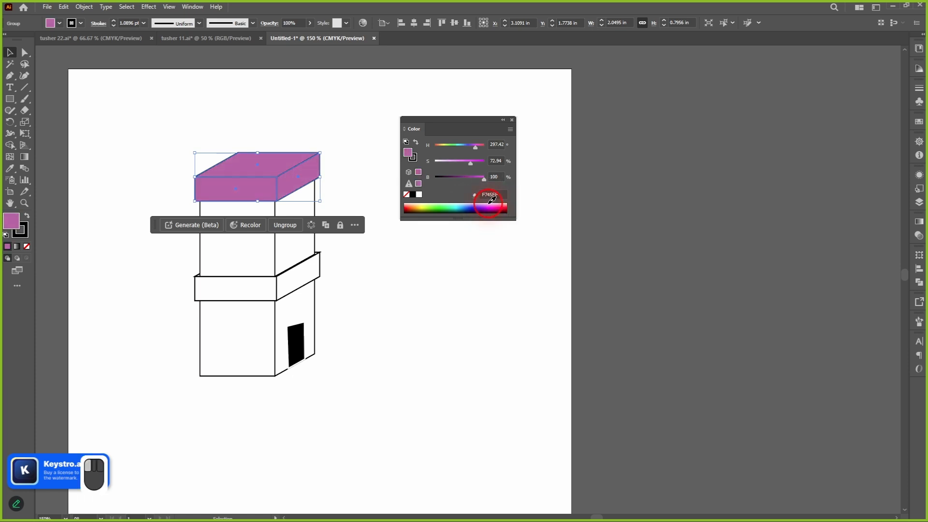
click(436, 233)
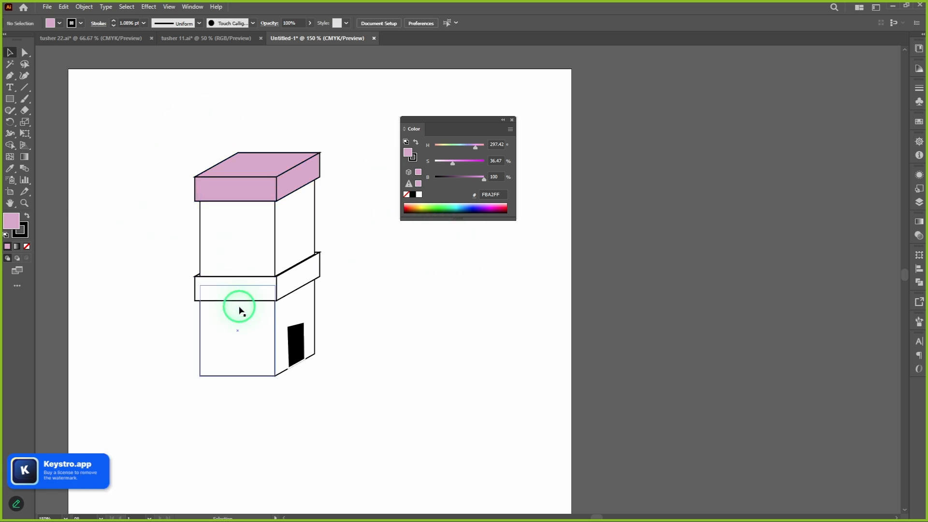
- Ungroup the lower lidded box and check that its lid can be selected separately
click(254, 289)
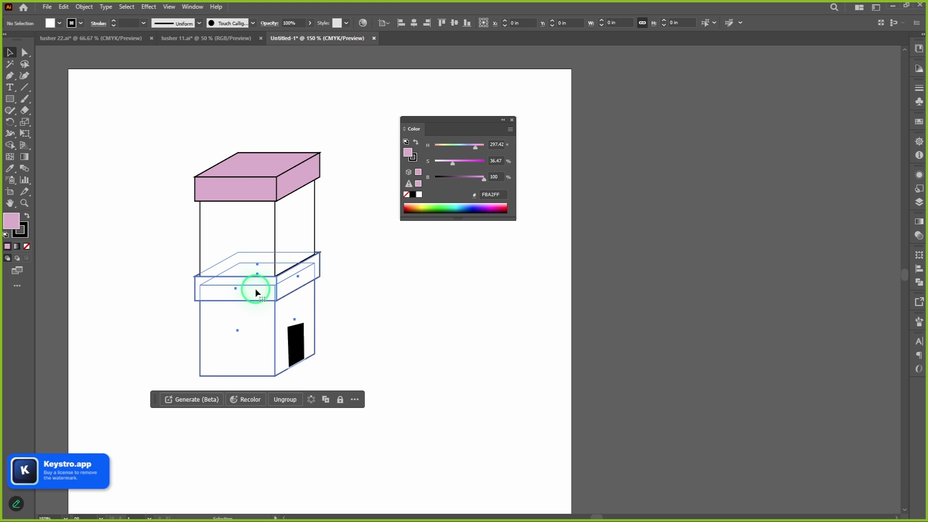
click(435, 303)
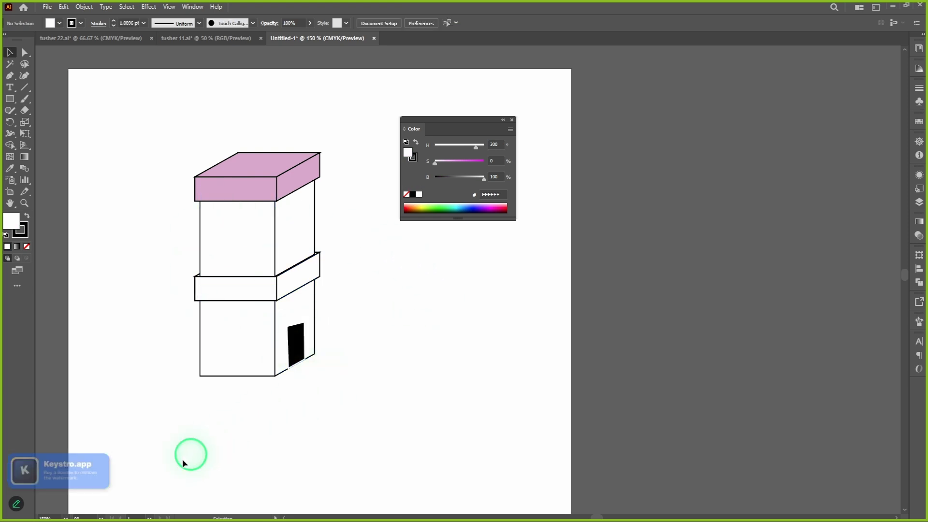
click(250, 343)
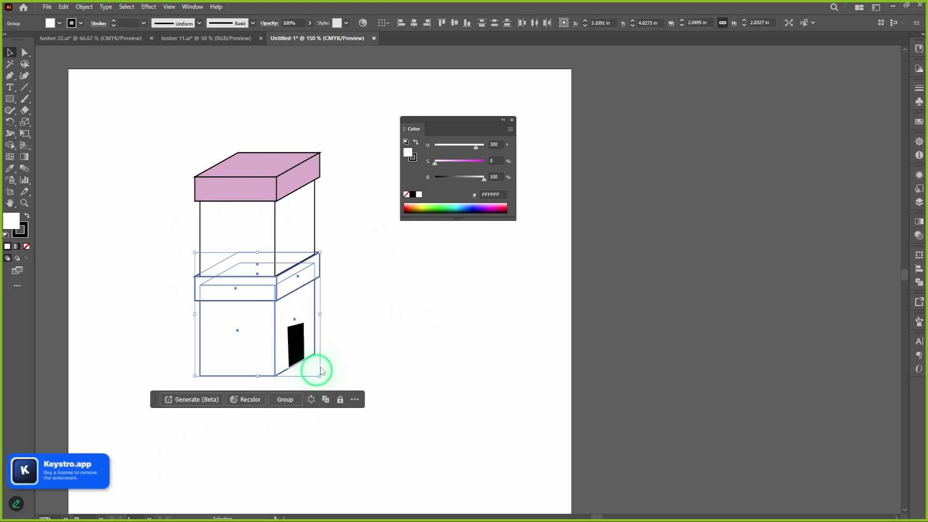
click(354, 356)
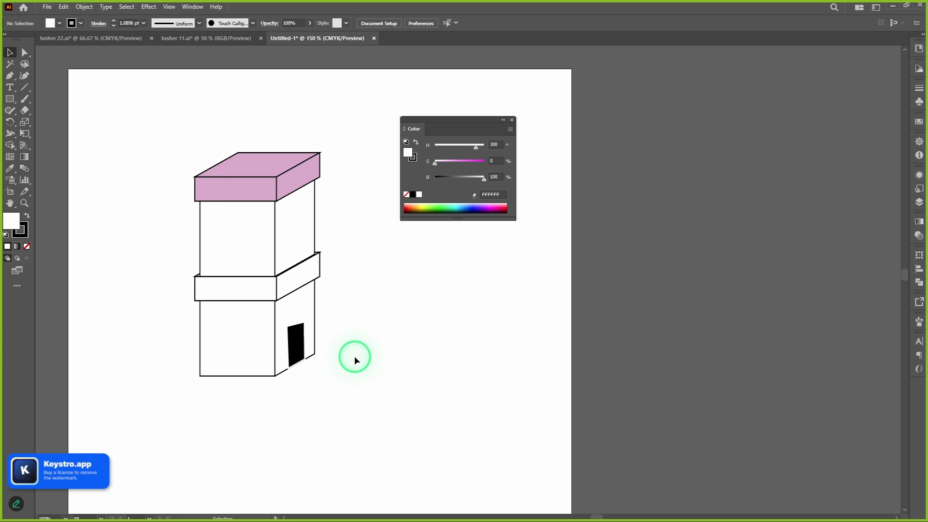
click(244, 292)
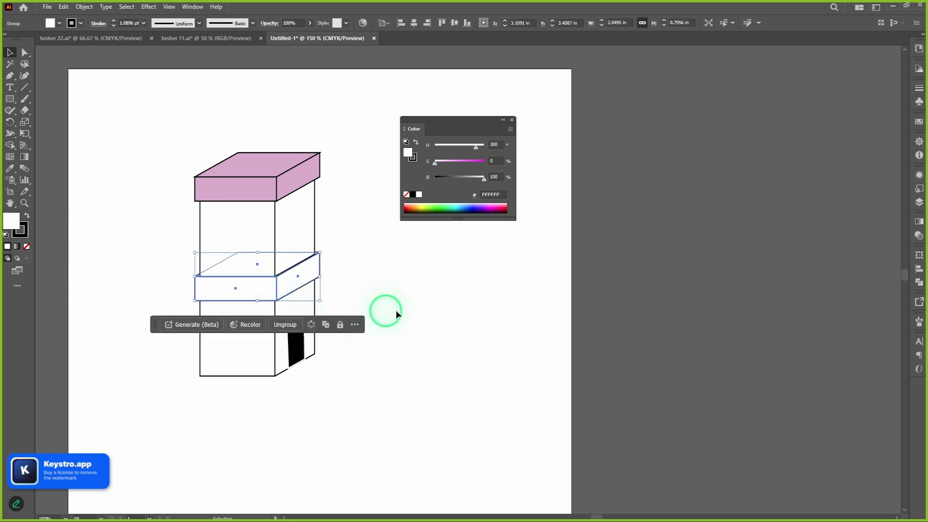
click(396, 314)
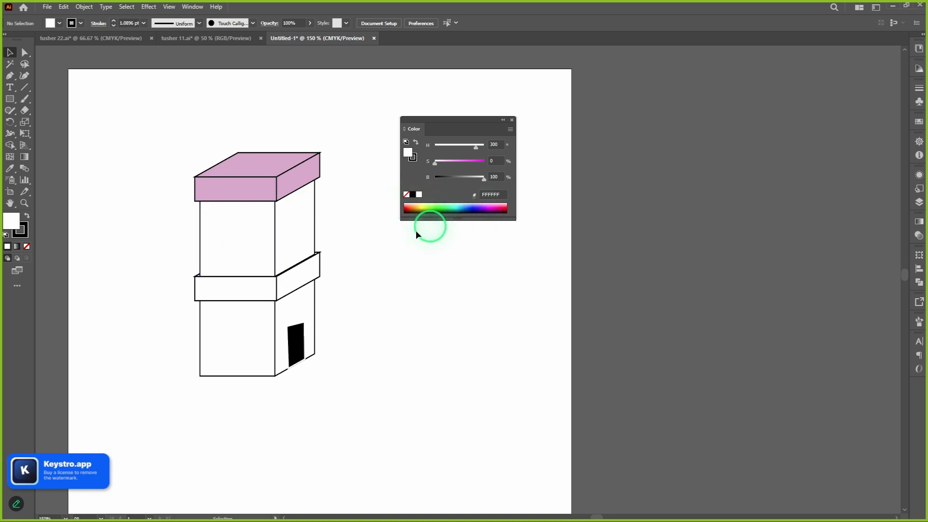
- Copy the top lid's pink fill onto the lower lid with the Eyedropper tool, and deselect it
click(252, 291)
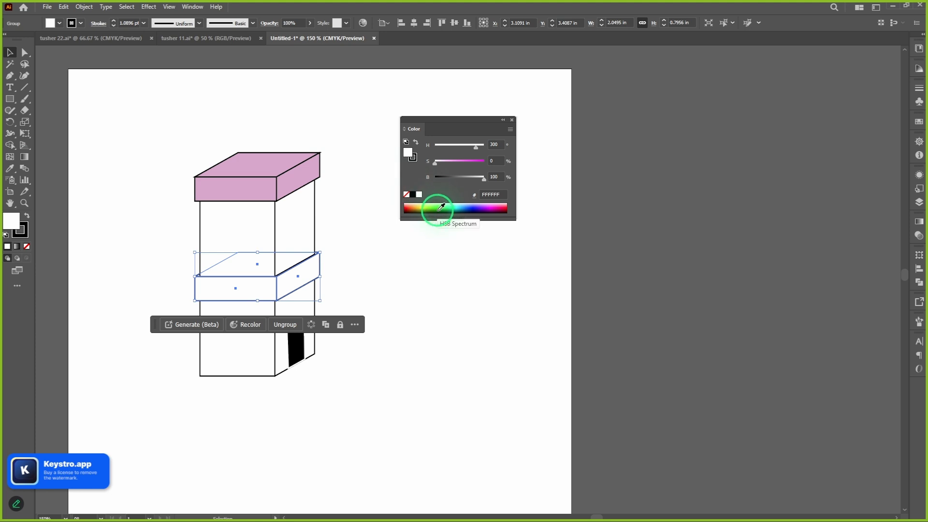
click(9, 169)
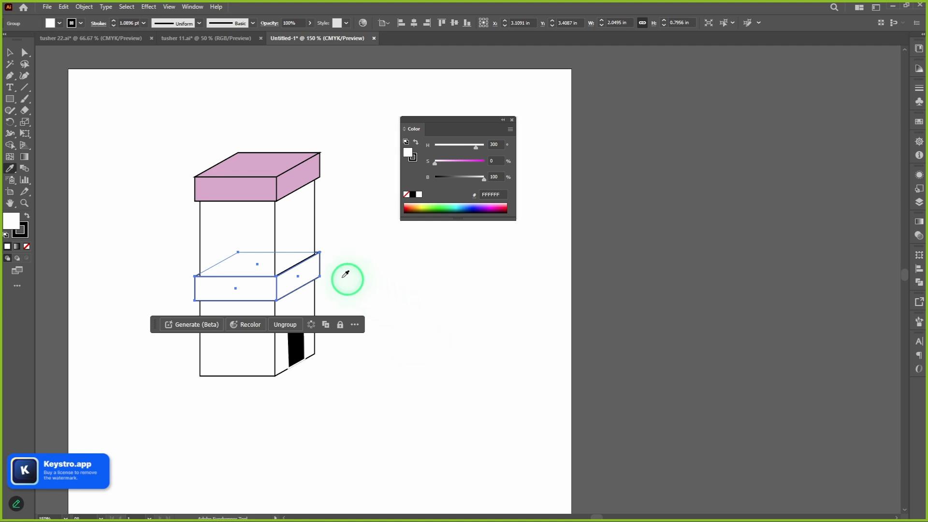
click(261, 186)
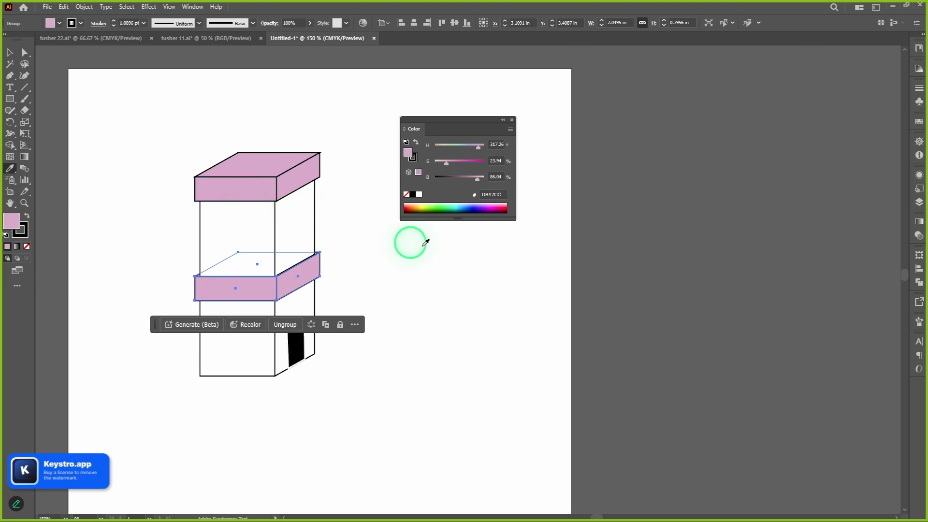
key(v)
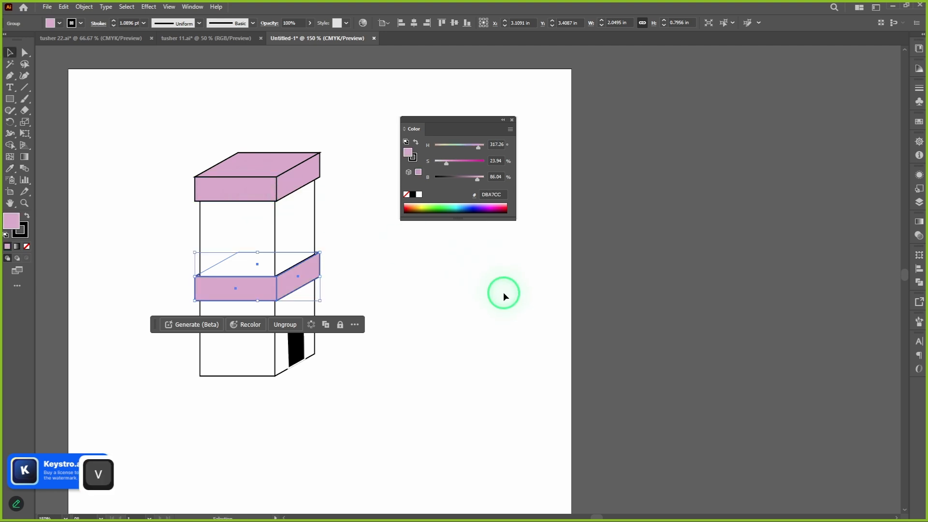
click(404, 283)
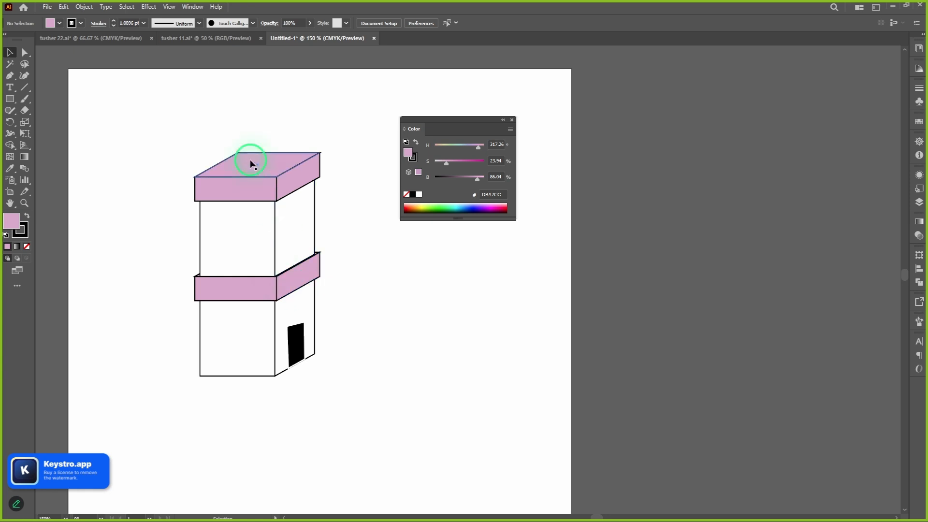
- Fill the upper box's body below the top lid with brown (A67D1E) from the color spectrum
click(240, 345)
click(224, 227)
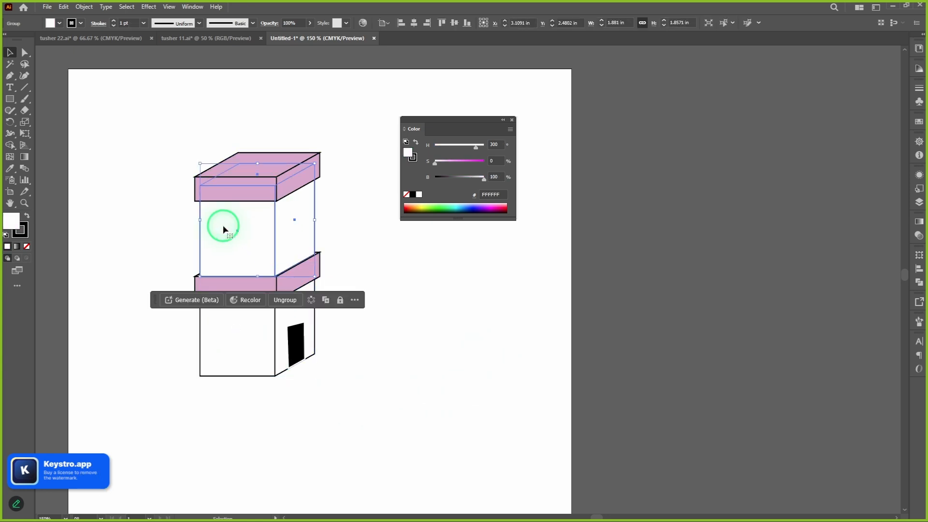
click(486, 196)
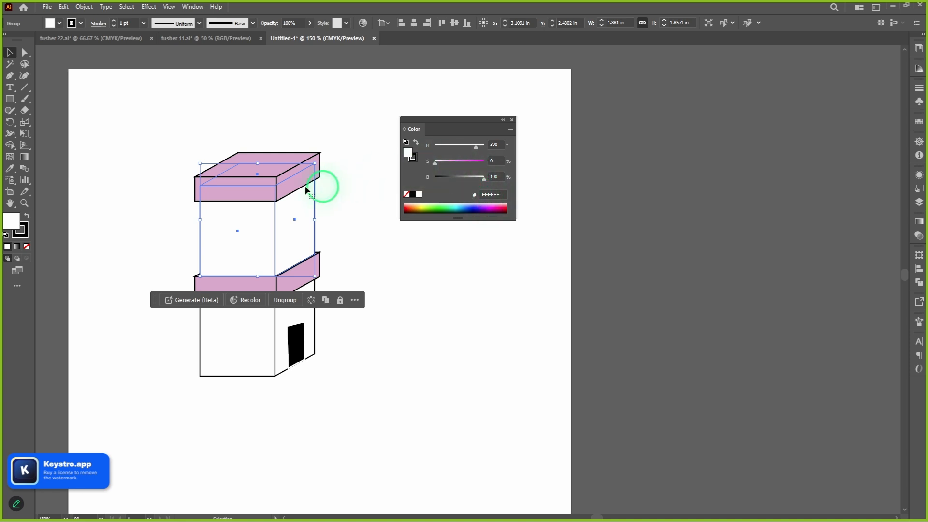
drag(483, 180, 466, 180)
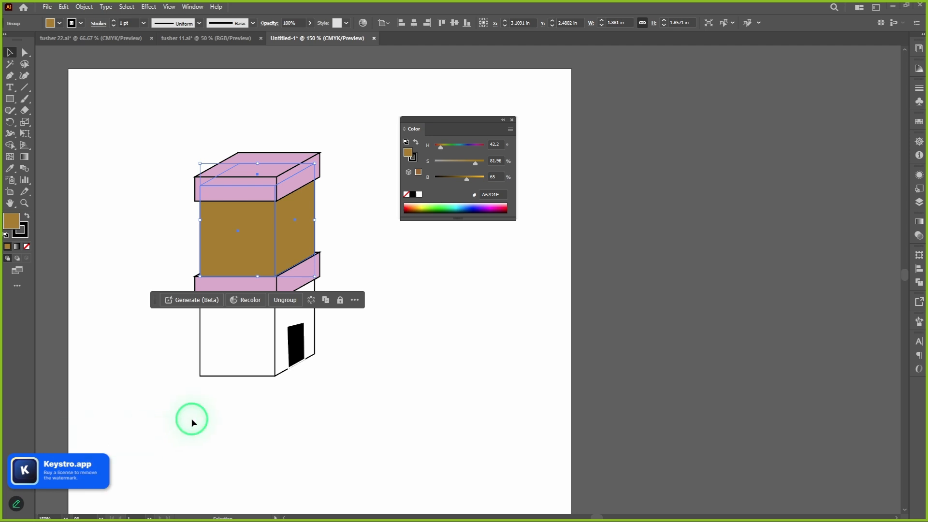
click(361, 241)
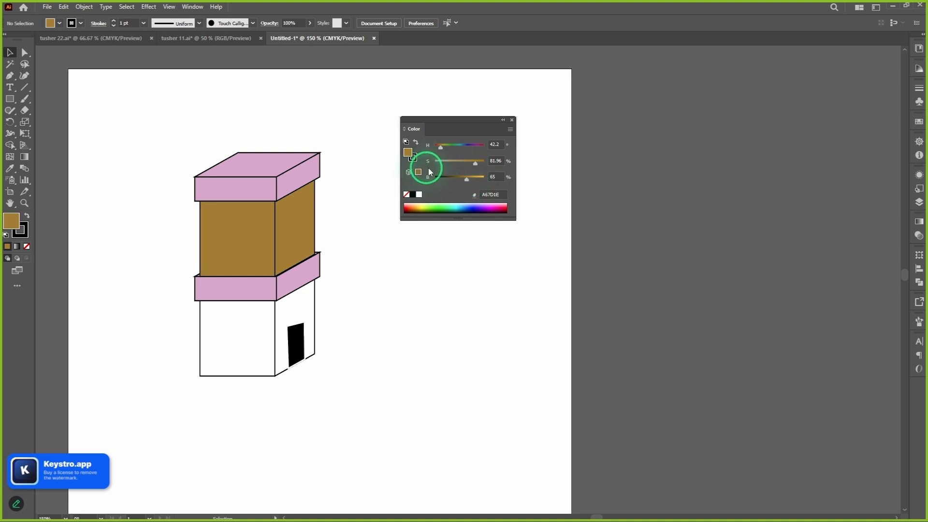
click(510, 131)
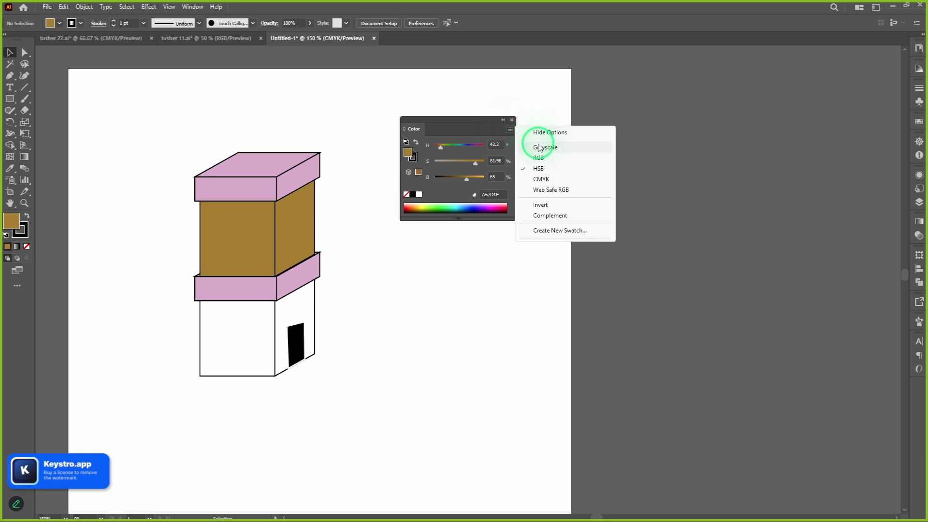
click(453, 124)
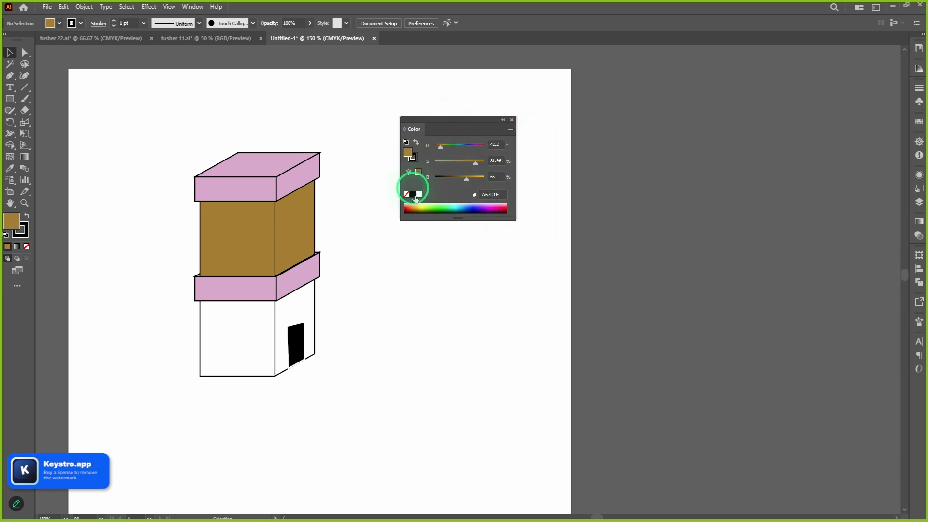
drag(421, 206, 441, 212)
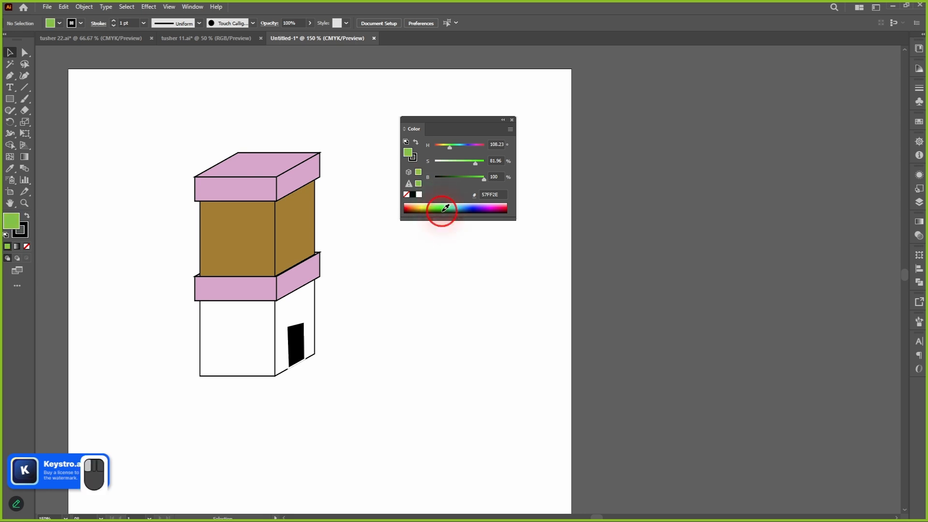
- Refill the upper box's body with light peach (FFCEA2) picked from the color spectrum, and deselect it
key(v)
click(270, 234)
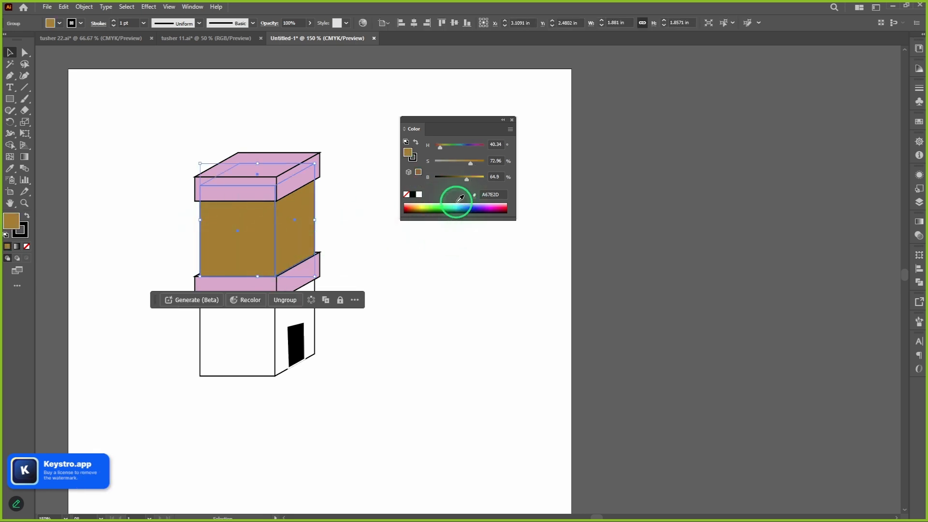
click(470, 206)
click(438, 208)
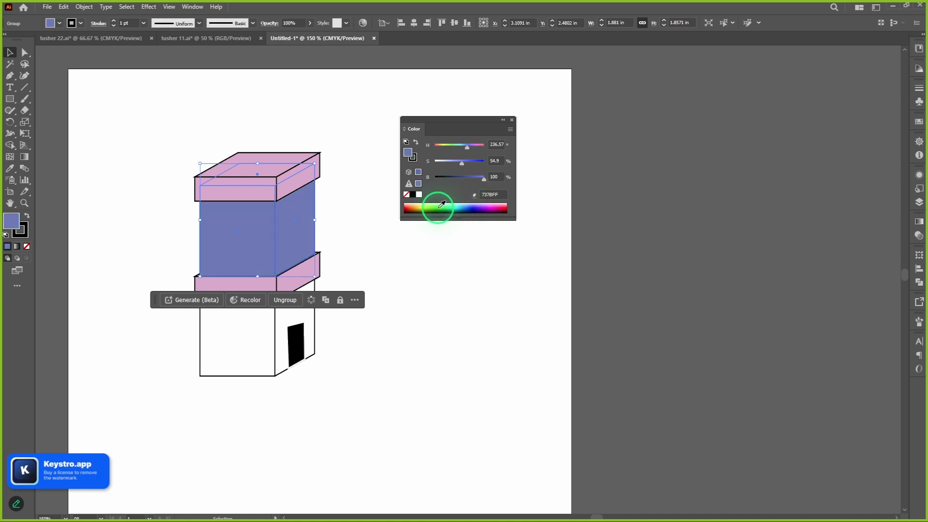
click(408, 204)
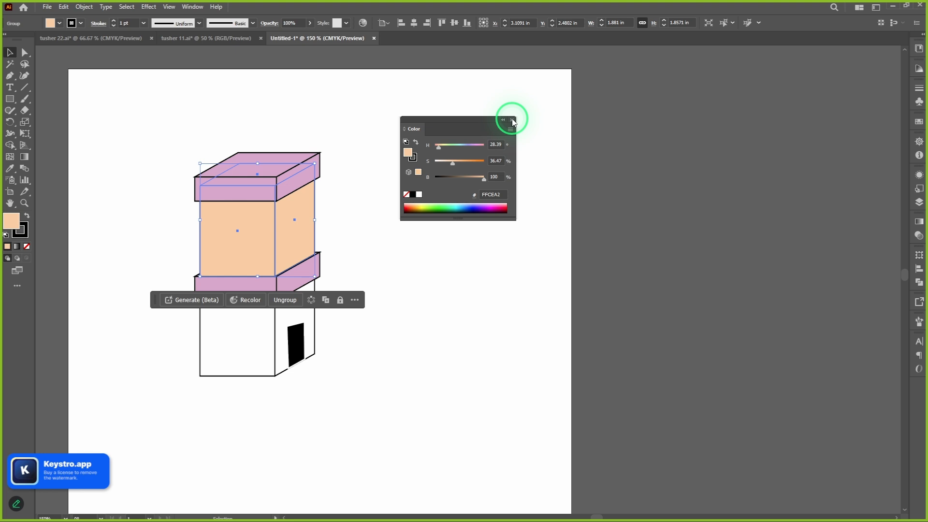
click(367, 109)
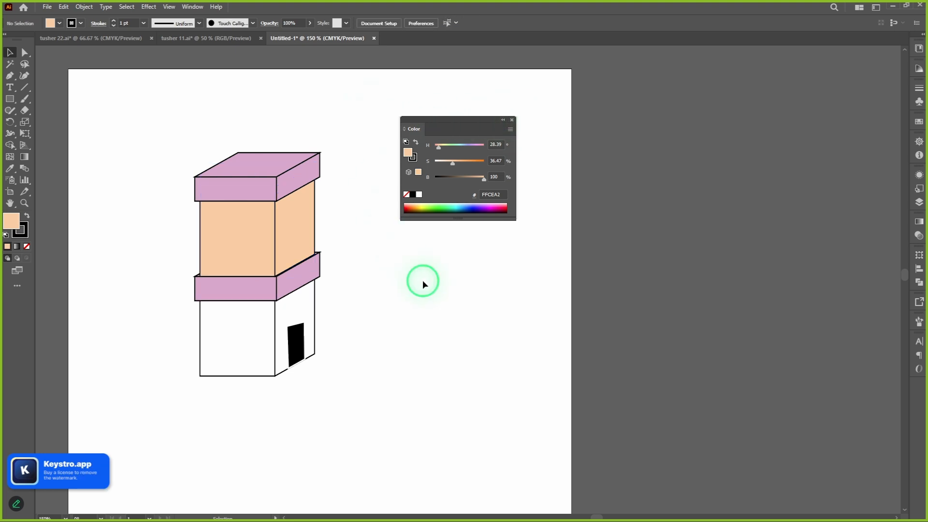
- Copy the upper body's peach fill onto the lower box's body with the Eyedropper tool, and deselect it
mouse_move(422, 280)
mouse_down()
mouse_move(489, 263)
mouse_move(433, 257)
mouse_up()
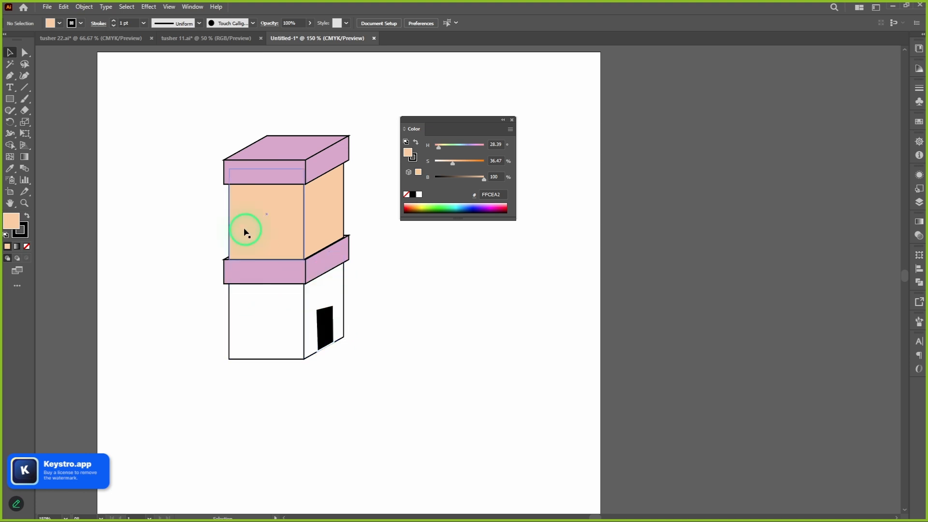
click(282, 317)
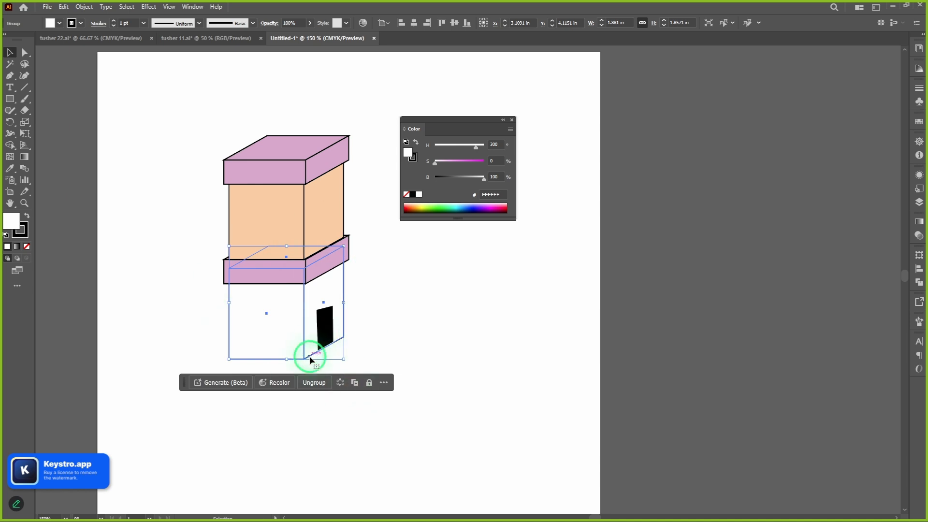
click(9, 168)
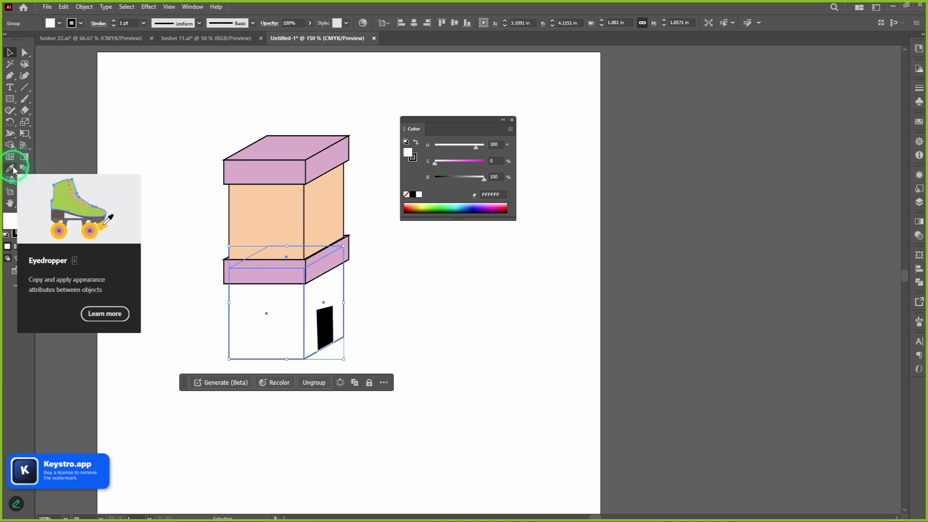
click(10, 169)
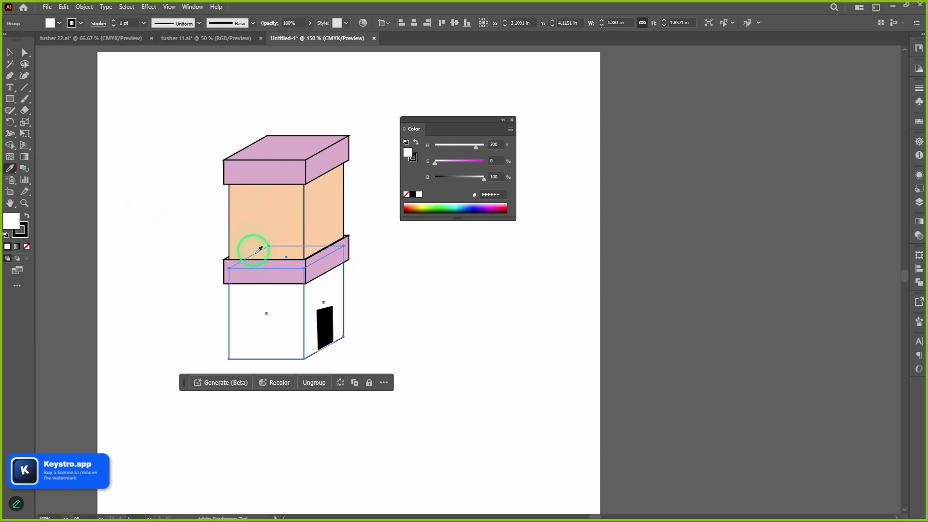
click(265, 224)
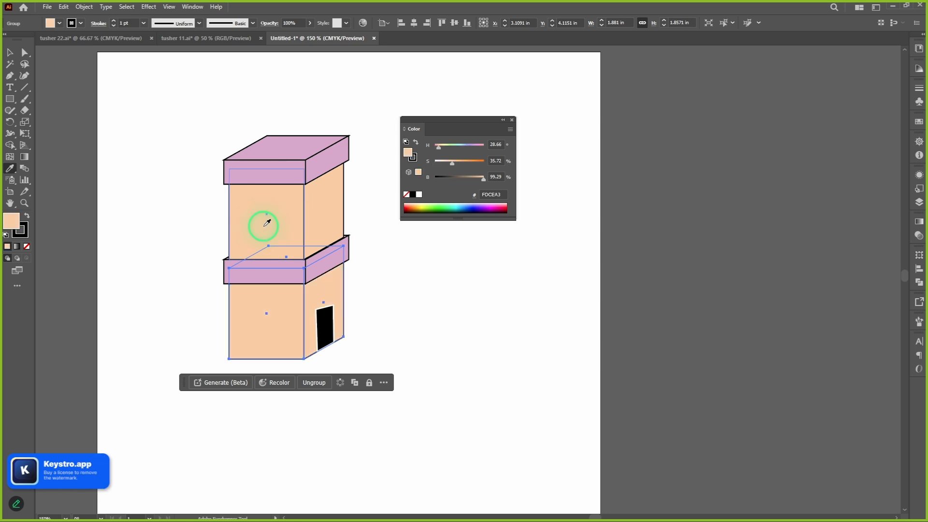
key(v)
click(508, 304)
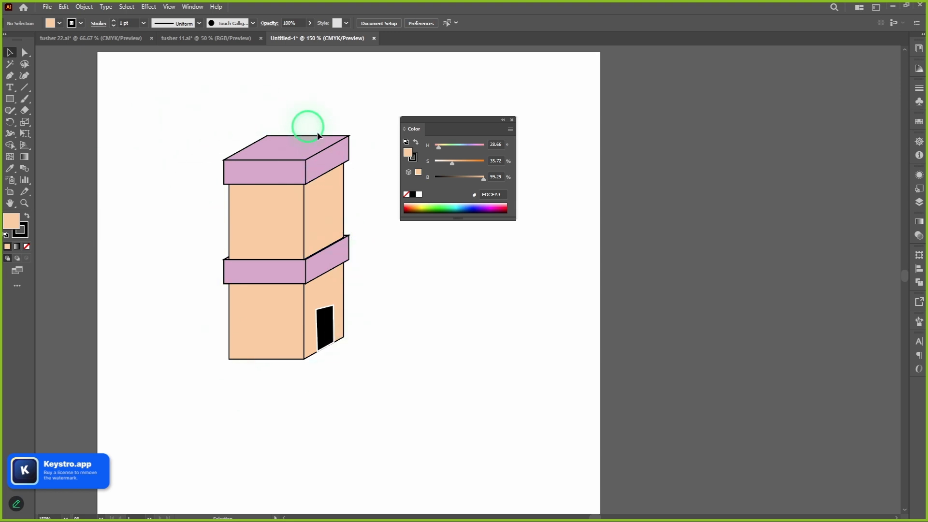
- Move the whole tower off the artboard to its left side, and place the Color panel clear of the artboard
scroll(396, 320, down, 1)
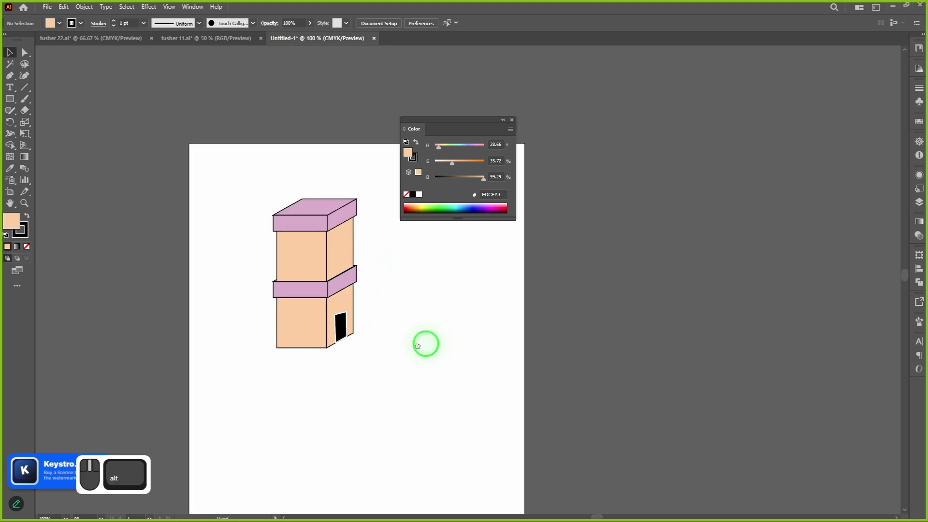
drag(413, 389, 265, 182)
drag(282, 257, 100, 240)
click(302, 276)
drag(335, 284, 310, 224)
drag(464, 121, 607, 128)
- Draw an upright ellipse about 0.75 by 1.34 in on the empty artboard and give it the default white fill and black stroke
drag(13, 100, 45, 123)
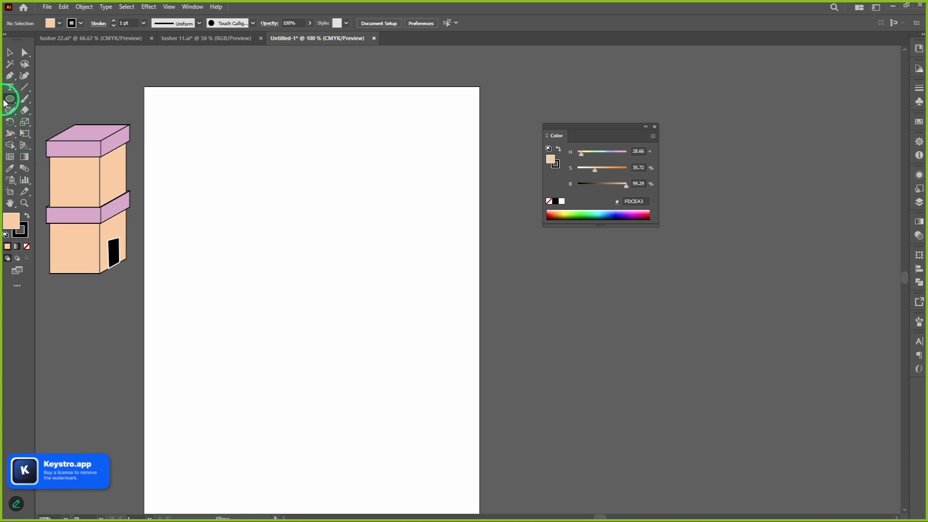
drag(9, 98, 91, 123)
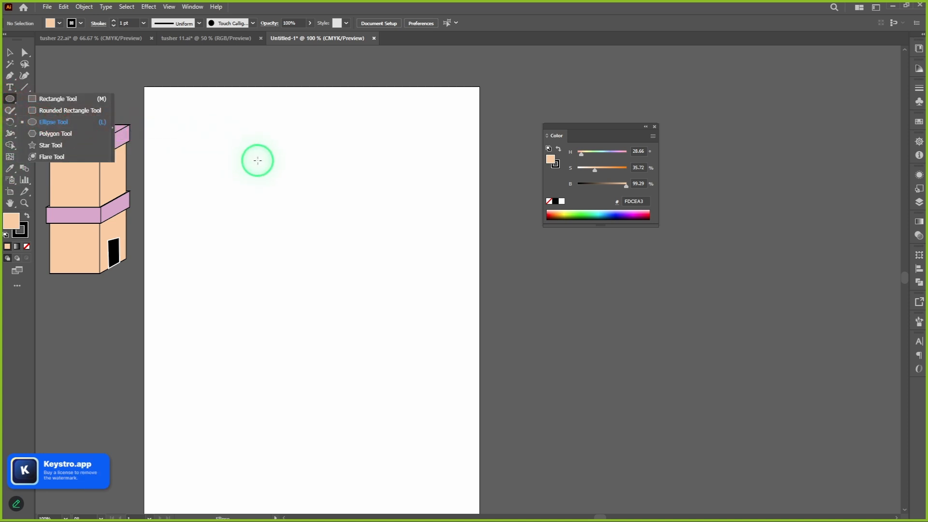
scroll(262, 165, up, 2)
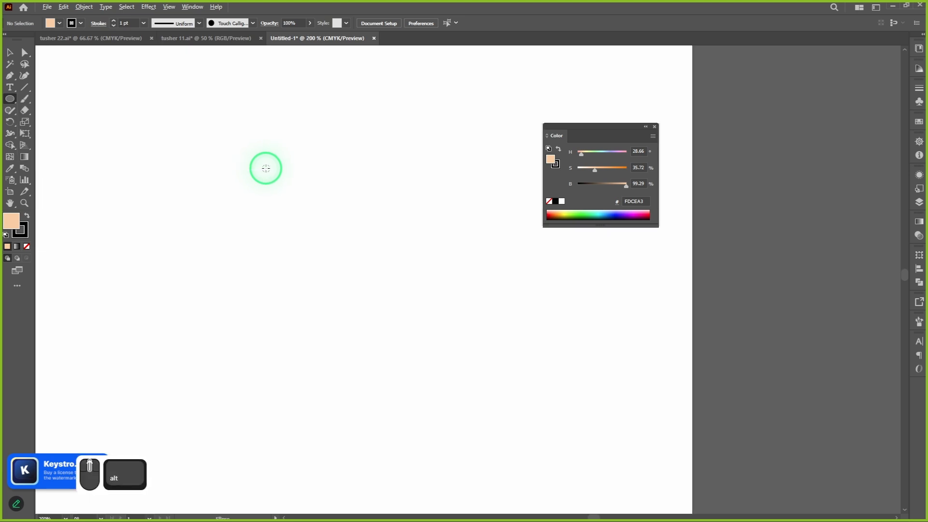
scroll(264, 167, down, 1)
drag(248, 143, 293, 226)
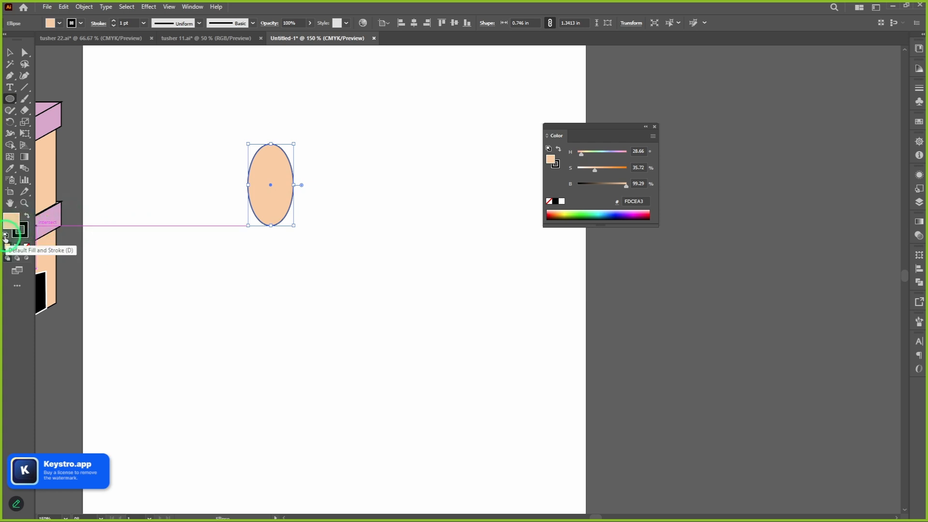
click(5, 238)
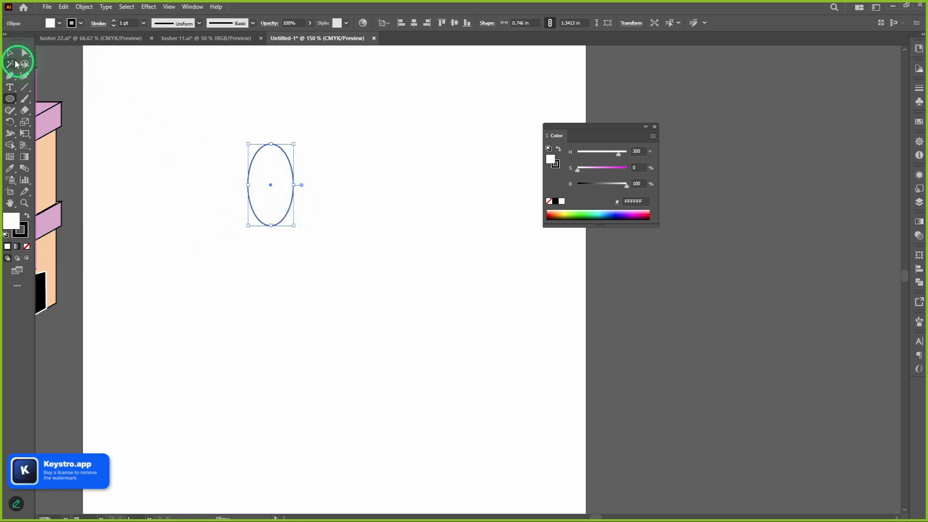
- Move the upright ellipse down and to the right on the artboard, and deselect it
click(10, 54)
click(250, 107)
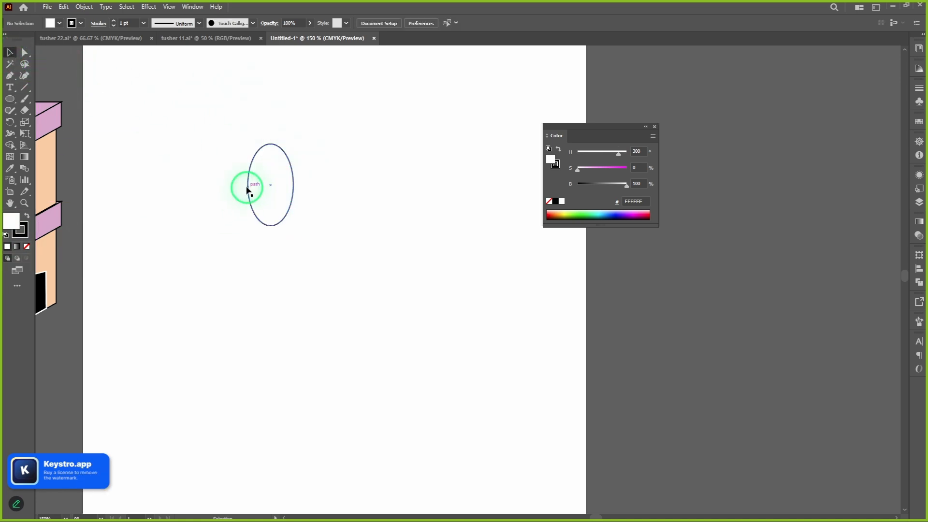
drag(267, 185, 315, 224)
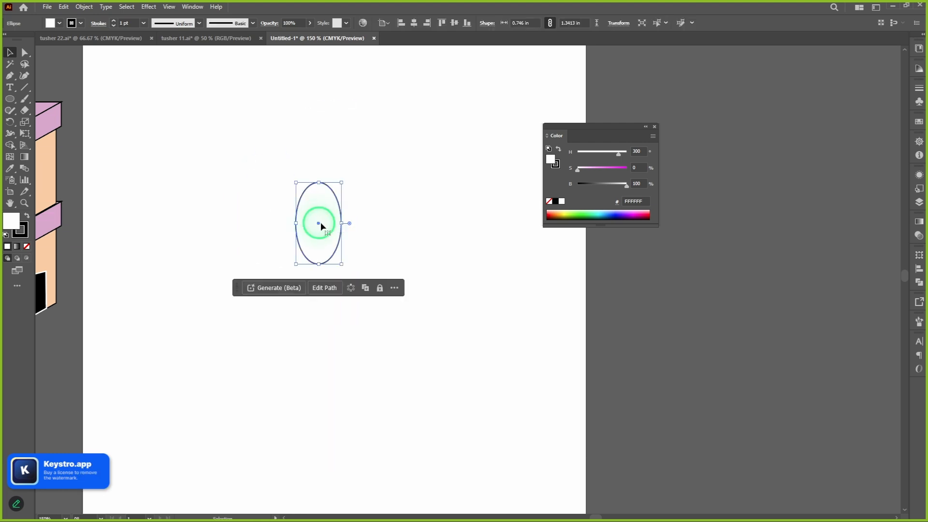
click(369, 214)
- Draw a flat ellipse about 0.08 by 0.02 in just inside the large ellipse's top, center it there, and deselect it
scroll(370, 213, up, 2)
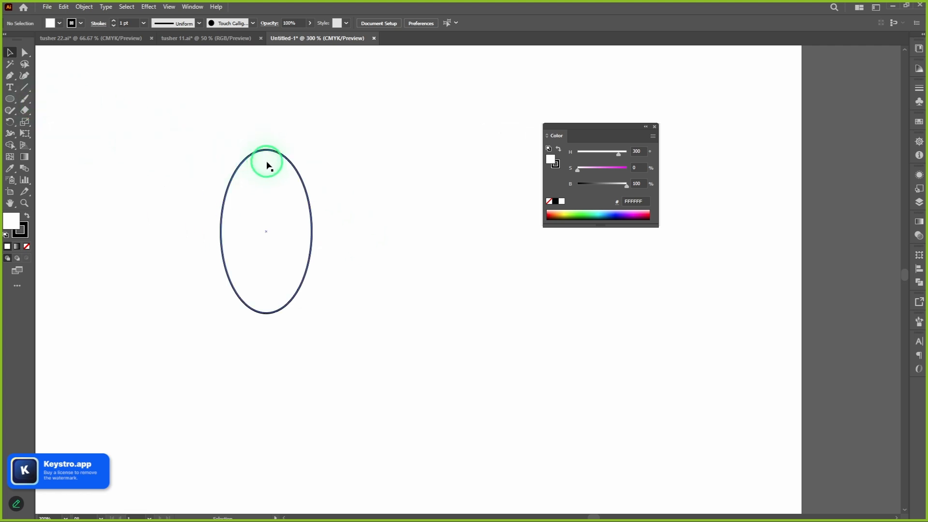
scroll(271, 164, up, 3)
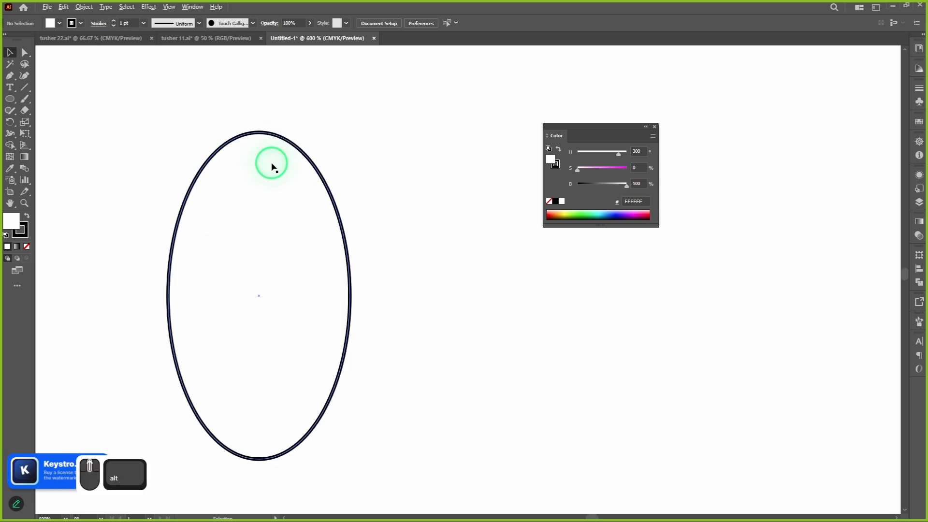
click(250, 140)
drag(250, 141, 256, 142)
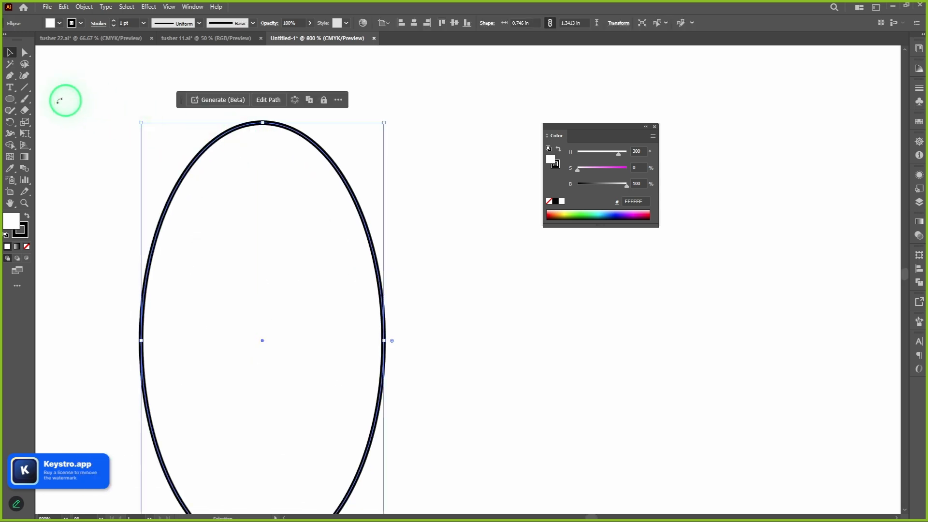
click(11, 99)
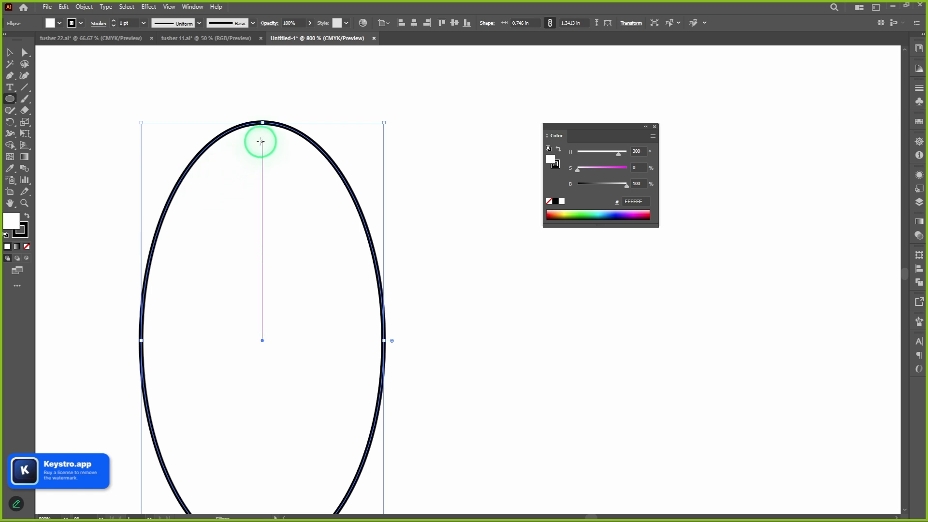
drag(256, 133, 282, 140)
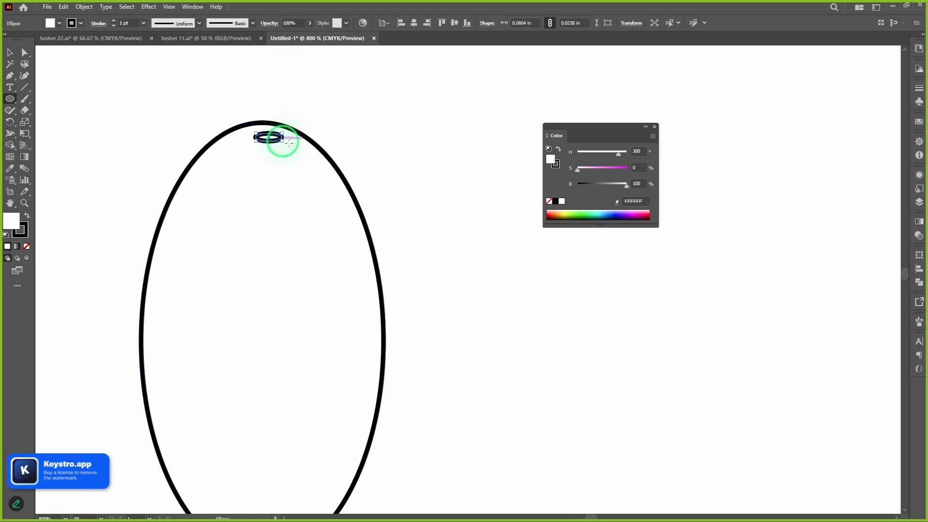
key(v)
click(385, 146)
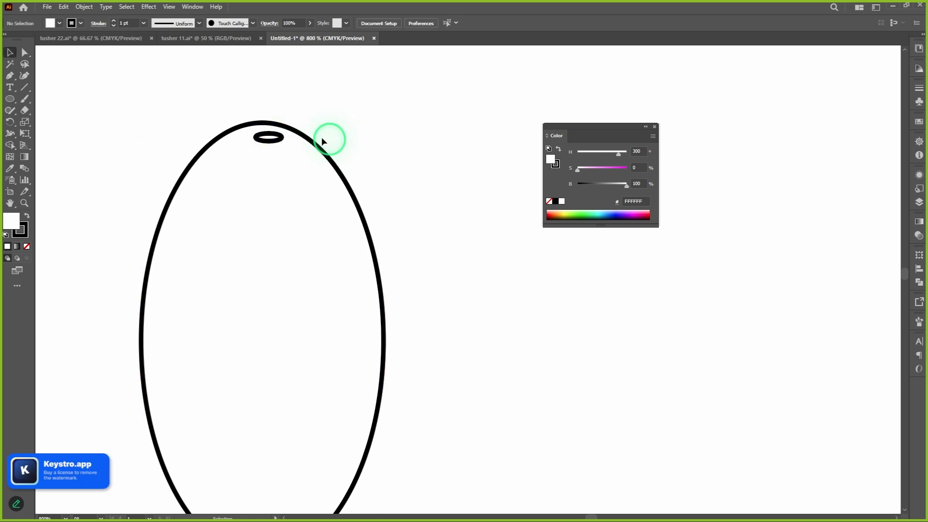
drag(280, 140, 271, 137)
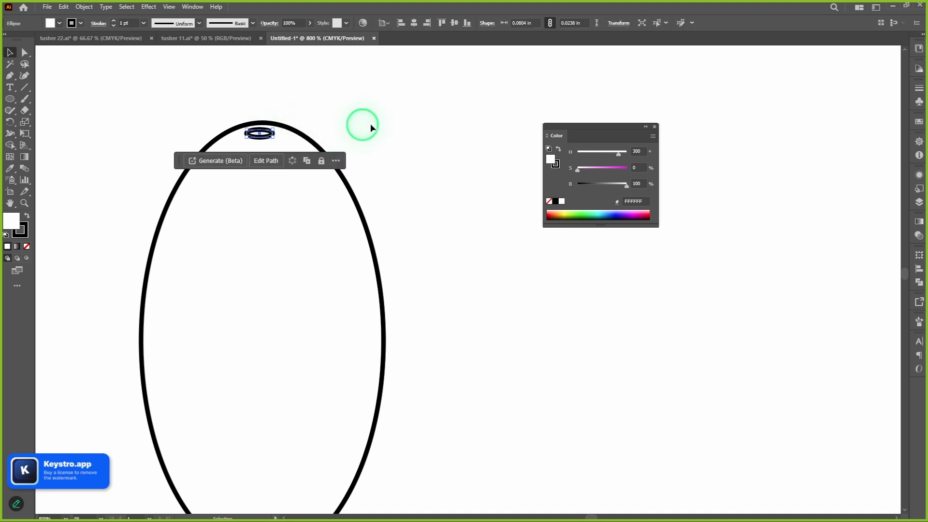
click(381, 131)
- Draw a curved stem with the Arc tool from the small ellipse's center up and to the right, beyond the large ellipse
scroll(391, 147, down, 1)
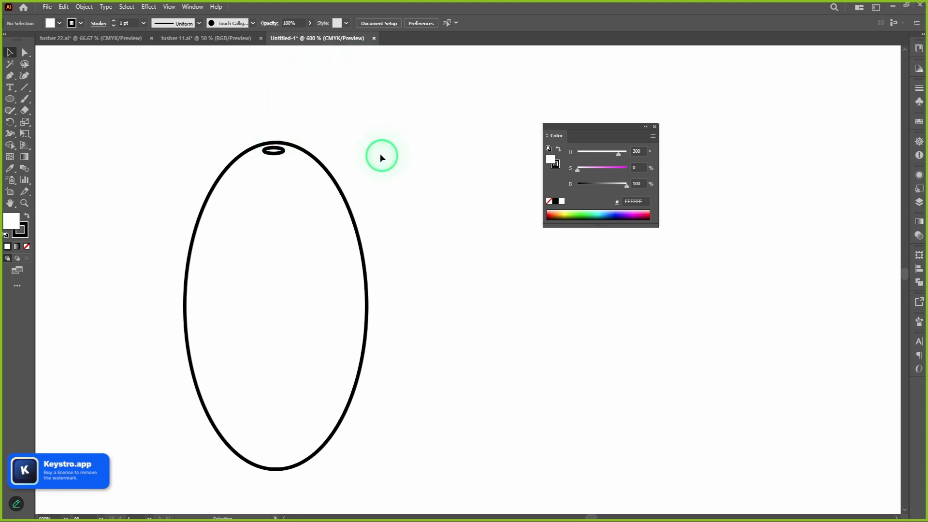
click(24, 90)
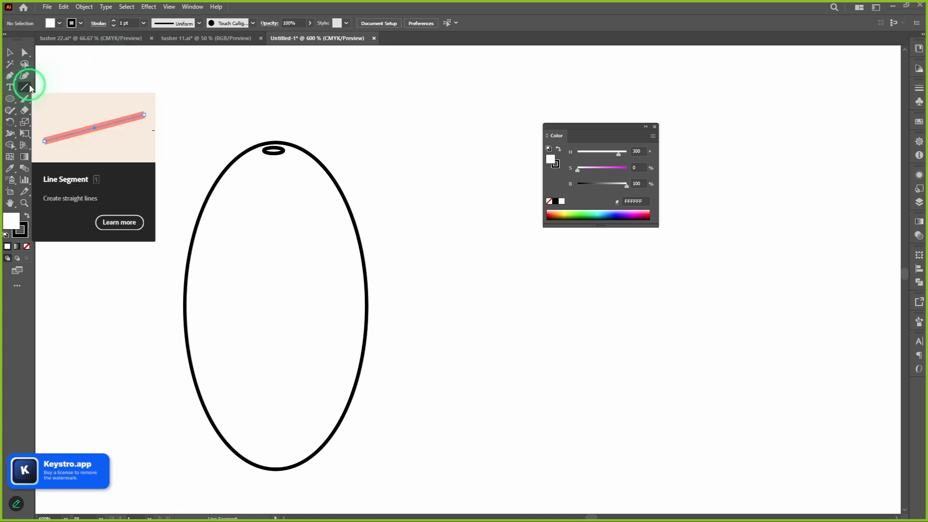
click(26, 90)
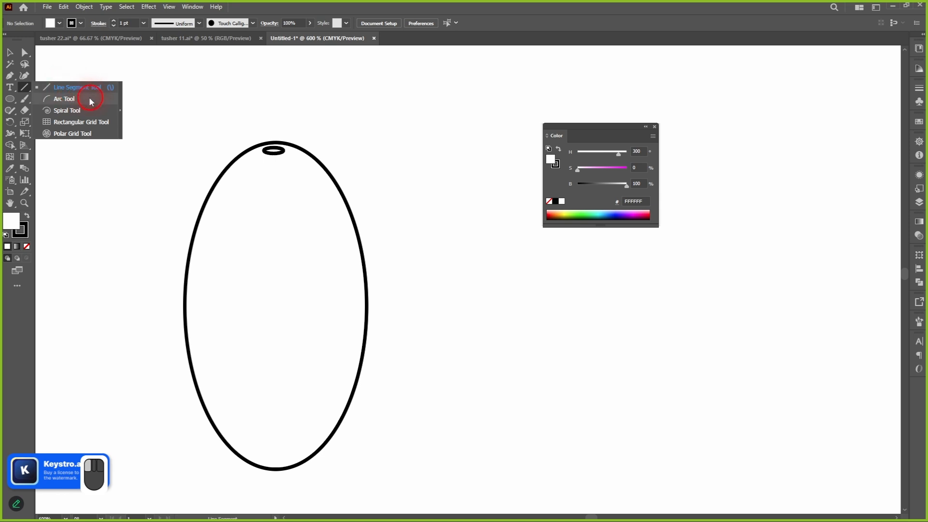
click(65, 100)
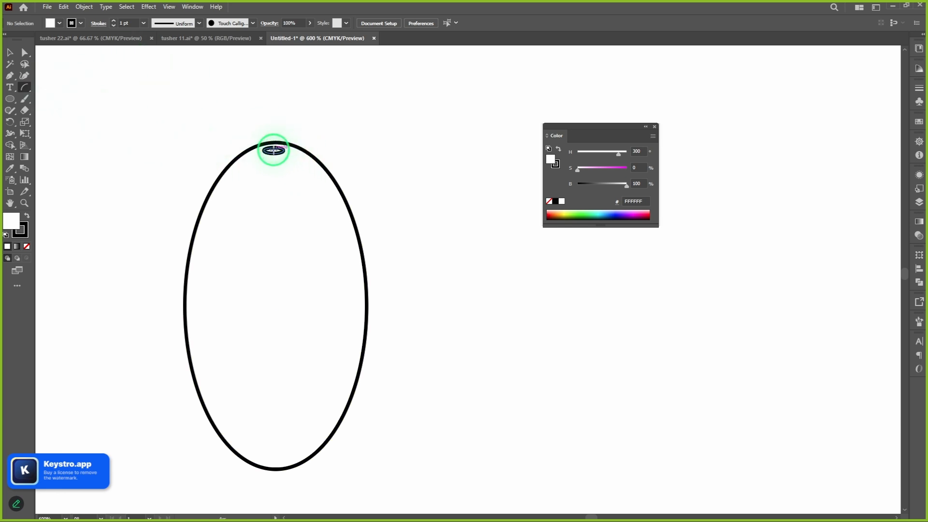
drag(274, 150, 323, 83)
- Draw six practice arcs of varying width and height in the empty area beside the large ellipse
drag(422, 160, 441, 116)
mouse_move(409, 299)
mouse_down()
mouse_move(436, 189)
mouse_move(513, 229)
mouse_move(496, 247)
mouse_move(373, 208)
mouse_move(503, 220)
mouse_move(424, 204)
mouse_up()
drag(491, 263, 521, 203)
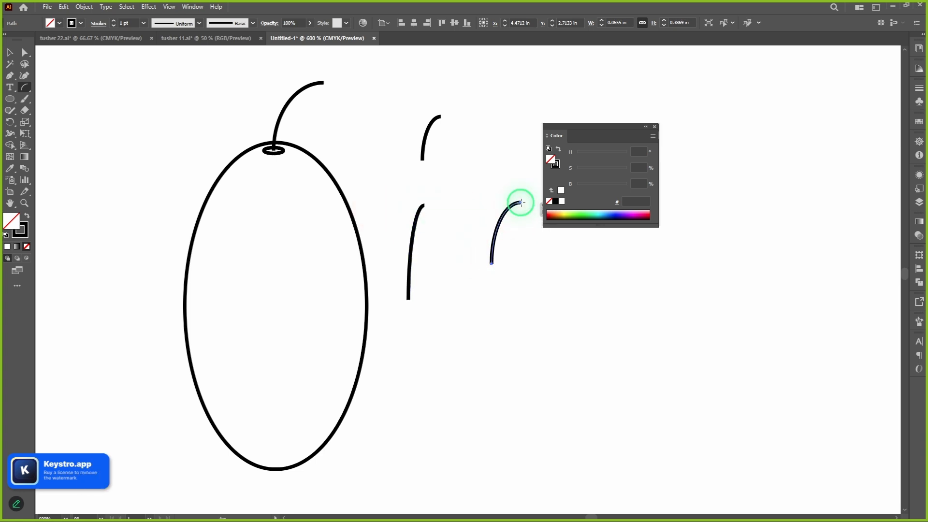
mouse_move(528, 276)
mouse_down()
mouse_move(545, 251)
mouse_move(580, 237)
mouse_up()
mouse_move(578, 333)
mouse_down()
mouse_move(614, 291)
mouse_move(674, 264)
mouse_up()
drag(500, 378, 532, 289)
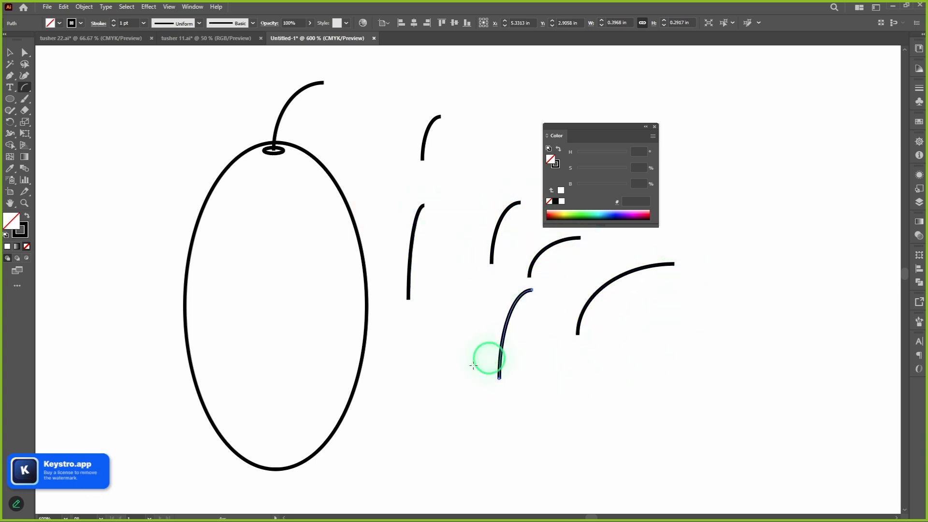
- Undo all six practice arcs beside the large ellipse, keeping only the stem arc
click(440, 375)
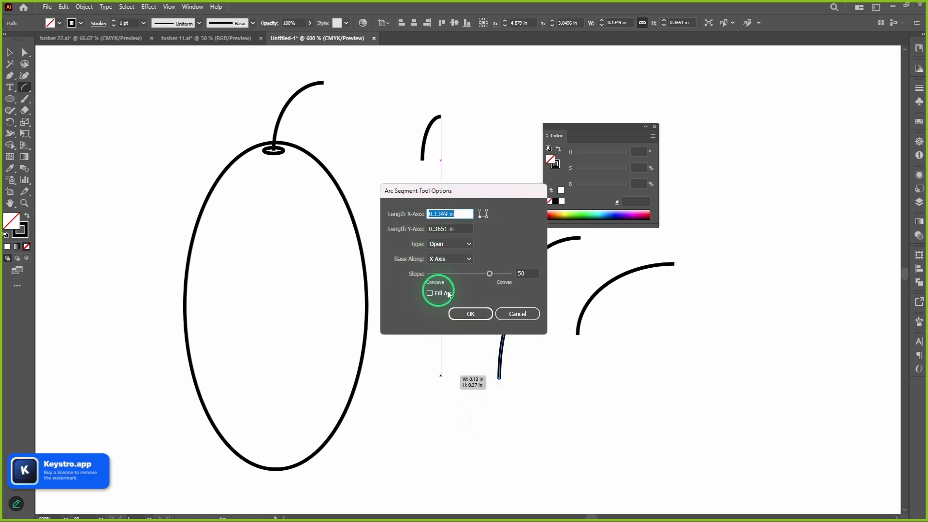
click(518, 314)
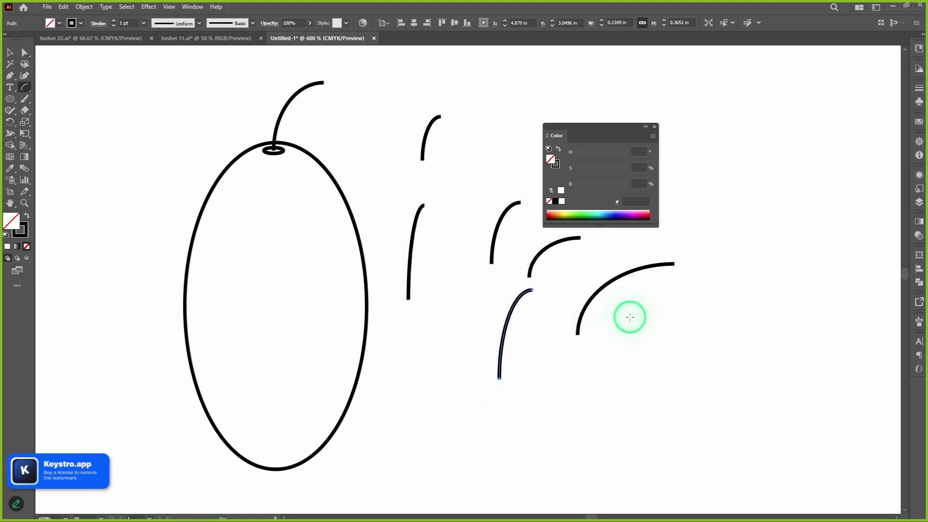
key(ctrl+z)
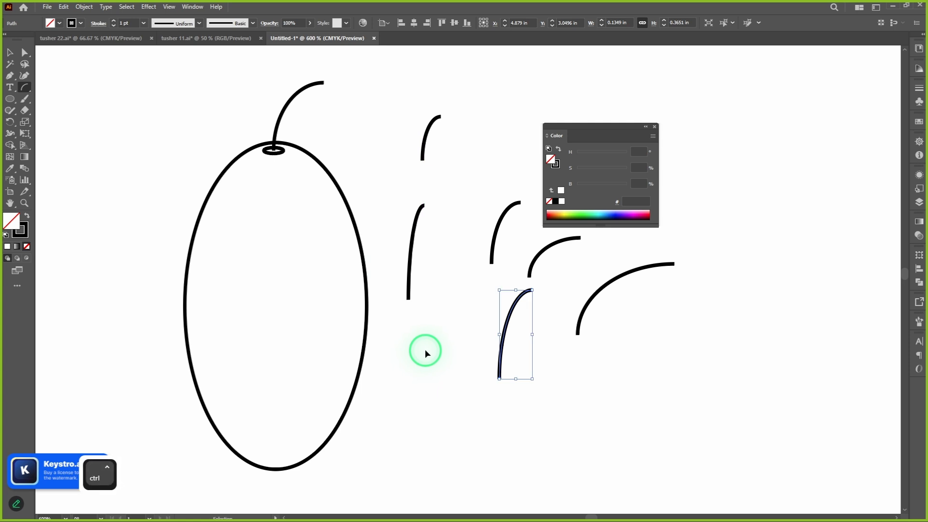
key(ctrl+z)
key(ctrl+z)
key(ctrl+z)
key(ctrl+z)
key(ctrl+z)
key(ctrl+z)
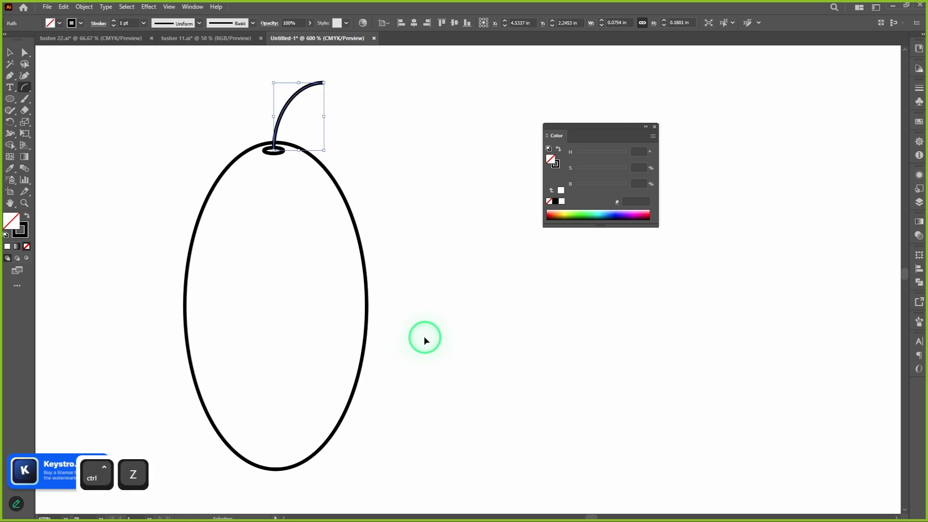
- Shorten the stem to a height of about 0.19 in, narrow it to roughly half its width, and deselect it
key(v)
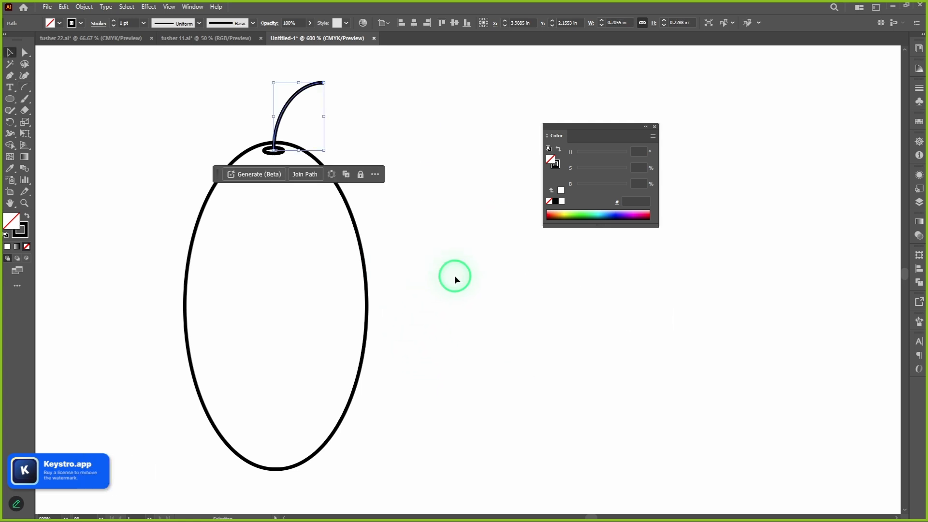
click(455, 278)
scroll(455, 275, down, 3)
scroll(407, 226, up, 5)
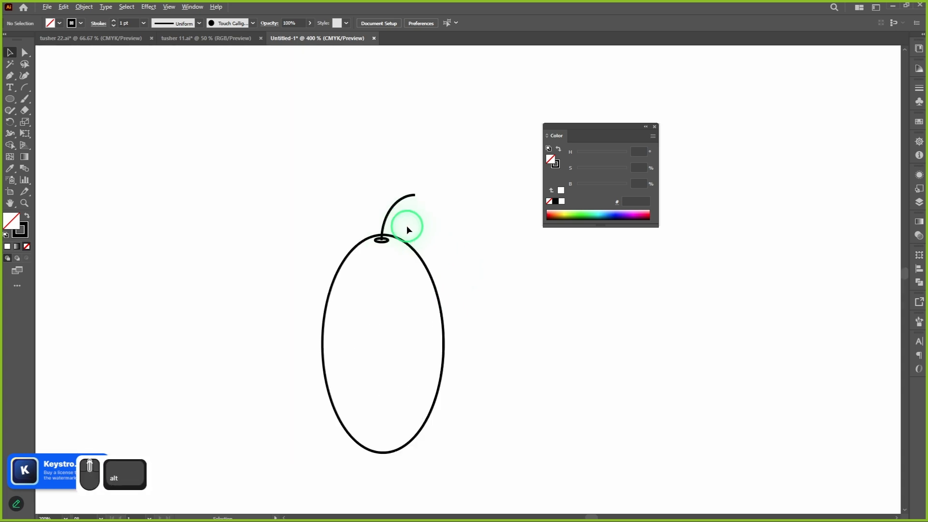
click(381, 180)
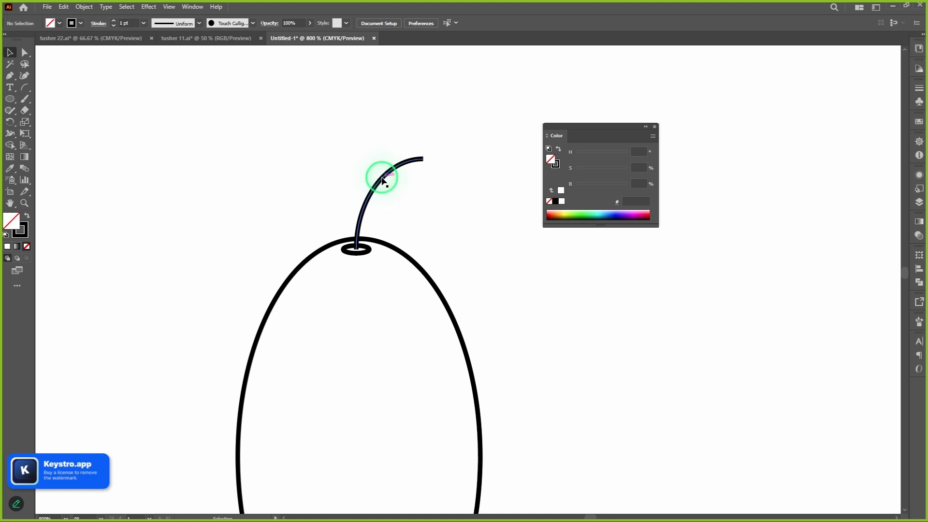
drag(270, 110, 396, 194)
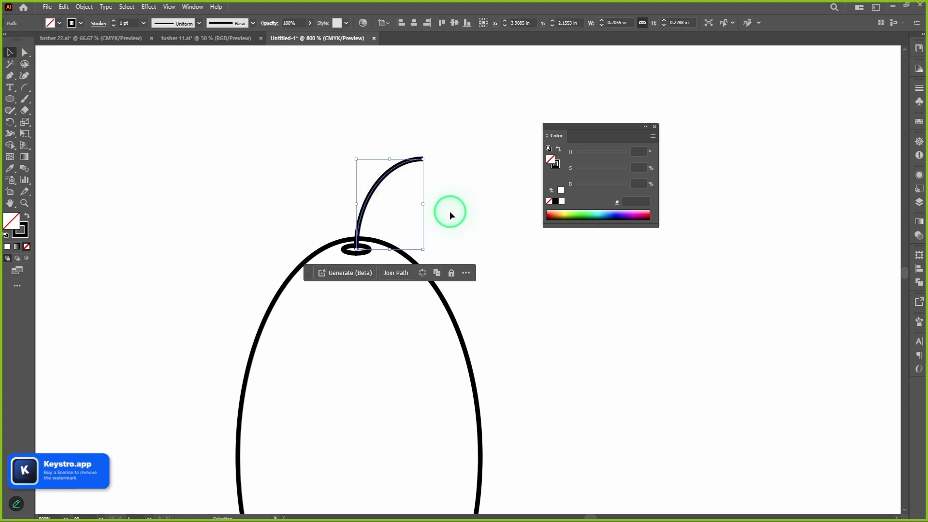
drag(449, 211, 359, 238)
drag(307, 155, 298, 182)
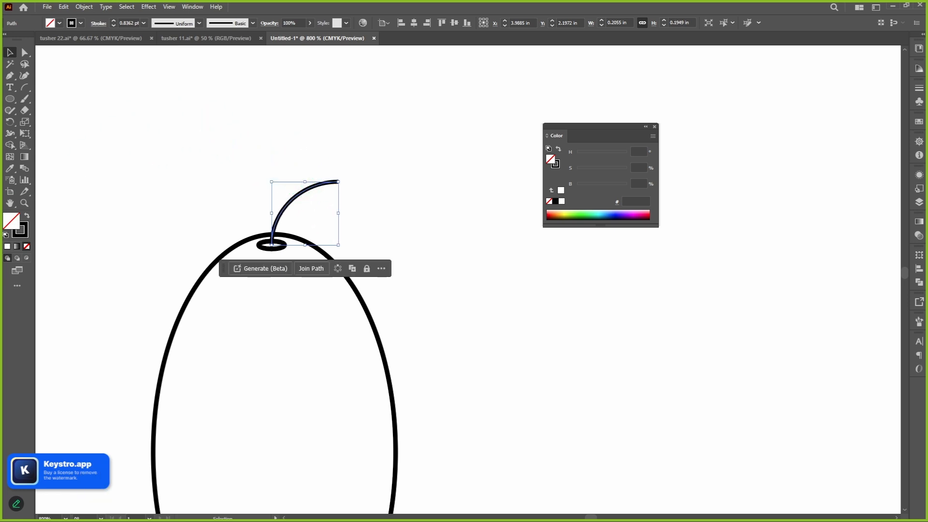
drag(336, 216, 305, 204)
click(333, 208)
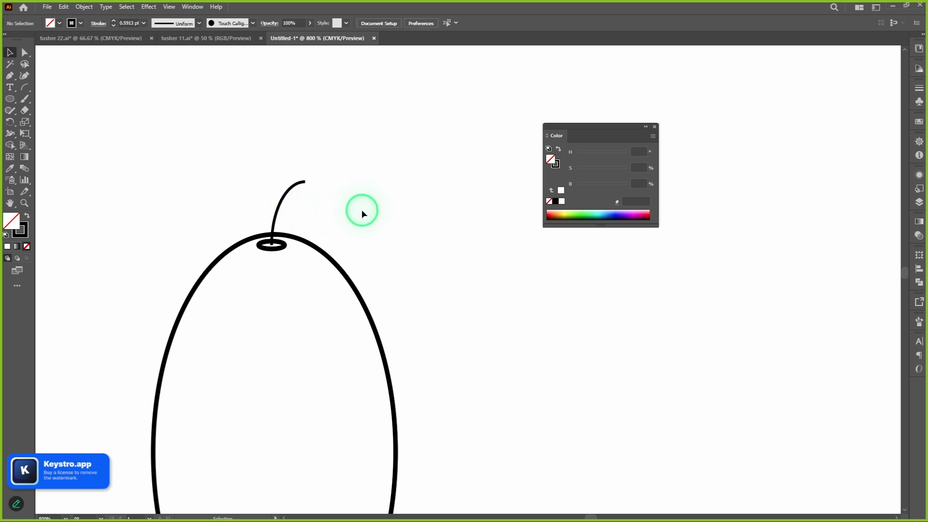
- Group the large ellipse, small flat ellipse and stem into one object, and deselect it
scroll(372, 205, down, 5)
scroll(376, 218, up, 2)
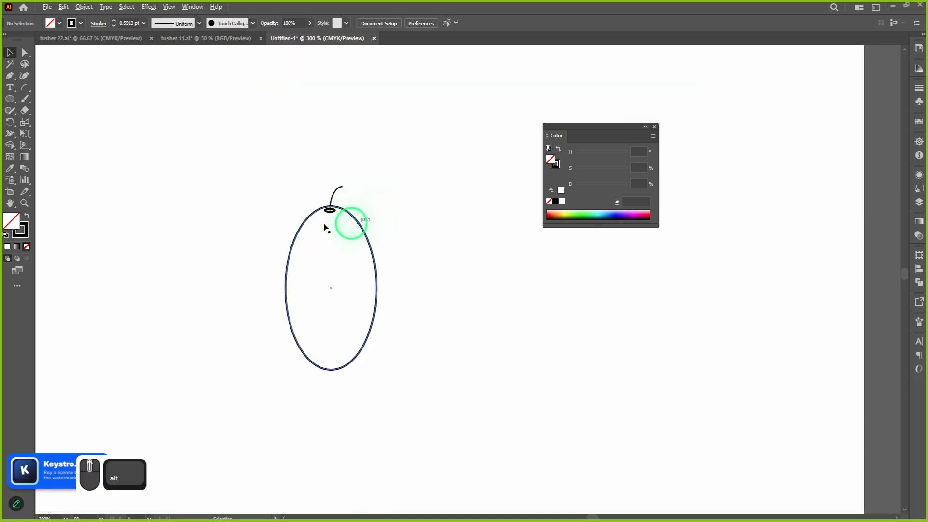
drag(232, 140, 527, 405)
click(363, 393)
click(512, 319)
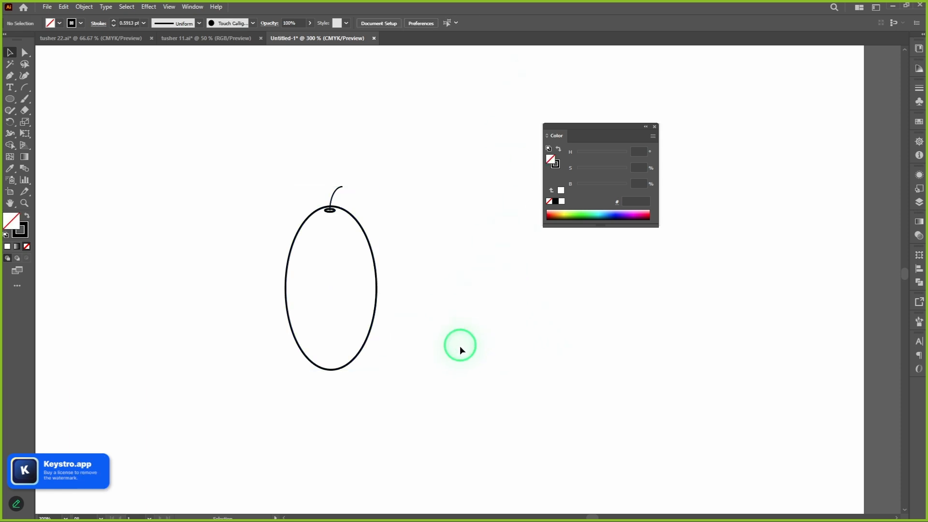
scroll(460, 346, down, 4)
drag(450, 342, 432, 327)
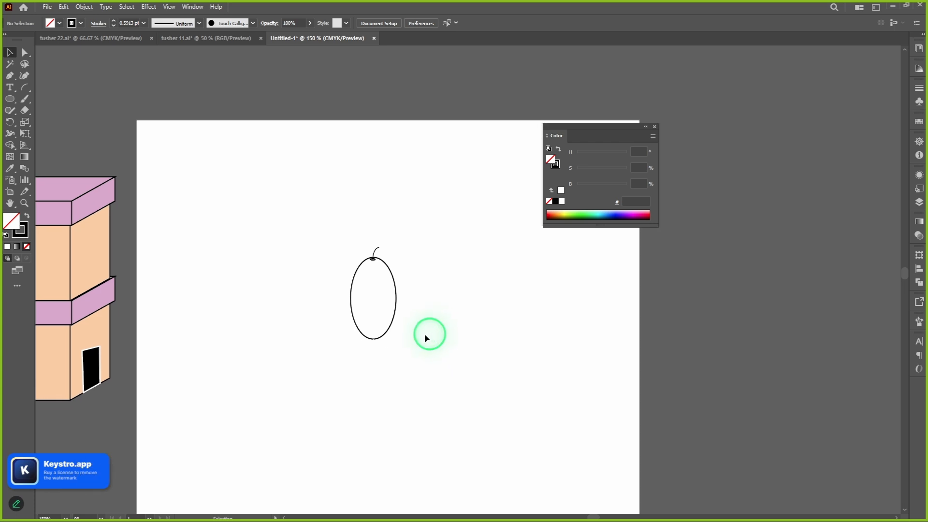
- Duplicate the grouped oval to the right, overlap the copy on the original's right half, and tilt it slightly clockwise
drag(372, 304, 426, 292)
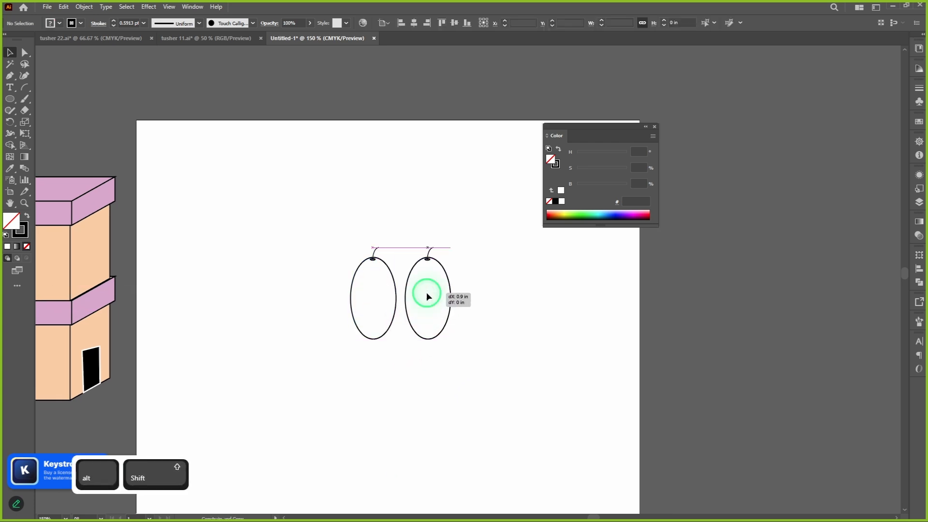
click(486, 294)
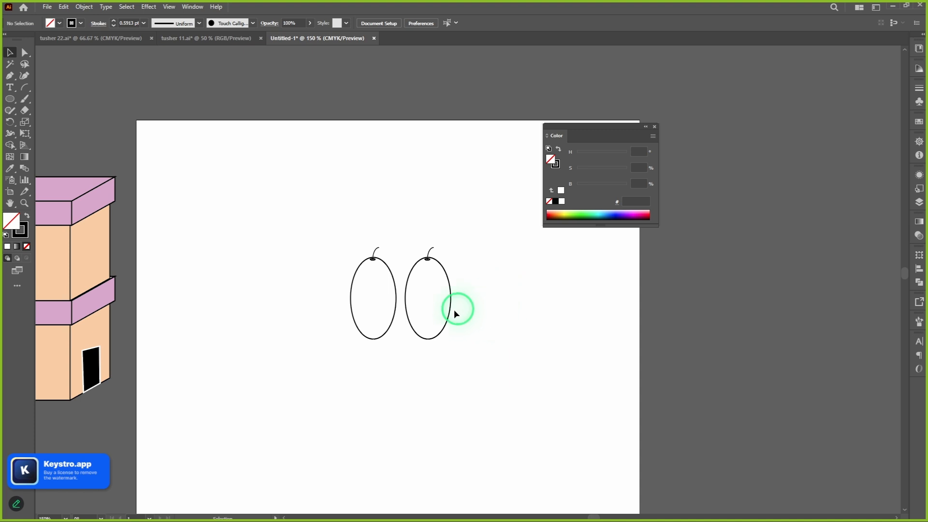
drag(428, 303, 394, 301)
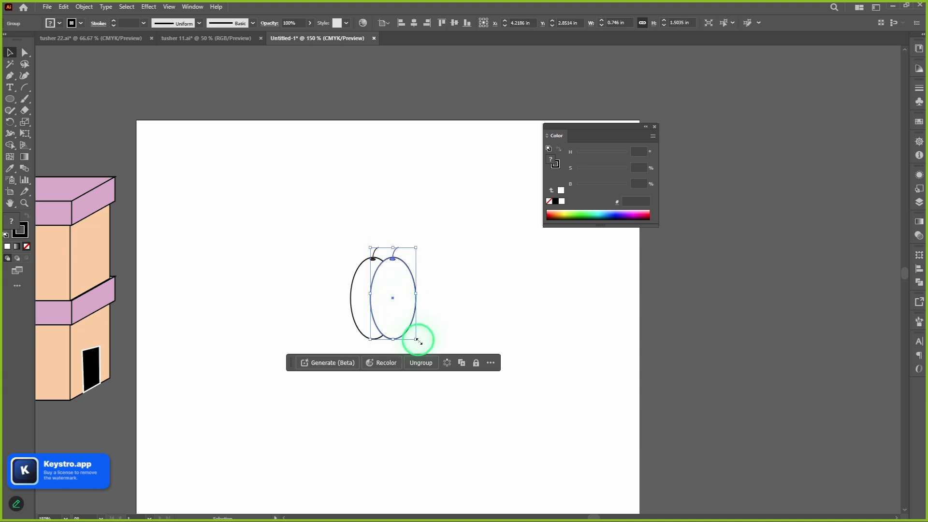
drag(418, 343, 408, 345)
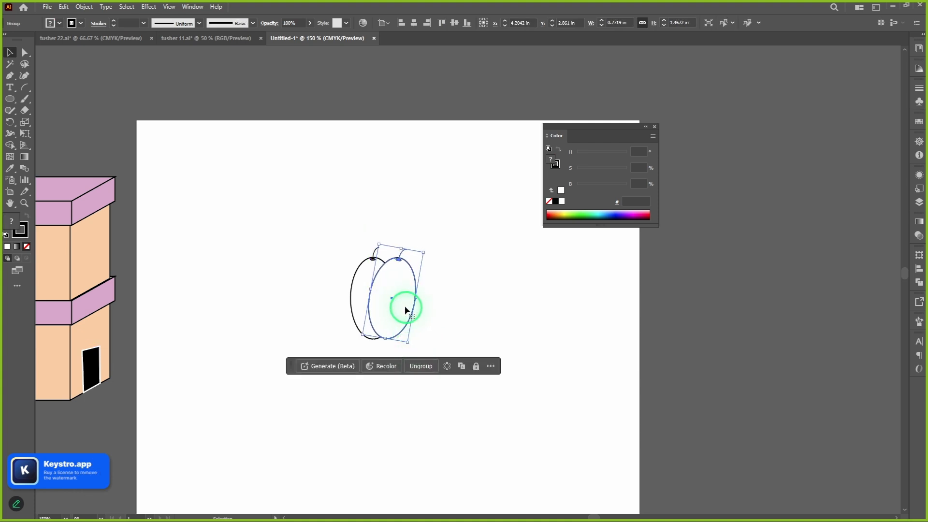
- Duplicate the tilted oval to the left of the original, rotate this copy counterclockwise to nearly upright, and overlap it on the original's left side
drag(393, 300, 336, 297)
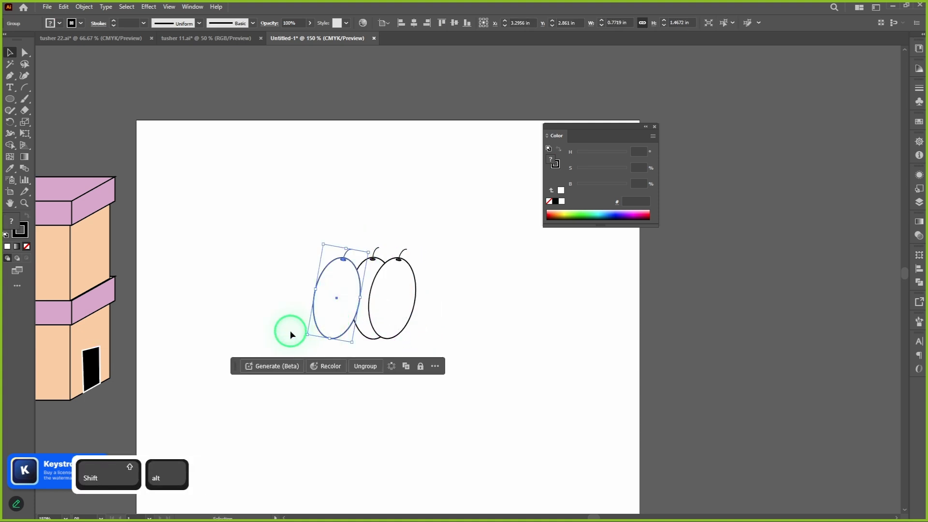
scroll(300, 334, up, 8)
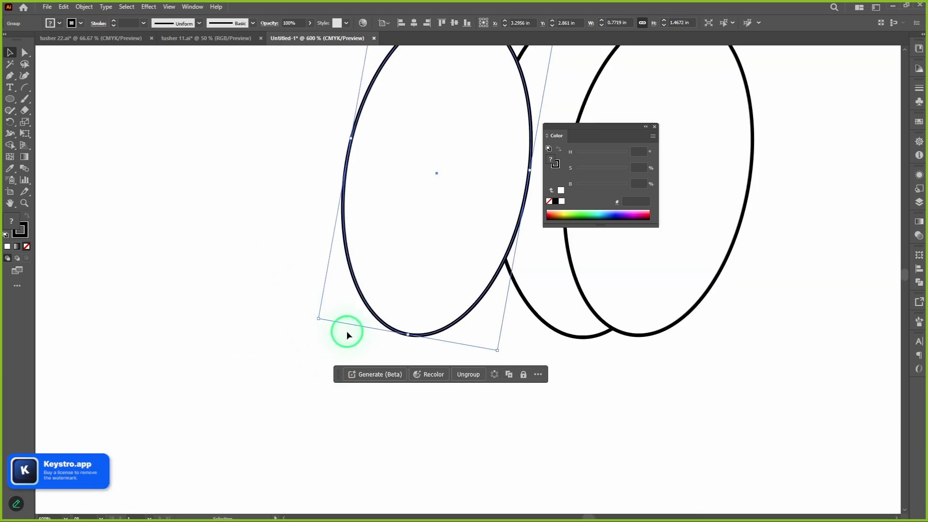
scroll(347, 332, down, 6)
click(332, 327)
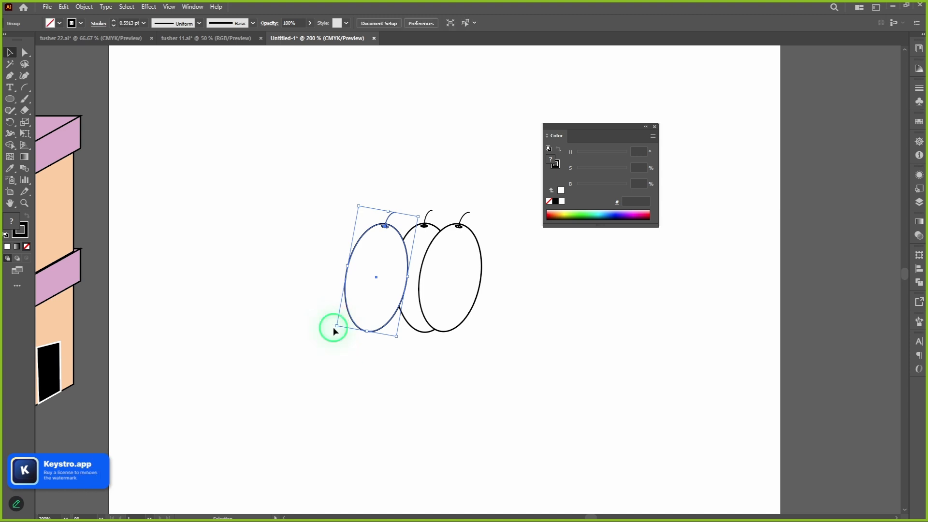
click(368, 297)
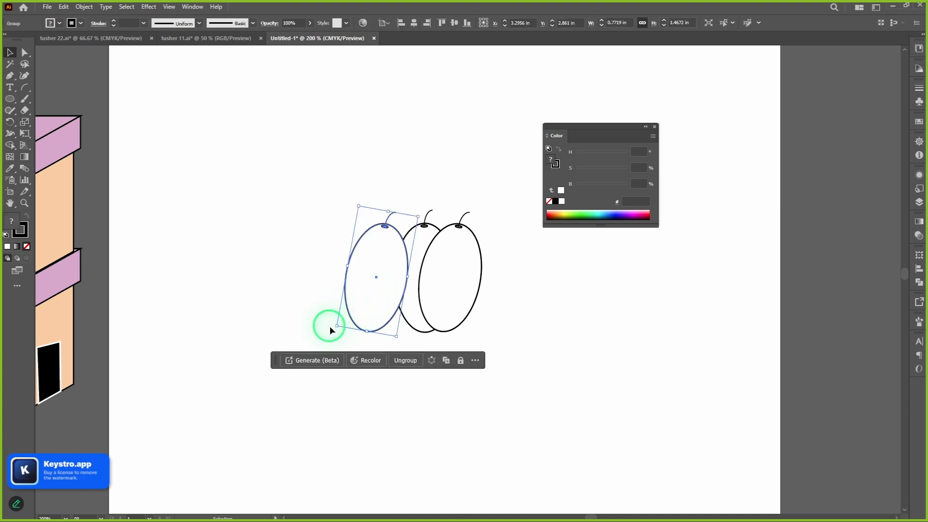
mouse_move(334, 326)
mouse_down()
mouse_move(354, 342)
mouse_move(348, 331)
mouse_up()
drag(381, 278, 387, 288)
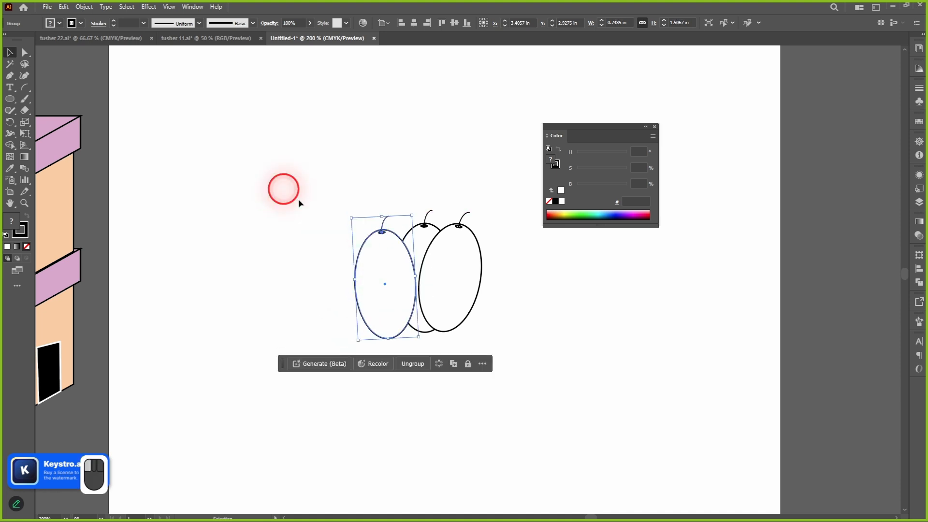
- Duplicate all three ovals, rotate the copies slightly, and place them as a front row below and left of the originals
drag(284, 188, 484, 321)
shift+click(441, 292)
shift+click(492, 303)
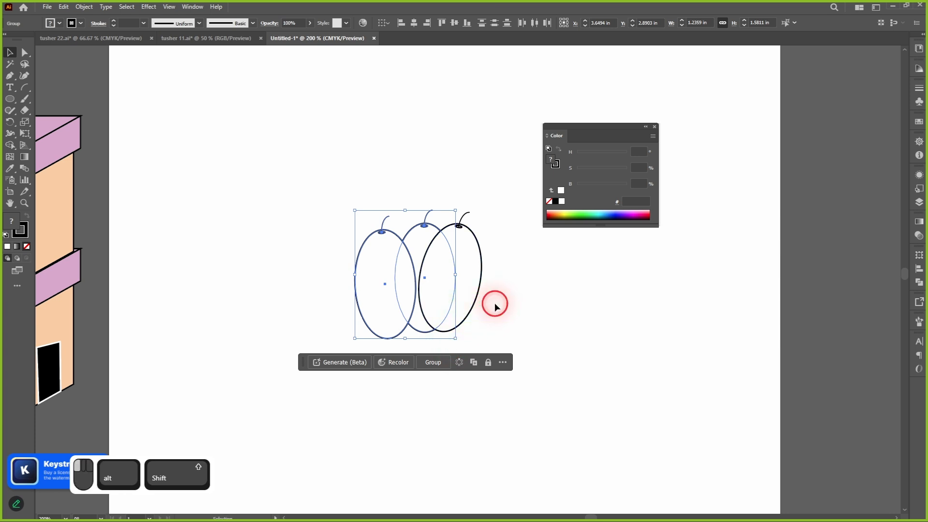
drag(394, 285, 522, 308)
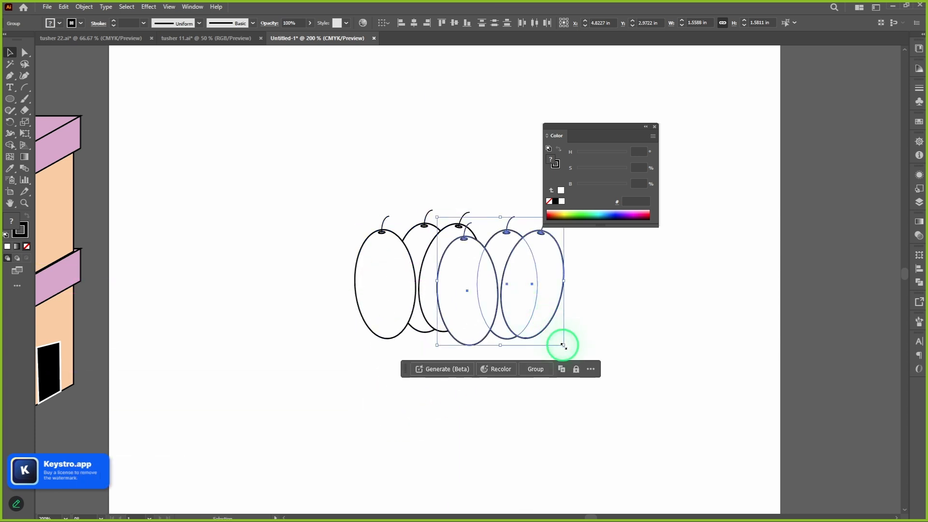
drag(564, 349, 576, 330)
drag(511, 291, 393, 325)
drag(454, 389, 429, 389)
- Duplicate the front row's rightmost oval a little further right as a fourth oval, and deselect it
click(430, 339)
drag(430, 338, 465, 338)
key(ctrl)
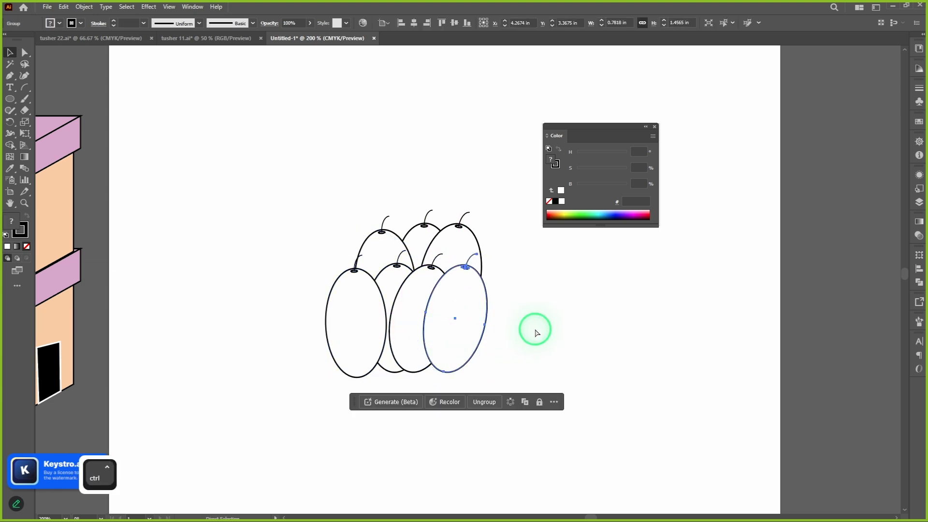
ctrl+click(536, 330)
- Move the whole cluster of ovals off the artboard to just below the tower of boxes
scroll(547, 329, down, 2)
drag(547, 330, 511, 326)
drag(539, 383, 224, 440)
click(440, 375)
drag(462, 379, 352, 257)
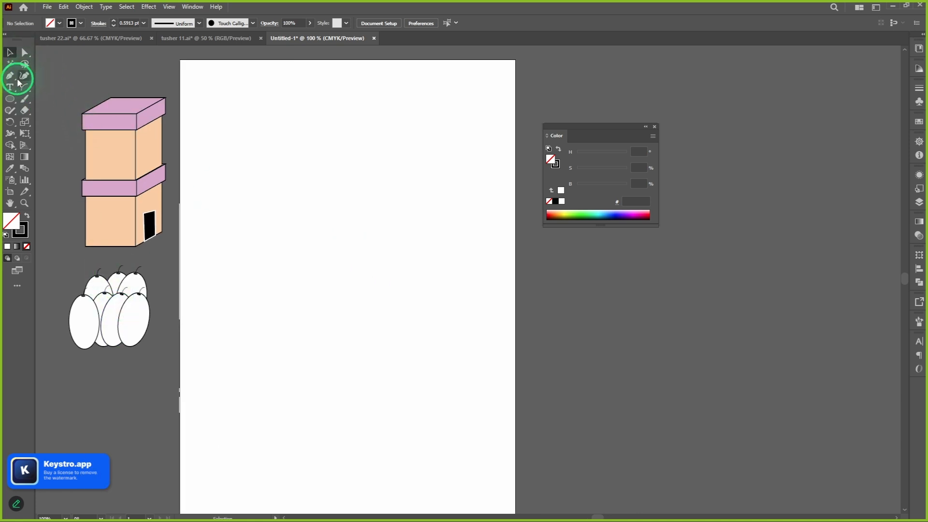
- Draw a tall rectangle about 0.86 by 6.07 in and a wide rectangle about 4.5 by 3.87 in beside it, then deselect
click(11, 100)
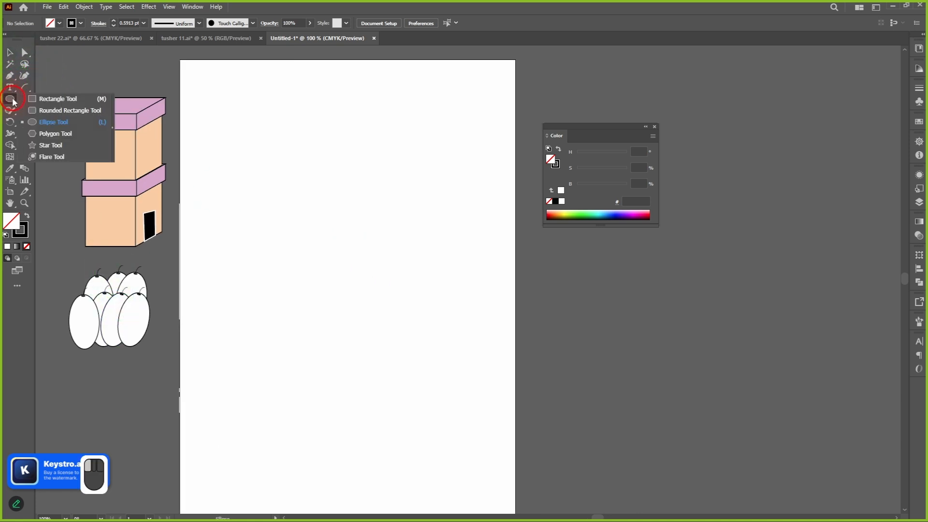
click(54, 105)
drag(282, 114, 317, 360)
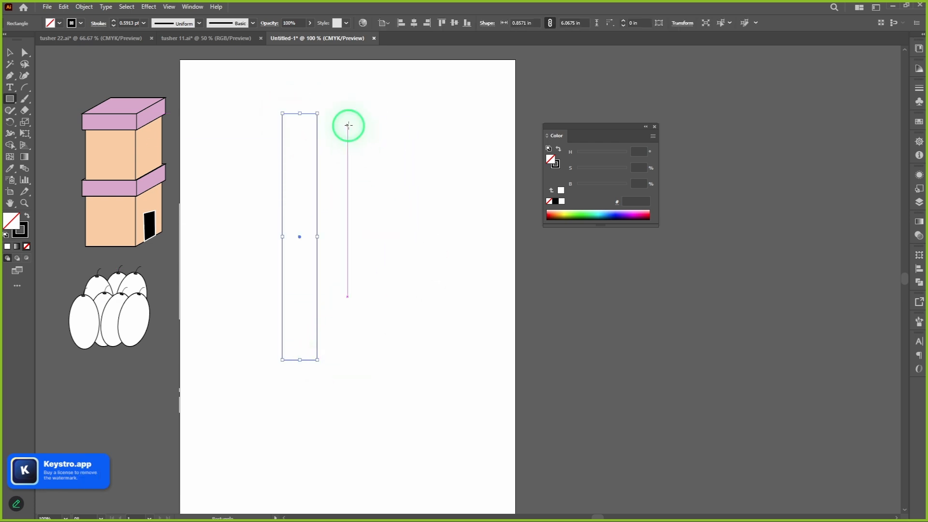
drag(321, 167, 504, 323)
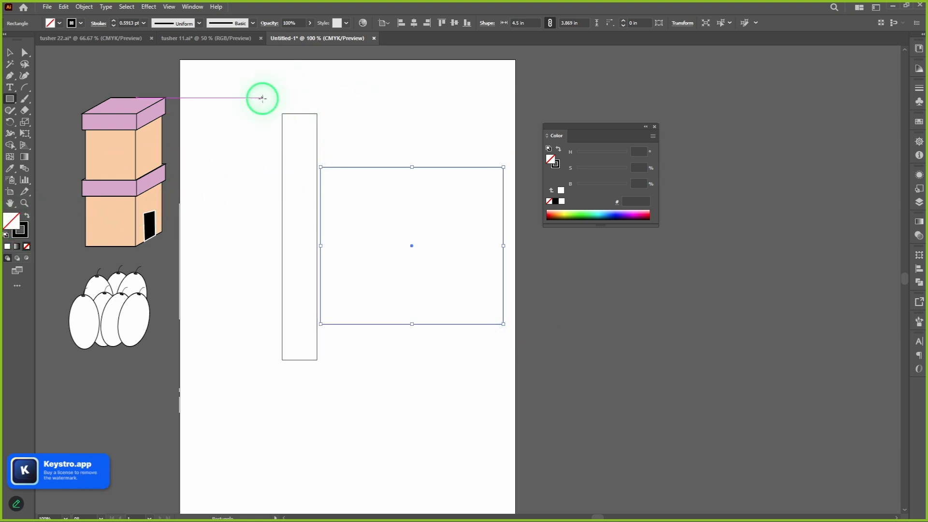
key(v)
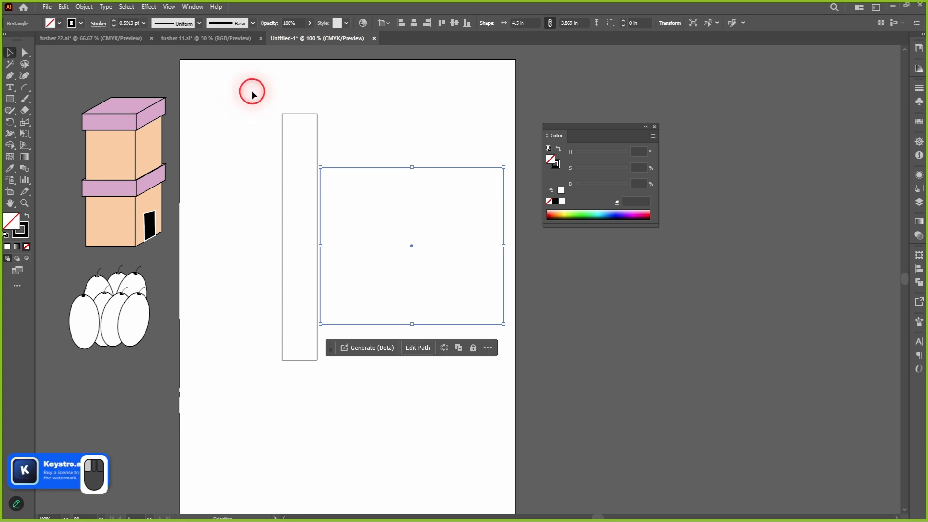
click(253, 94)
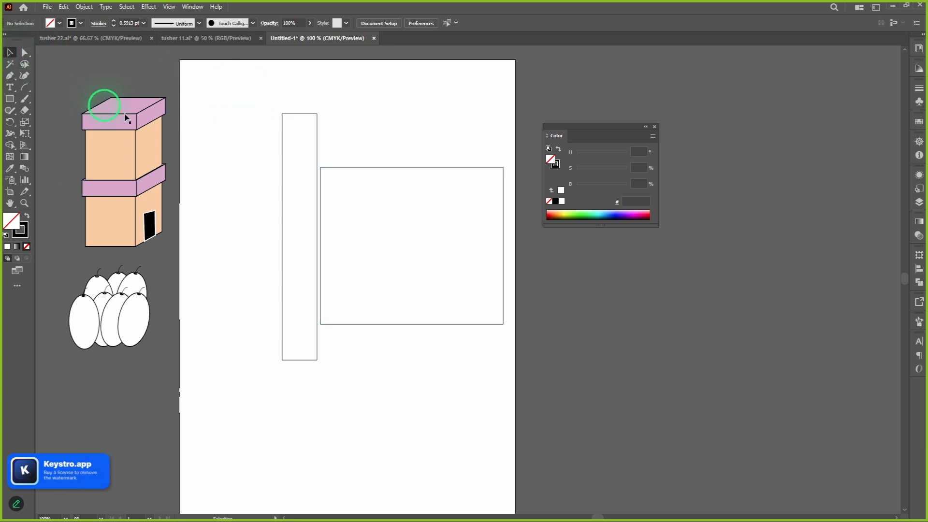
- Reset both rectangles to the default fill and stroke, swap them to black fill with white stroke, and deselect
drag(256, 102, 528, 410)
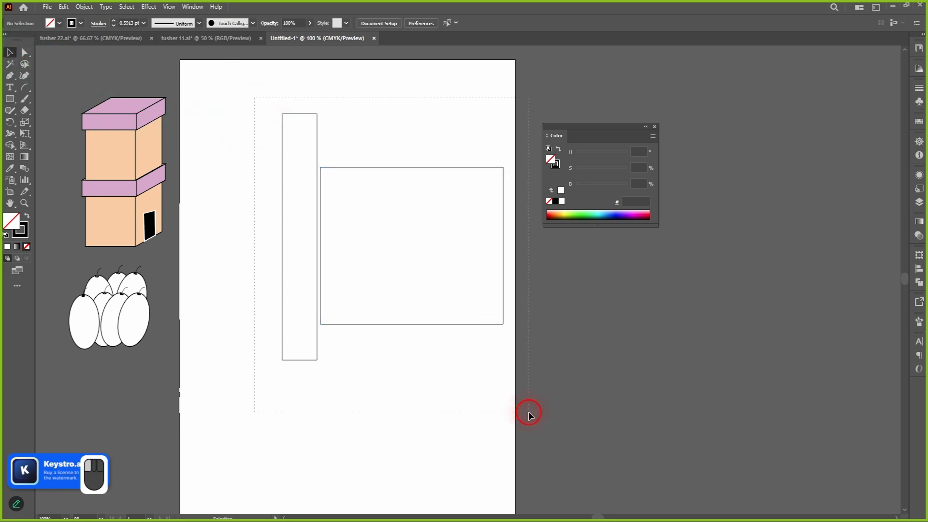
click(6, 235)
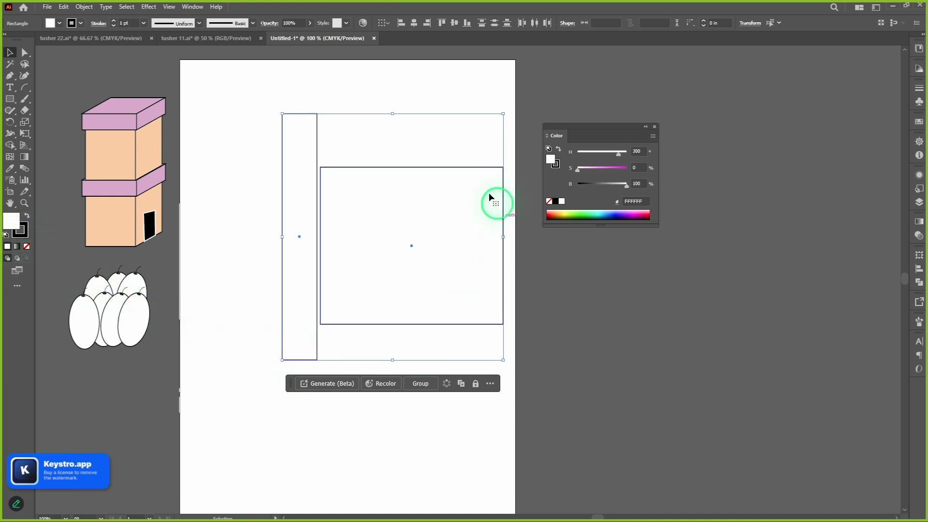
click(27, 216)
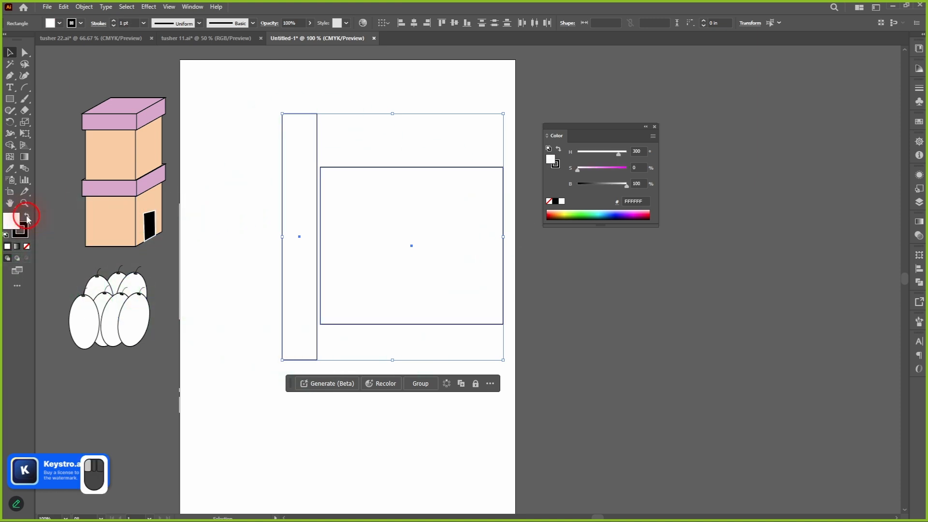
click(223, 195)
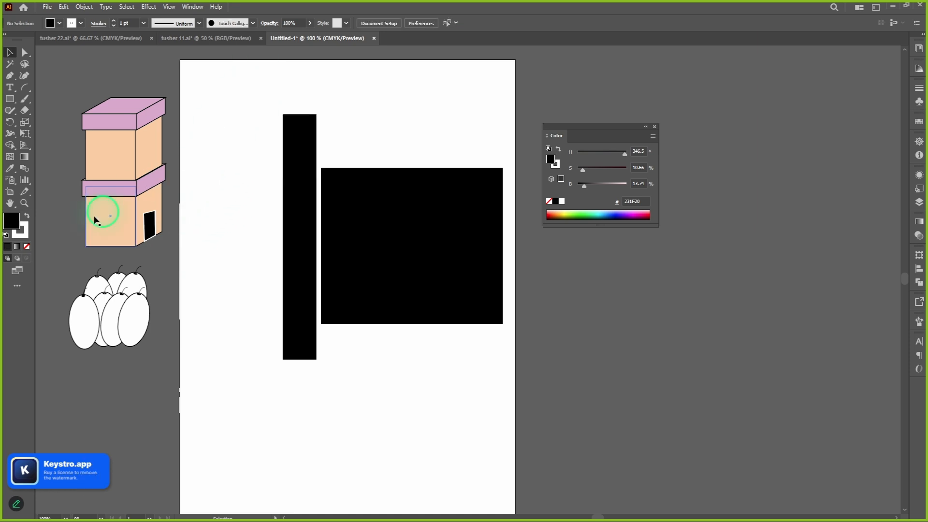
- Reshape the tall rectangle by its corner points into a slanted parallelogram about 2.77 by 1.74 in, below the wide rectangle
drag(249, 92, 437, 353)
click(237, 121)
click(24, 52)
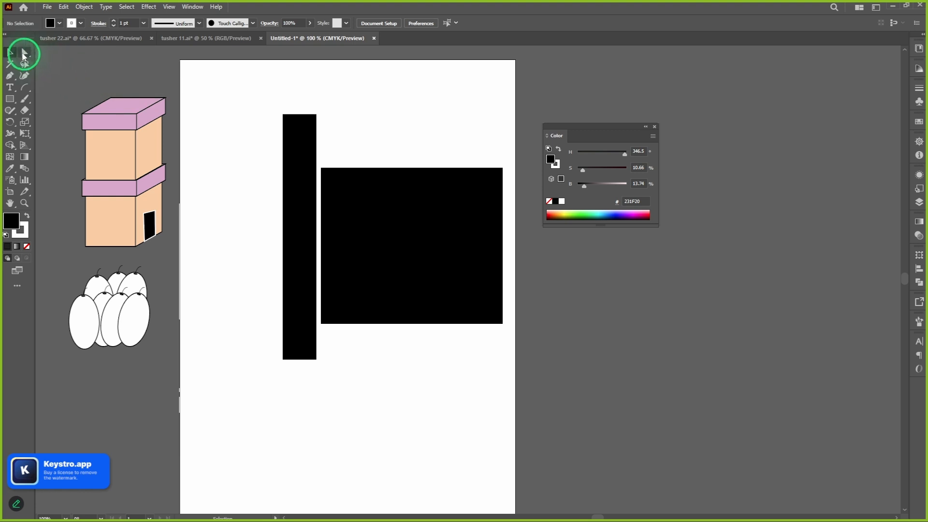
click(293, 137)
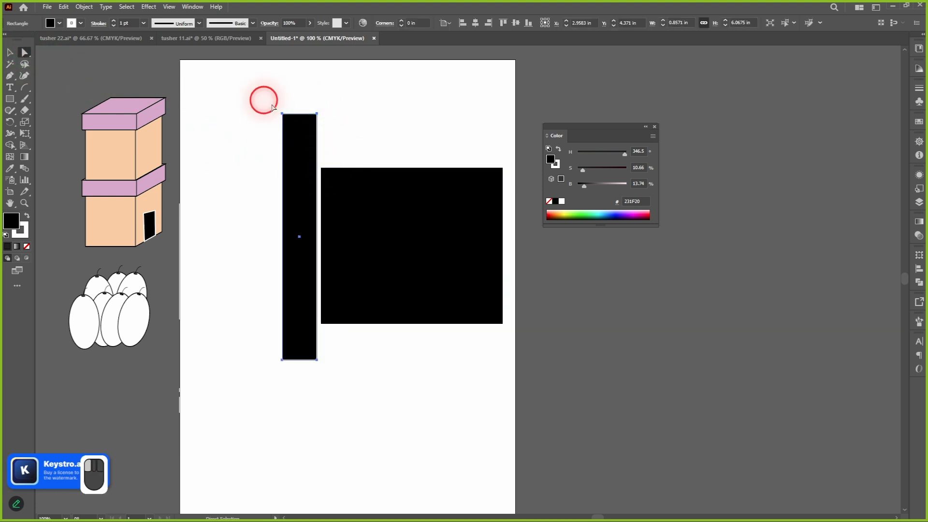
click(317, 114)
drag(317, 115, 440, 370)
drag(401, 404, 394, 430)
scroll(441, 297, down, 3)
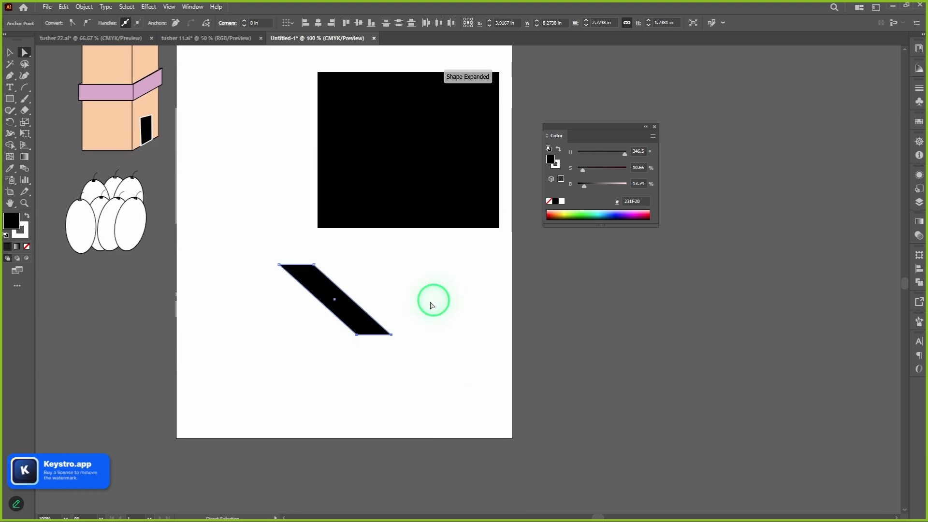
- Reduce the parallelogram to about 2.59 by 1.38 in, duplicate it diagonally down-left, repeat that copy three times, and deselect
drag(383, 338, 317, 329)
key(v)
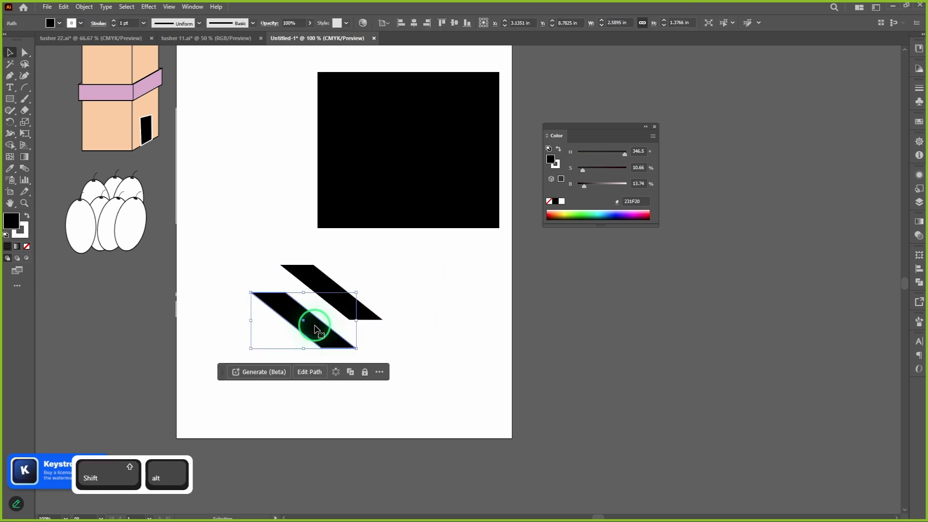
key(ctrl+d)
key(ctrl+d)
key(ctrl+d)
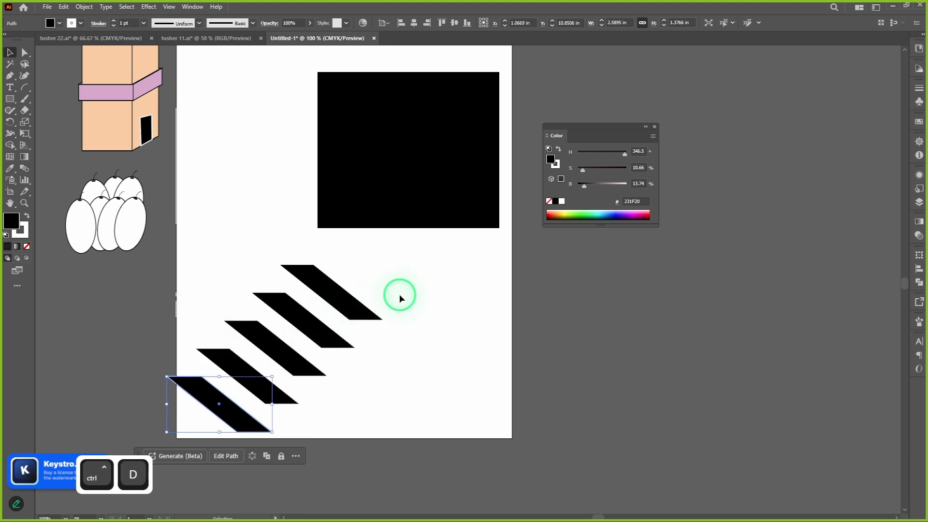
click(399, 294)
- Move the wide rectangle left so it sits above the diagonal row of stripes
scroll(418, 334, down, 1)
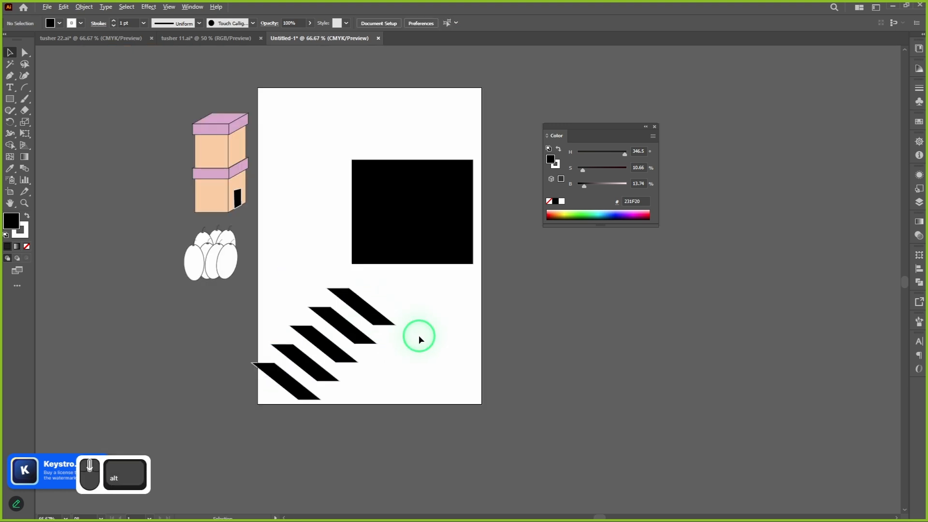
scroll(419, 335, up, 1)
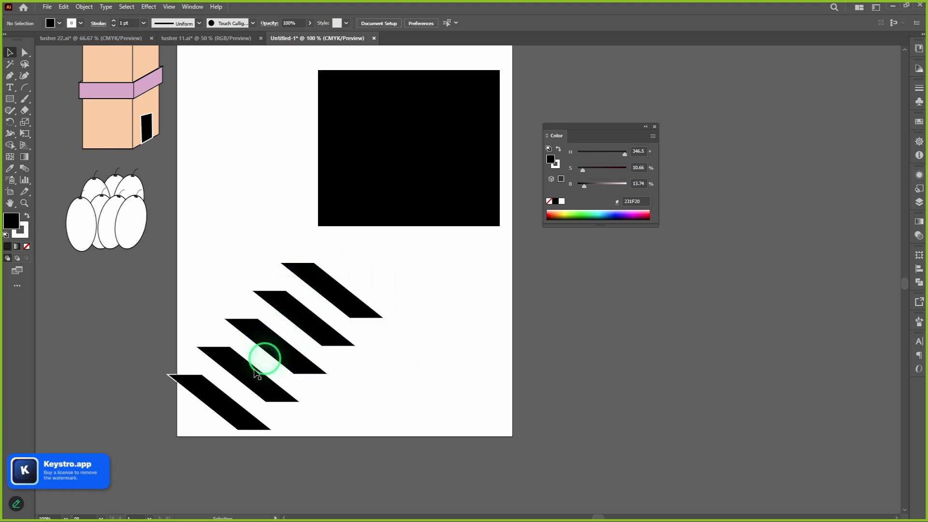
drag(418, 170, 362, 152)
drag(477, 118, 496, 176)
drag(502, 227, 494, 214)
- Nudge the wide rectangle slightly up-right, pull its upper-left corner in near the lower-right corner to form a spiky L, and deselect
click(25, 52)
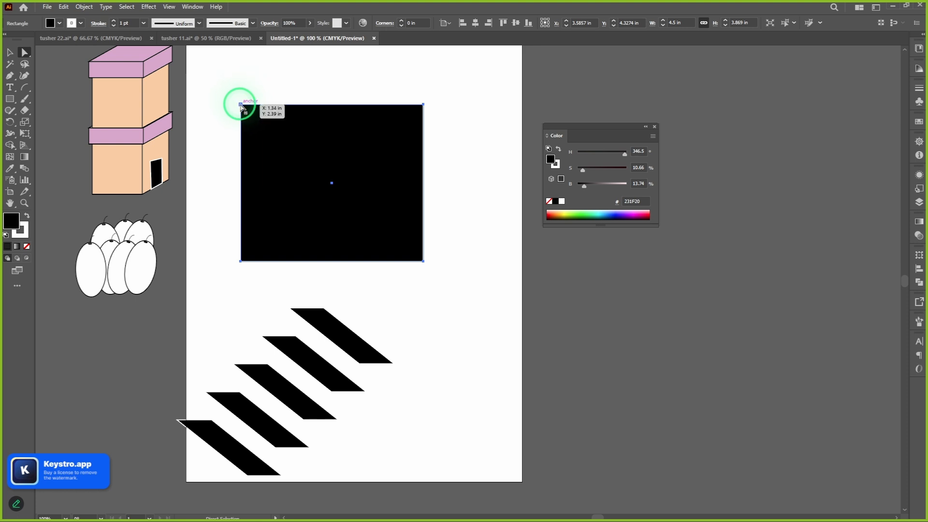
mouse_move(240, 105)
mouse_down()
mouse_move(270, 110)
mouse_move(257, 99)
mouse_up()
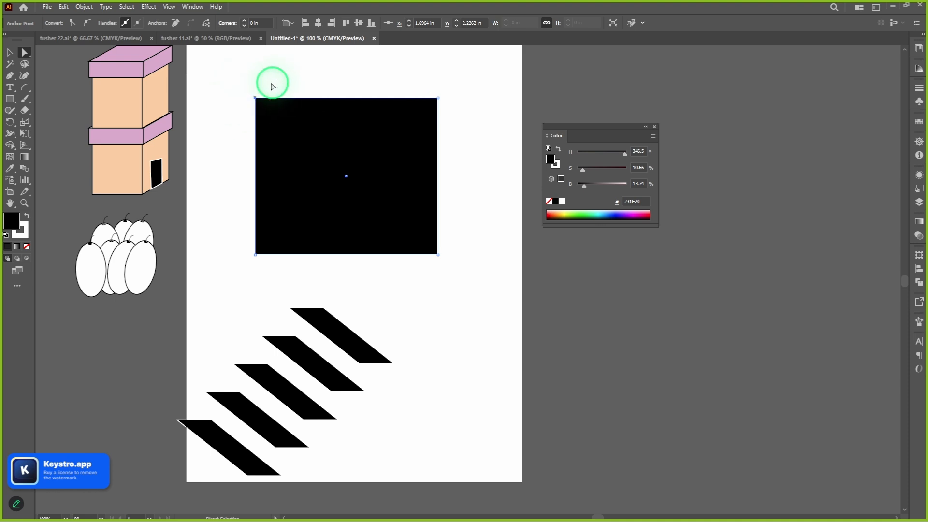
drag(255, 100, 411, 226)
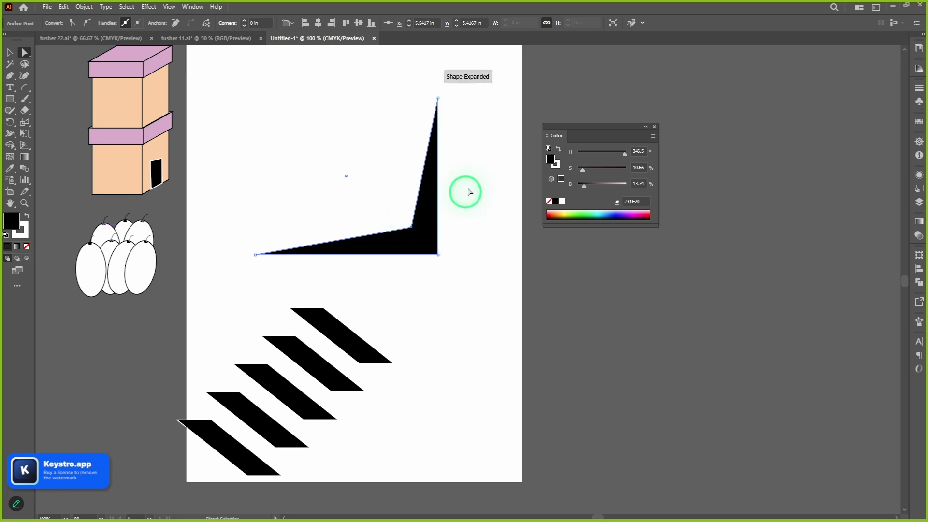
click(468, 190)
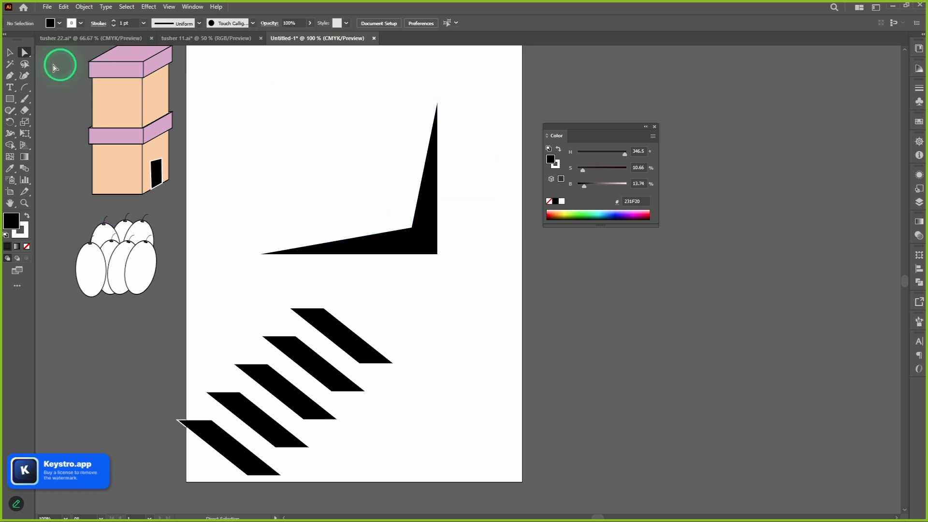
- Duplicate the spiky L shape, rotate the copy about half a turn, and place it corner to corner with the original
drag(424, 248, 428, 230)
scroll(390, 219, down, 1)
click(483, 248)
drag(439, 128, 301, 255)
scroll(453, 236, down, 1)
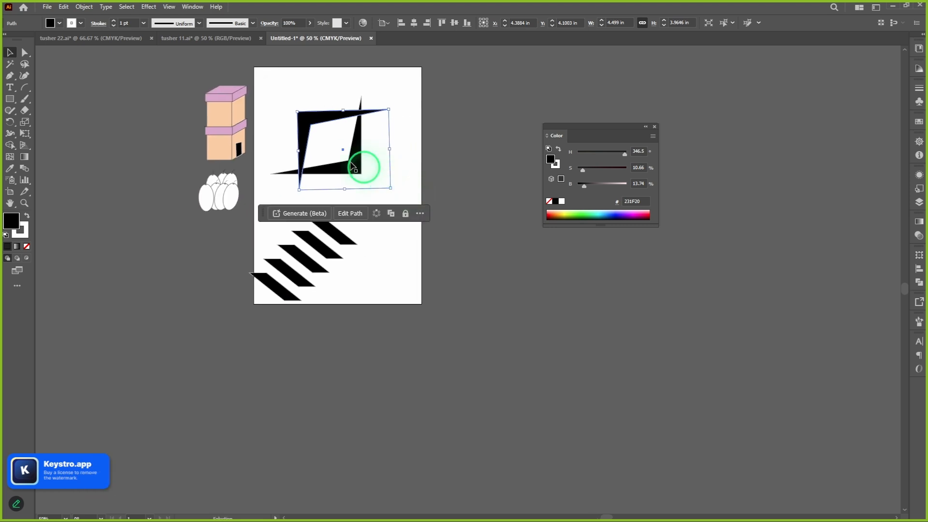
drag(292, 133, 358, 145)
click(470, 235)
- Move both spiky L shapes together off the artboard to its lower right and deselect them
drag(468, 251, 372, 101)
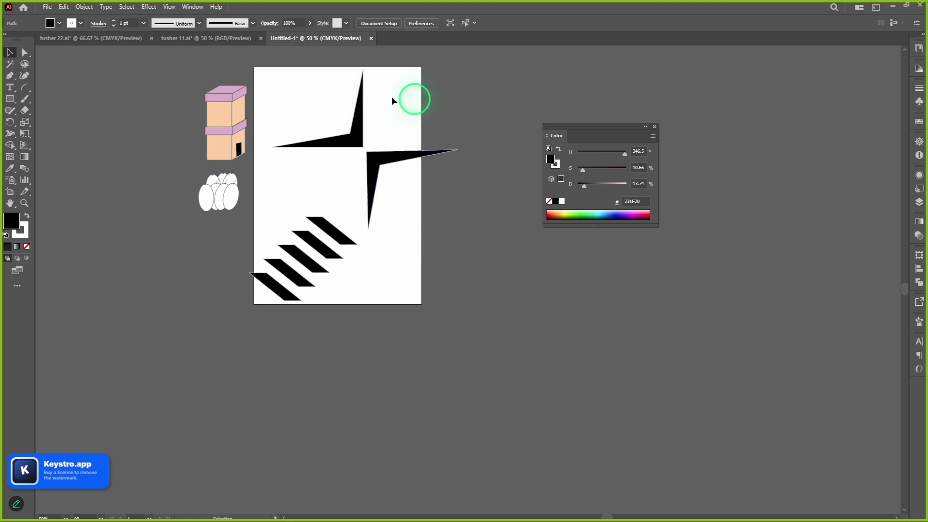
drag(437, 167, 563, 288)
drag(505, 282, 541, 334)
click(664, 344)
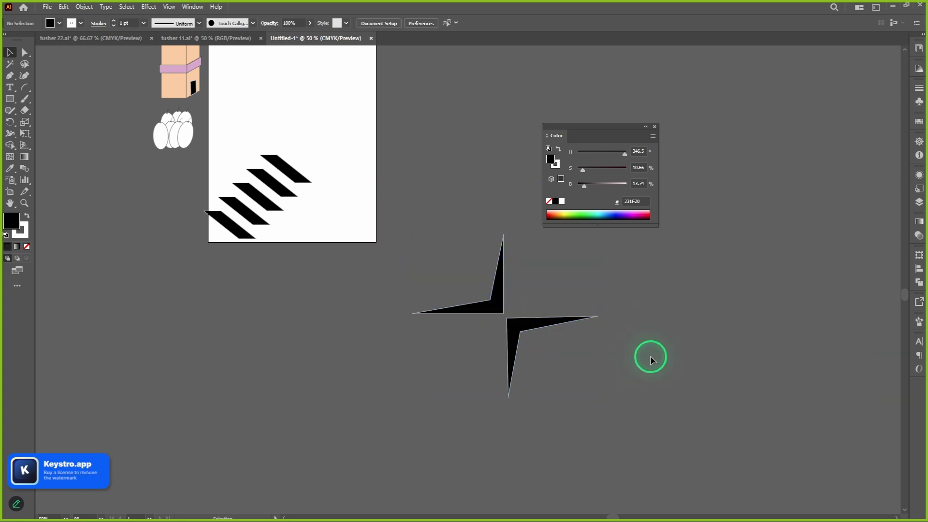
- Move the rotated L shape up so its vertical spike sits beside the original's vertical spike, and deselect
click(532, 325)
drag(541, 317, 539, 248)
click(580, 297)
- Move both L shapes back onto the upper artboard, scale them down to about 3.18 by 1.49 in overall, and deselect
key(ctrl+minus)
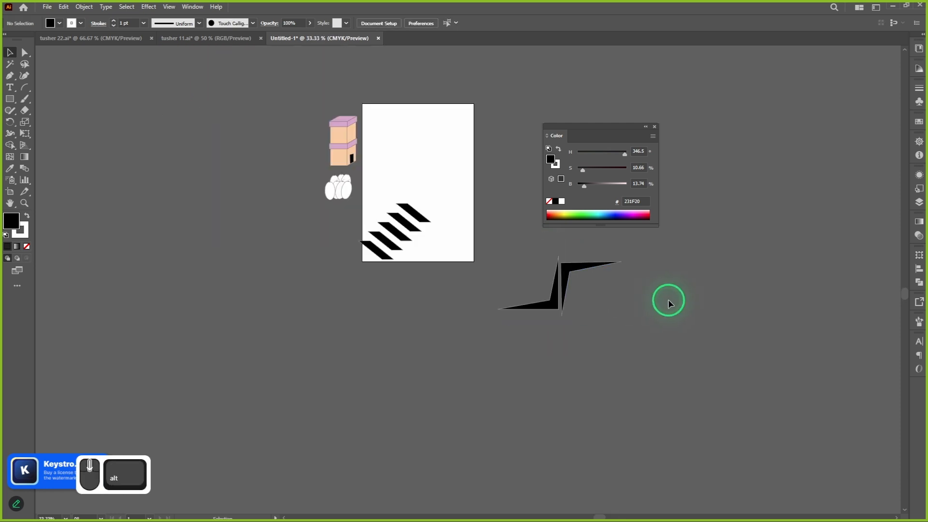
drag(621, 353, 488, 268)
drag(510, 298, 371, 170)
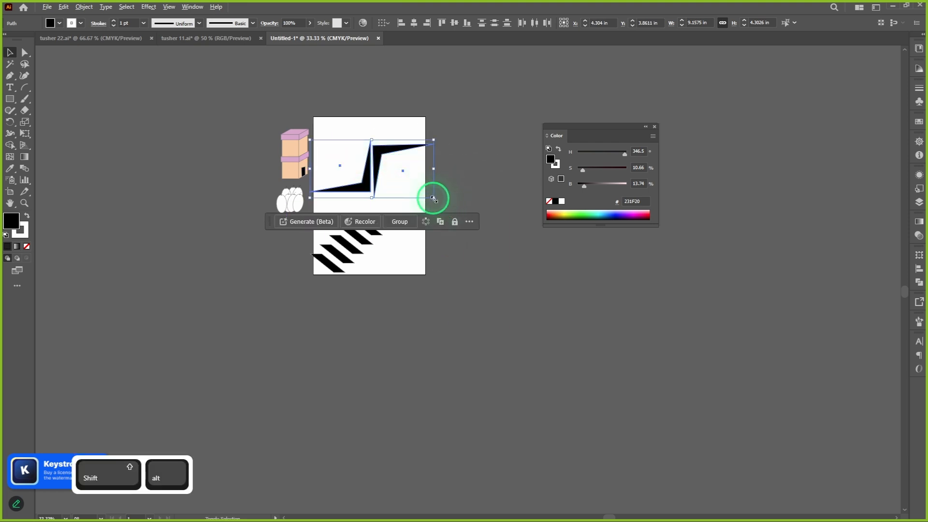
drag(434, 198, 416, 179)
click(490, 171)
- Move all five diagonal stripes up and right, to just below the pair of spiky L shapes
scroll(406, 192, up, 3)
drag(420, 213, 506, 297)
drag(433, 349, 266, 500)
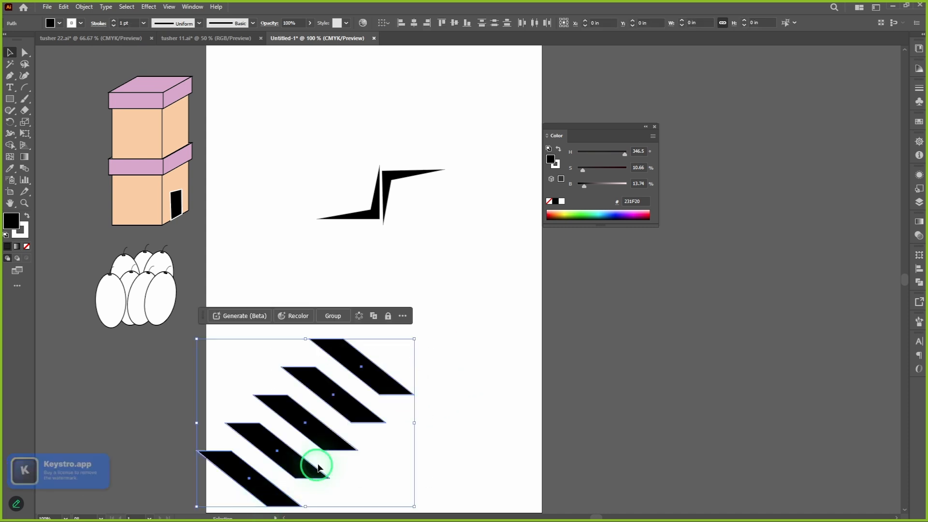
drag(318, 464, 433, 291)
click(456, 334)
drag(457, 333, 250, 469)
drag(314, 420, 352, 334)
- Rotate the five stripes slightly counterclockwise and stretch them to about 4.79 by 4.61 in overall
drag(481, 212, 387, 425)
click(478, 376)
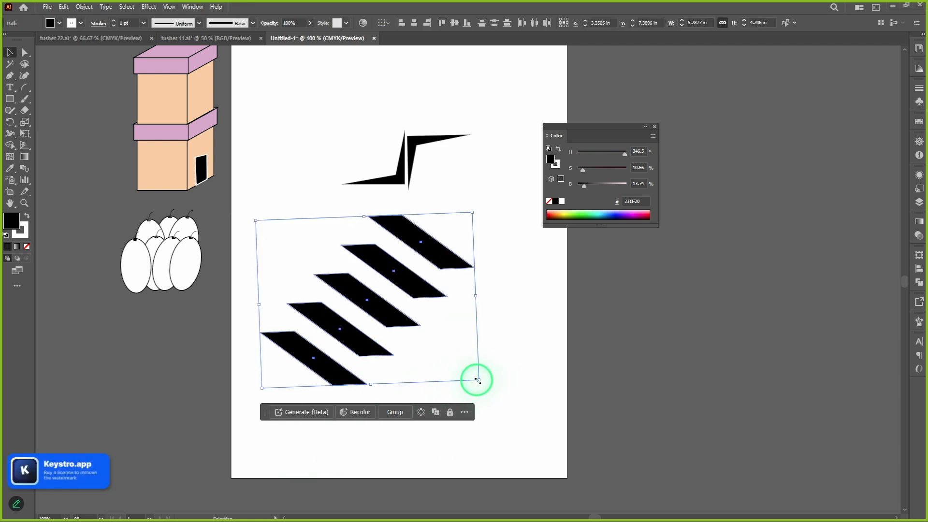
drag(477, 380, 460, 397)
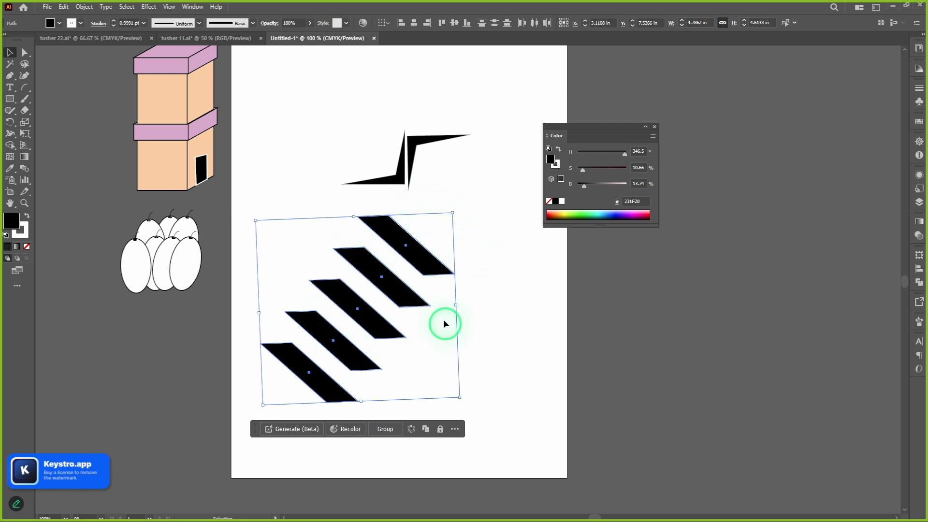
- Duplicate the stripes to the right, delete that copy, and move the original stripes off the artboard's left side, over the ovals
drag(424, 265, 694, 312)
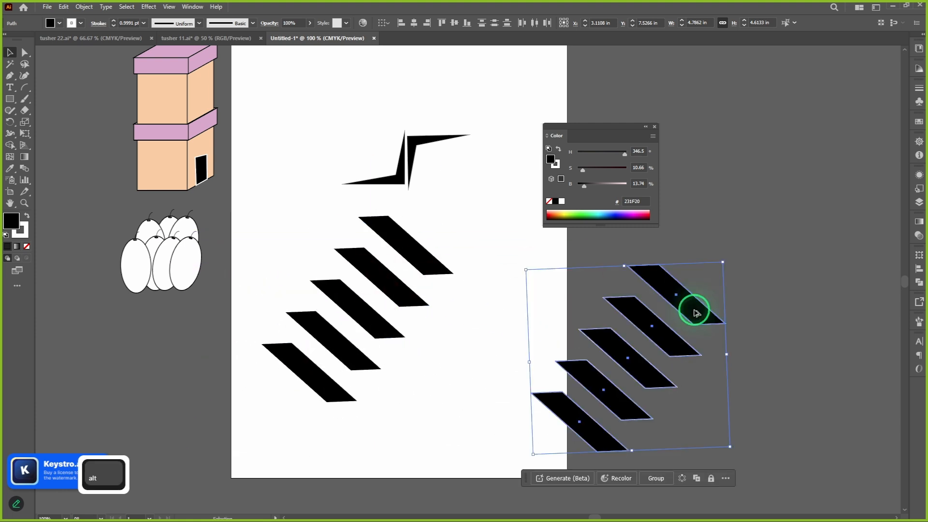
key(Delete)
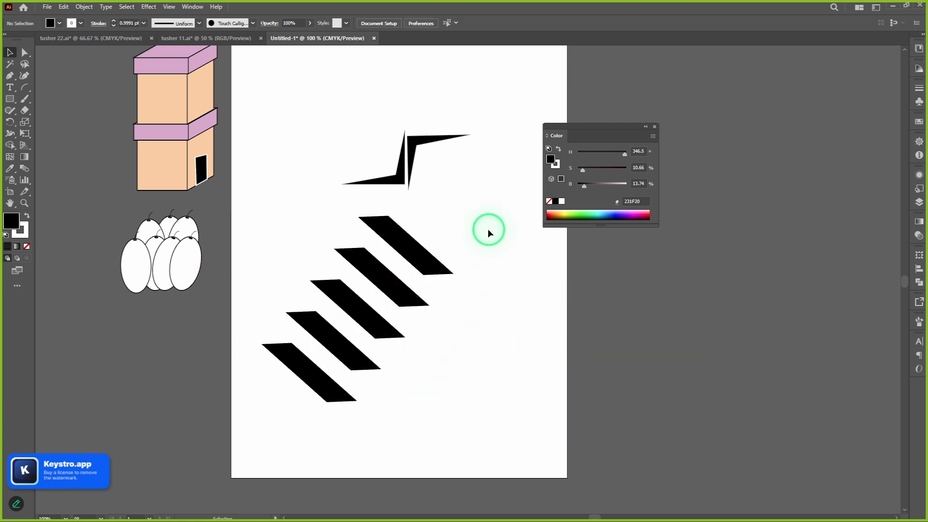
click(302, 376)
drag(381, 336, 164, 385)
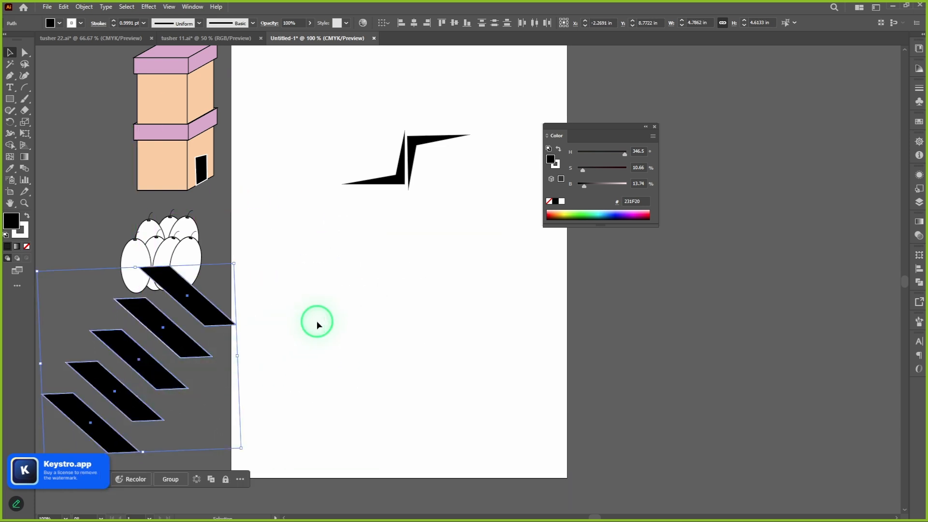
drag(441, 298, 457, 357)
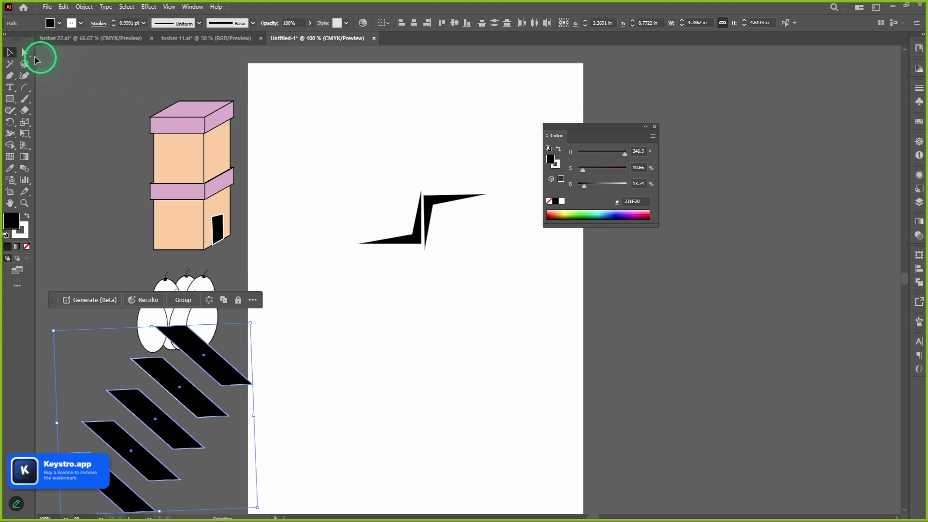
- Select the anchor points of both spiky L shapes and dock the floating Color panel with the collapsed panels
click(25, 53)
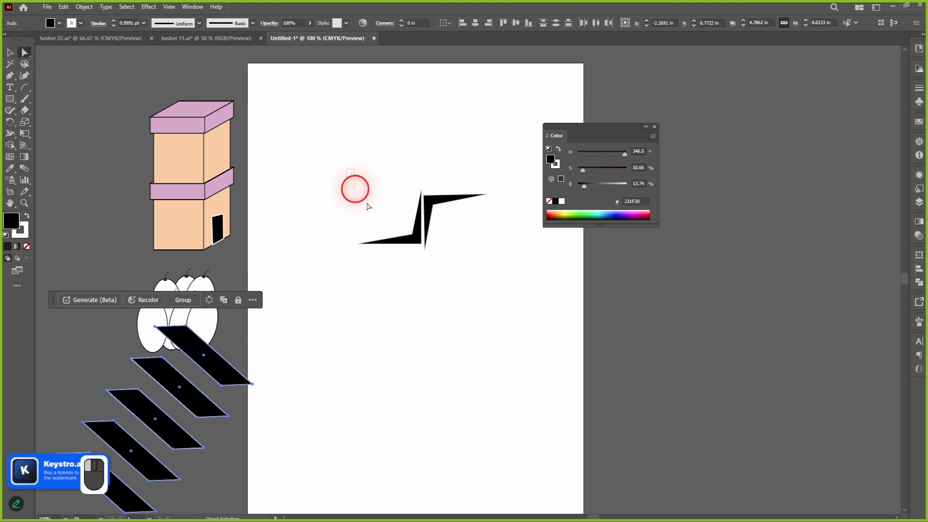
drag(357, 185, 488, 306)
scroll(460, 248, up, 6)
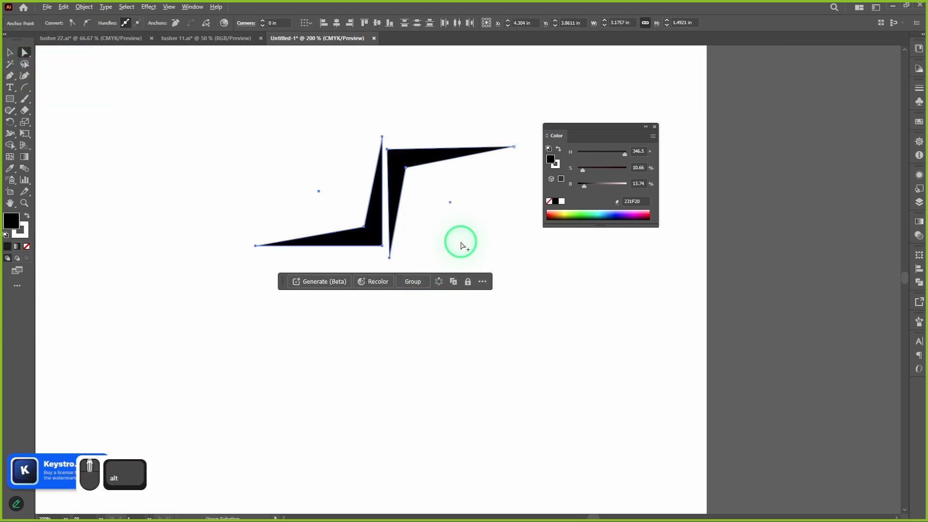
scroll(421, 334, down, 1)
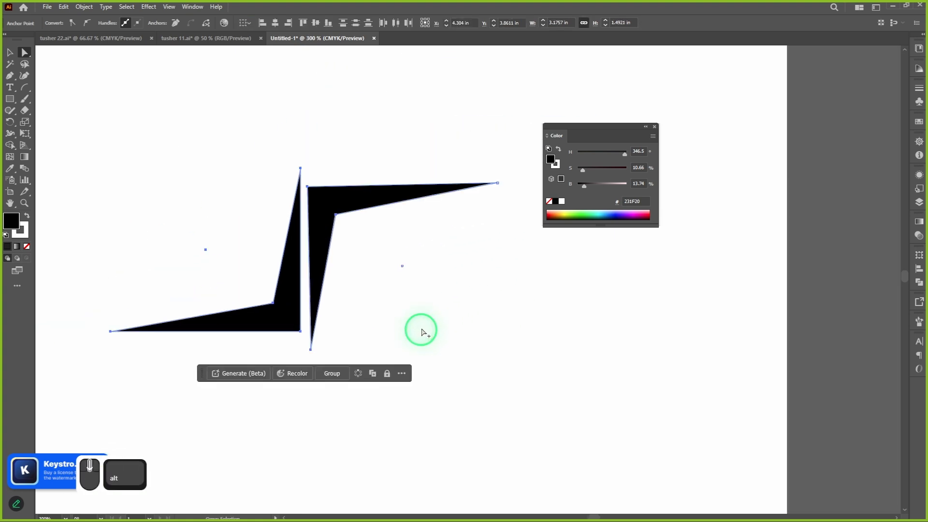
drag(613, 127, 919, 116)
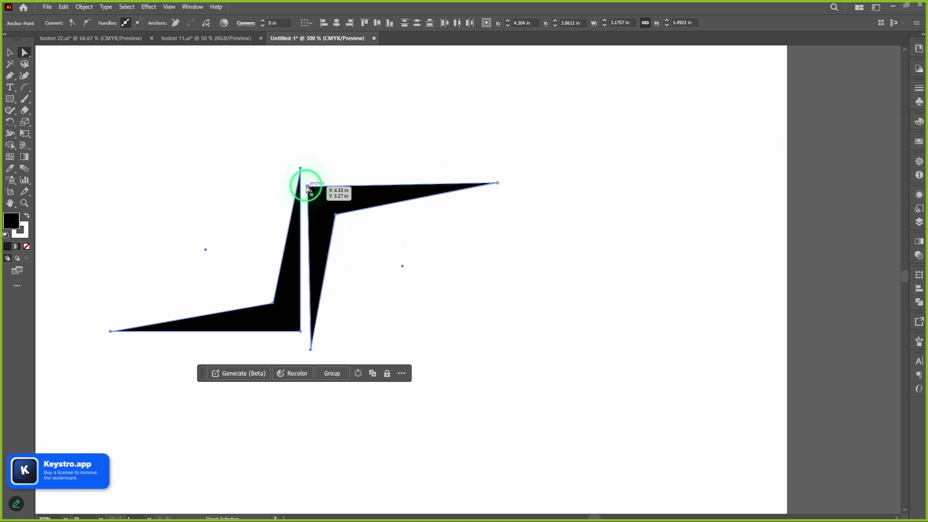
- Pull the outer corner of the right L shape up to about X 4.53, Y 1.63 in to form a large triangle, and deselect
drag(307, 187, 331, 368)
scroll(354, 358, down, 5)
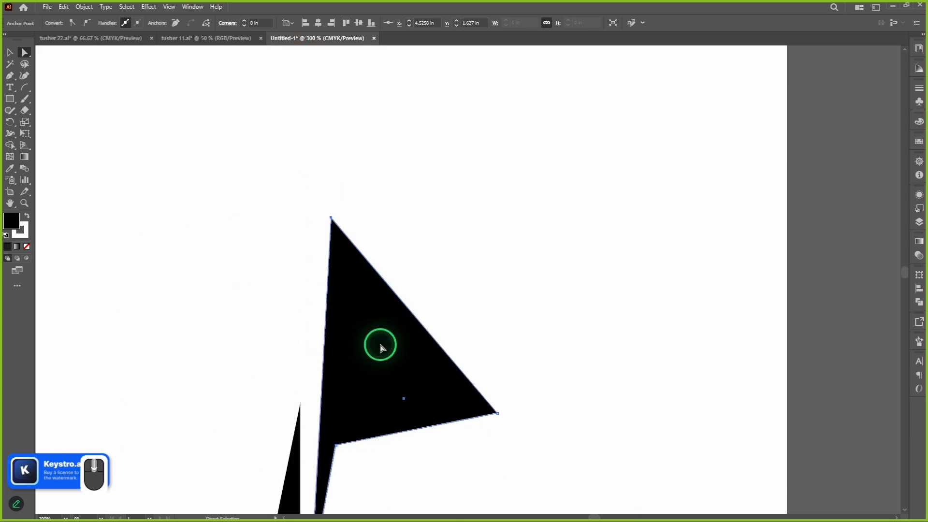
scroll(381, 347, down, 6)
click(398, 335)
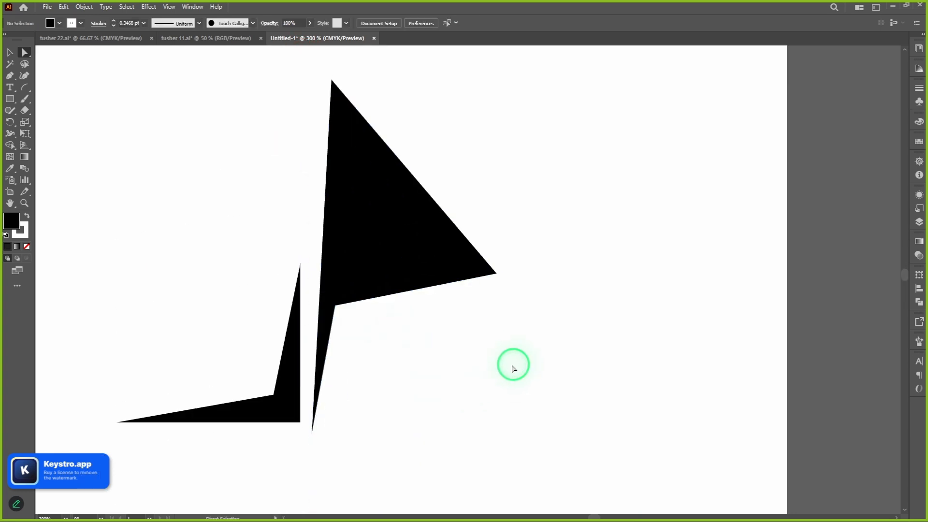
alt+scroll(508, 368, down, 5)
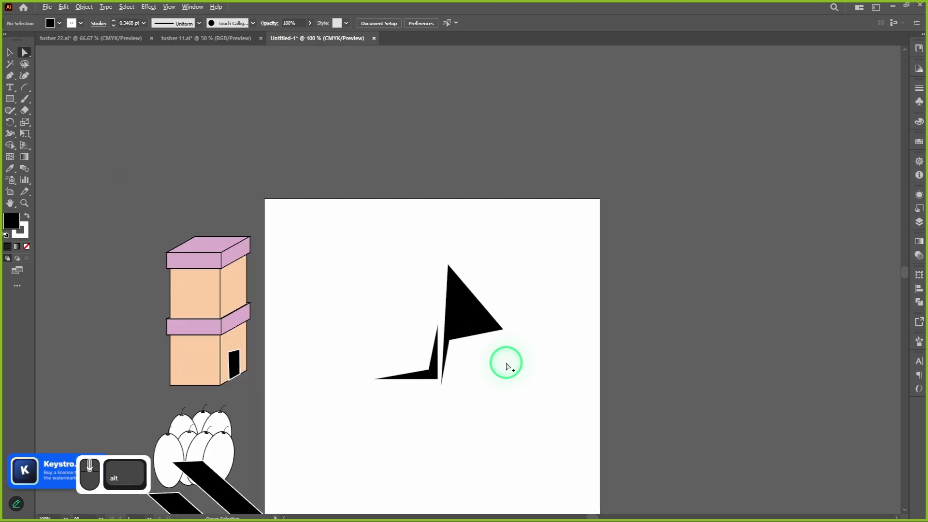
scroll(509, 328, down, 2)
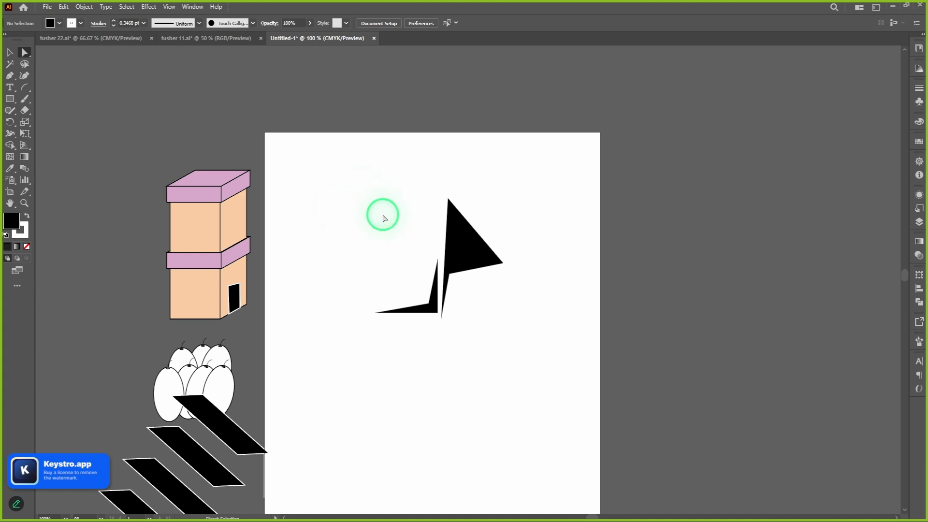
- Try moving the middle stripe toward the artboard, and undo the move
drag(382, 216, 413, 152)
drag(347, 382, 169, 502)
drag(328, 454, 418, 389)
drag(304, 375, 528, 401)
key(ctrl+z)
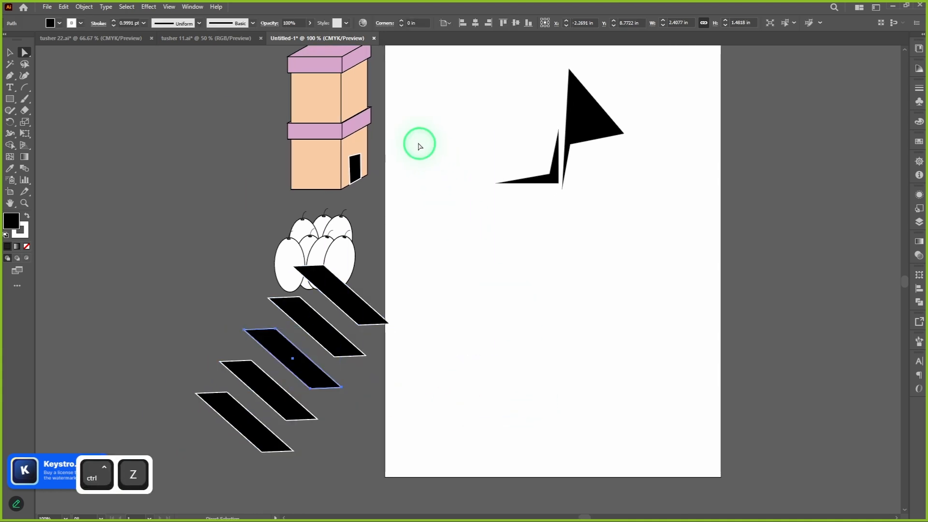
- Move the whole tower of boxes onto the artboard, below the spiky black shapes
scroll(419, 146, up, 1)
drag(239, 74, 376, 200)
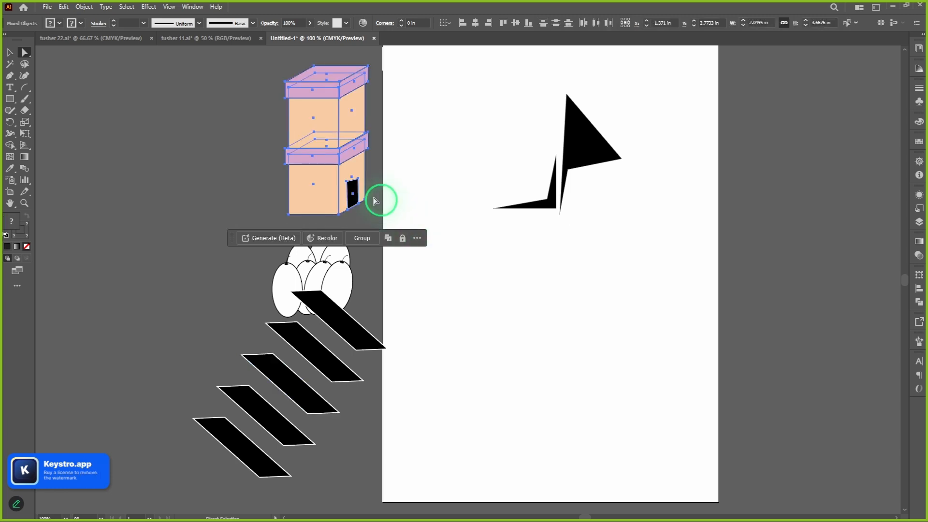
drag(314, 178, 576, 392)
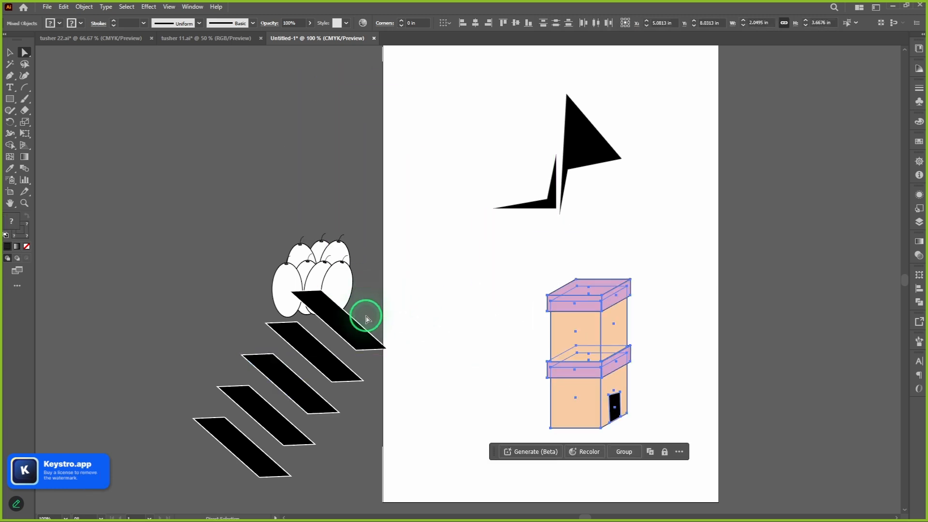
- Delete the diagonal black stripes and the front-left oval beside the artboard
drag(382, 317, 266, 381)
key(Delete)
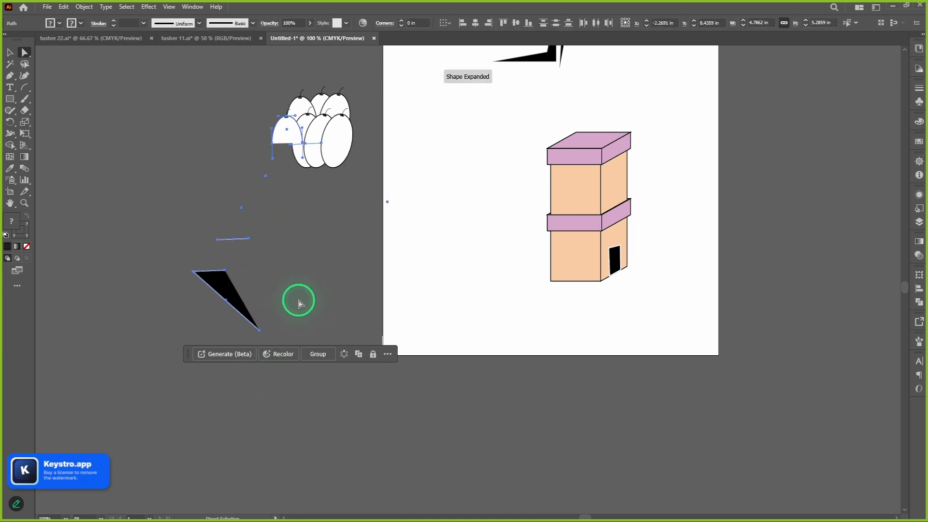
key(Delete)
- Move the remaining cluster of stemmed ovals onto the artboard, beside the tower on its left, and deselect
drag(271, 54, 379, 203)
click(9, 57)
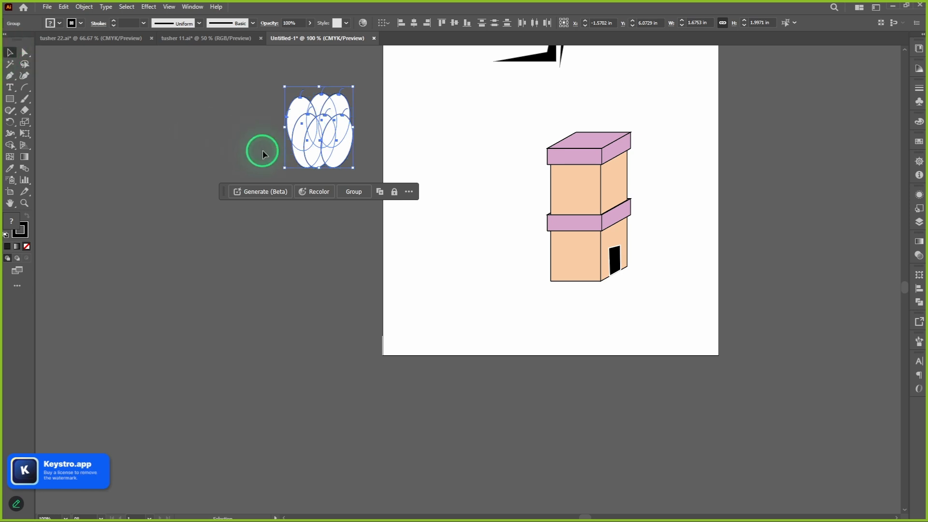
drag(311, 141, 472, 172)
click(488, 303)
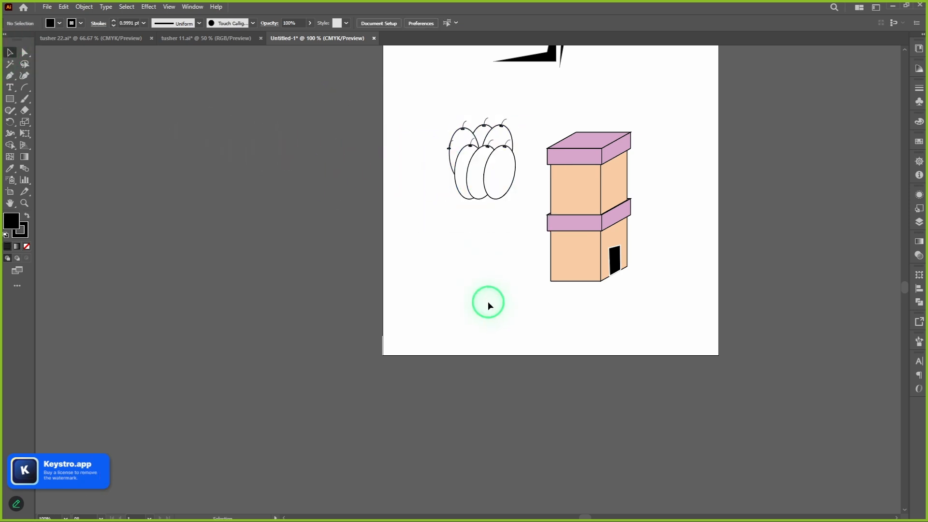
- Delete the two spiky black shapes above the tower
scroll(483, 290, up, 5)
drag(419, 155, 564, 215)
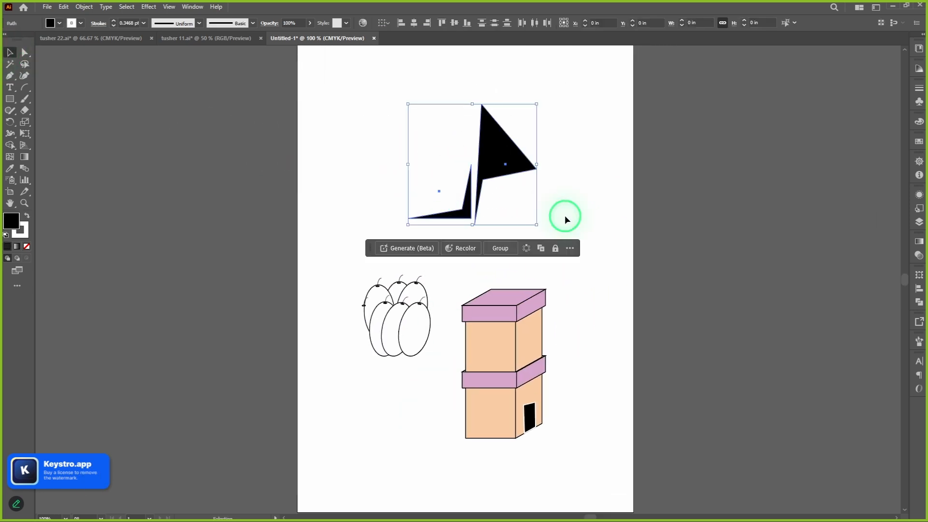
key(Delete)
- Draw a circle about 3.04 in across above the tower with the Ellipse tool and send it behind the tower
scroll(479, 255, up, 2)
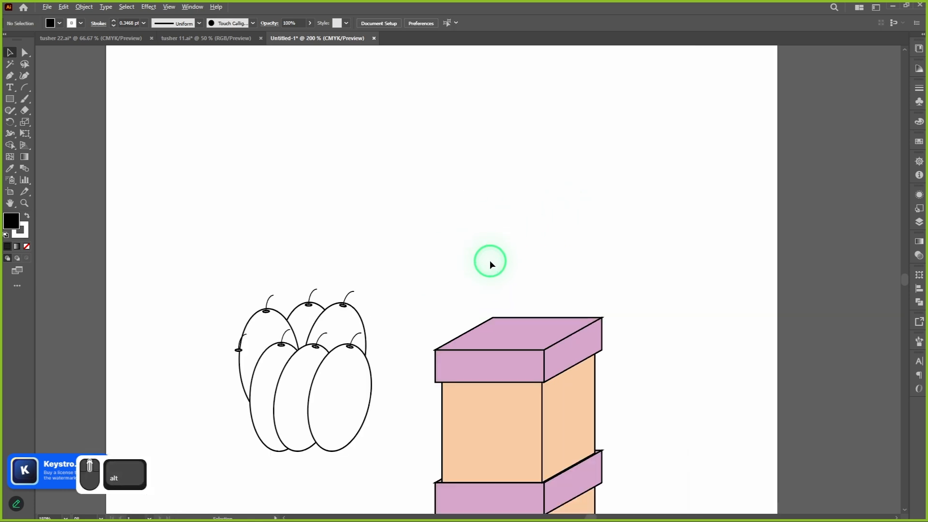
scroll(544, 327, down, 3)
scroll(539, 194, down, 1)
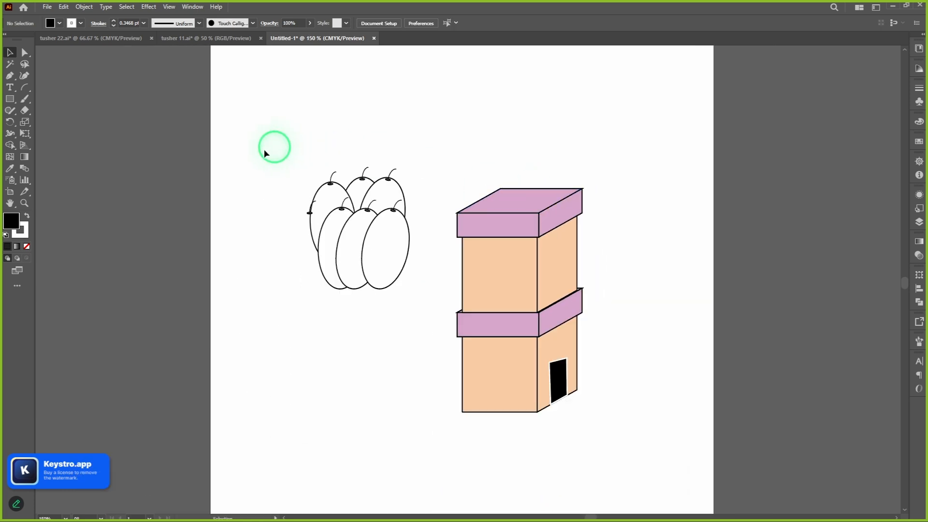
drag(9, 99, 10, 100)
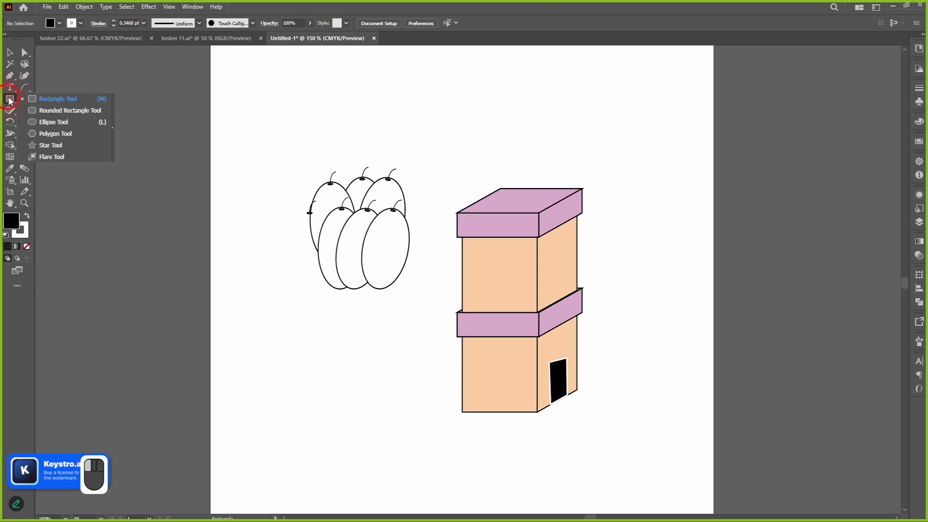
drag(67, 128, 69, 126)
scroll(512, 124, up, 5)
scroll(512, 124, right, 1)
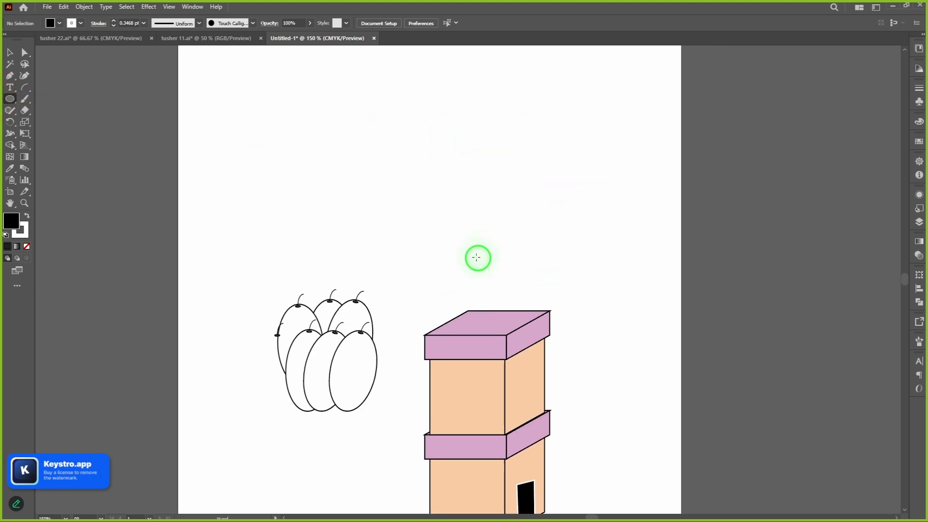
drag(370, 132, 558, 324)
key(ctrl+bracketleft)
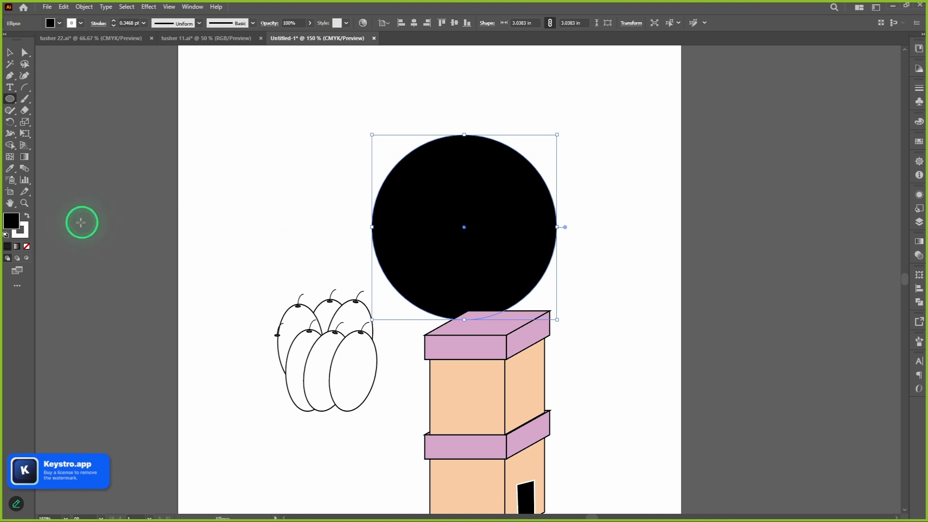
- Swap the circle's fill and stroke to give it a white fill and black outline, and deselect it
click(26, 216)
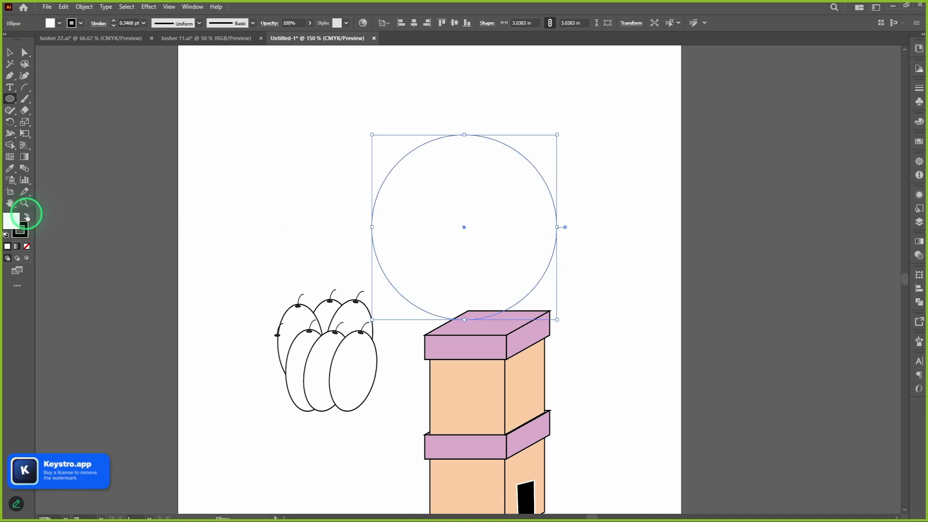
key(v)
click(284, 188)
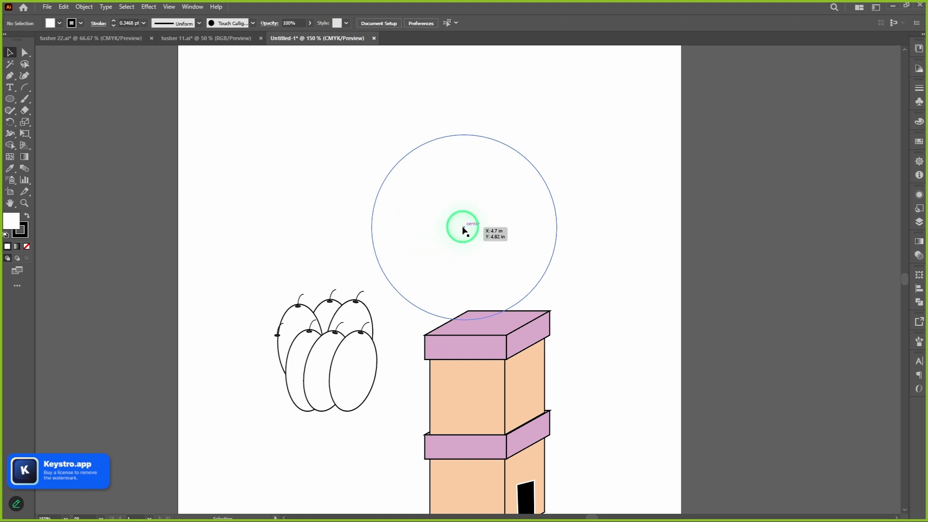
- Try scaling the circle down to about 2.60 by 2.55 in, and undo the resize
click(485, 236)
drag(557, 319, 530, 290)
drag(529, 290, 534, 288)
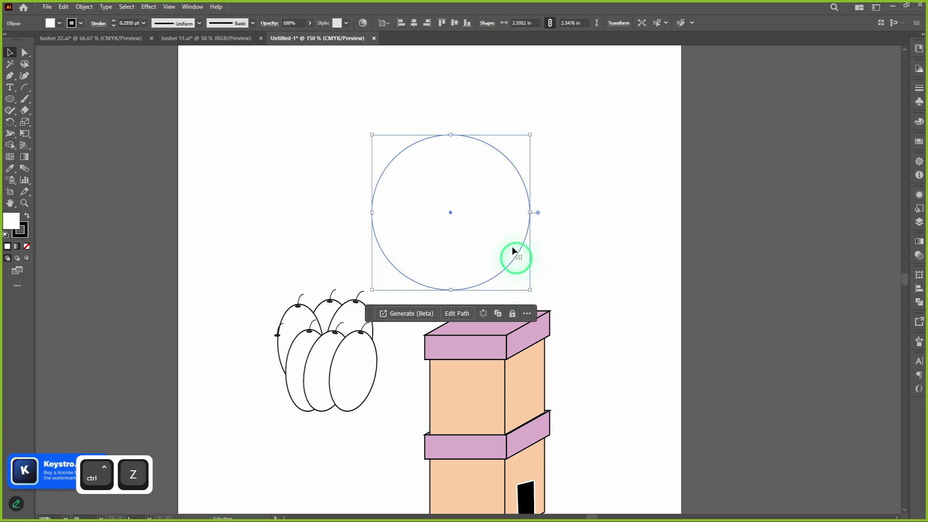
key(ctrl+z)
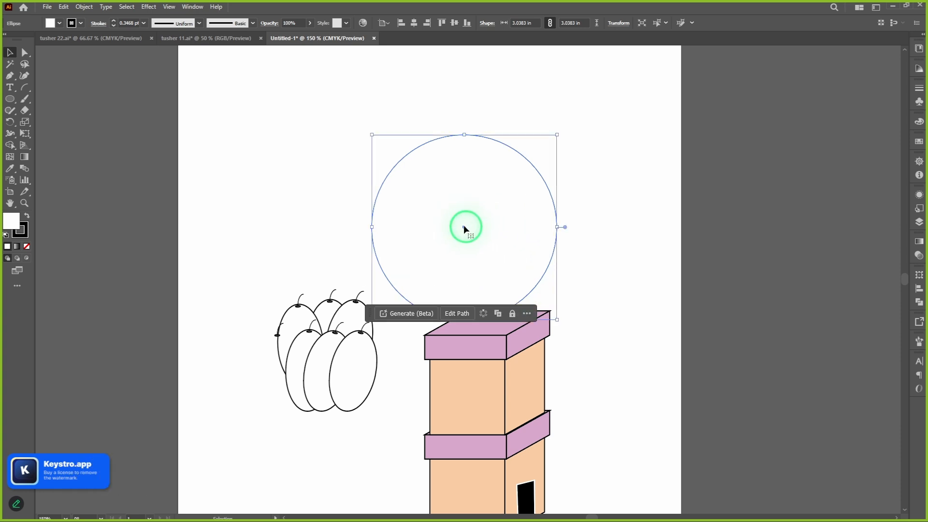
- Shrink a duplicate of the large circle to about 0.41 in and scatter copies inside it as craters, undoing an oval enlargement of one
drag(463, 226, 391, 209)
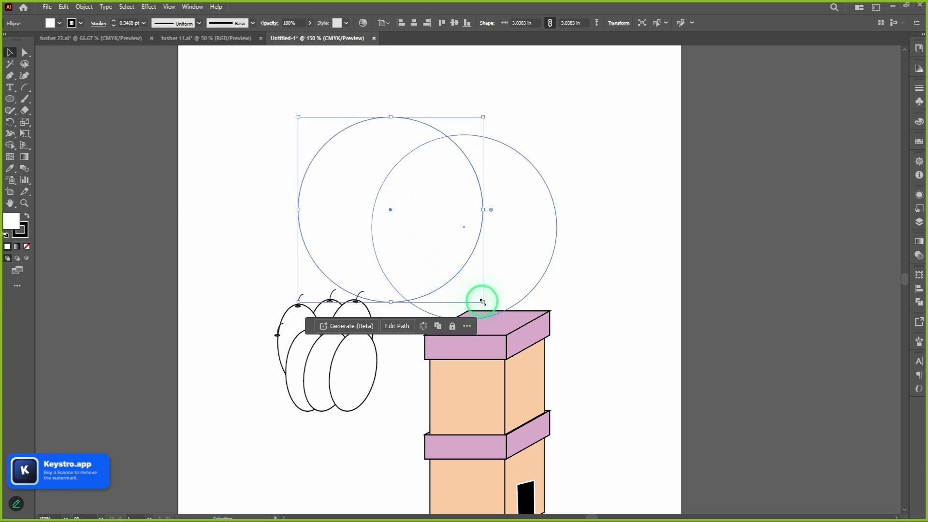
drag(483, 302, 426, 189)
drag(425, 189, 430, 245)
drag(430, 245, 485, 262)
drag(499, 247, 516, 221)
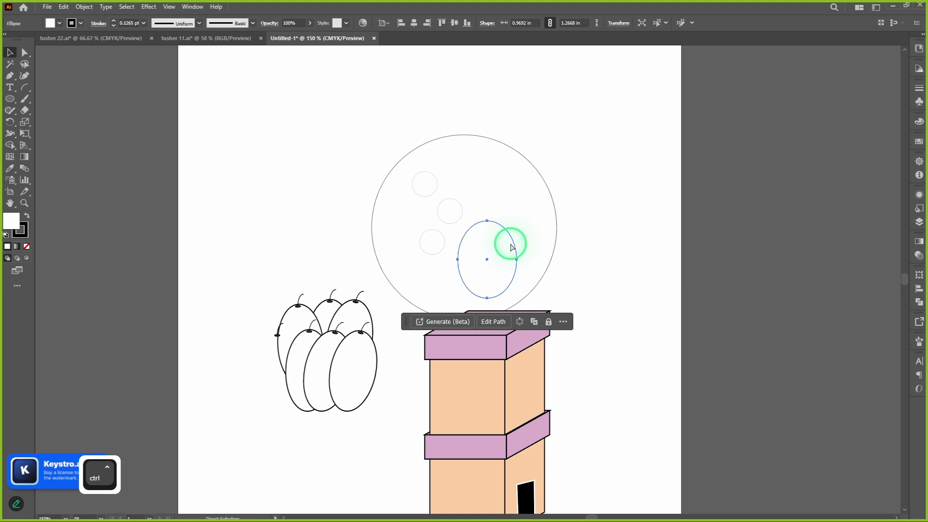
key(ctrl+z)
- Add craters in the large circle's upper right: a circle about 0.22 in across and a flat oval about 0.24 by 0.15 in
drag(489, 257, 506, 190)
click(500, 185)
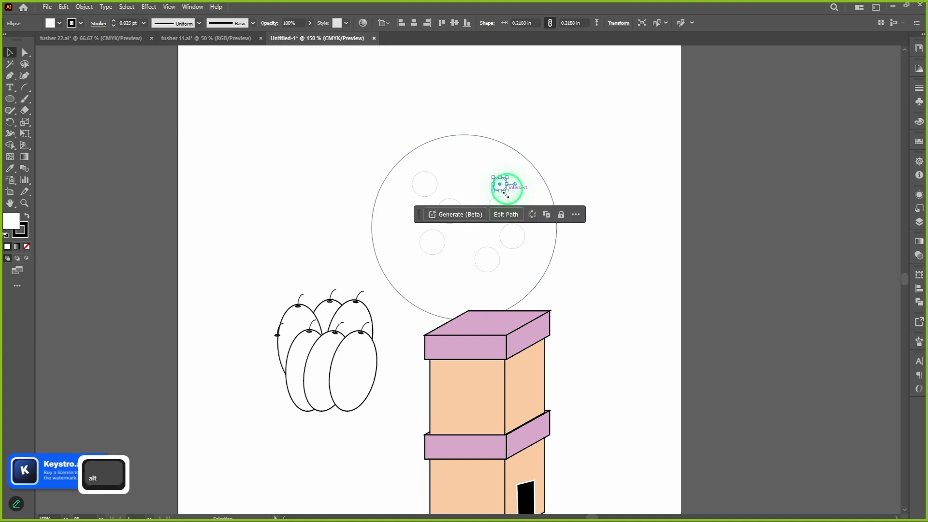
click(499, 202)
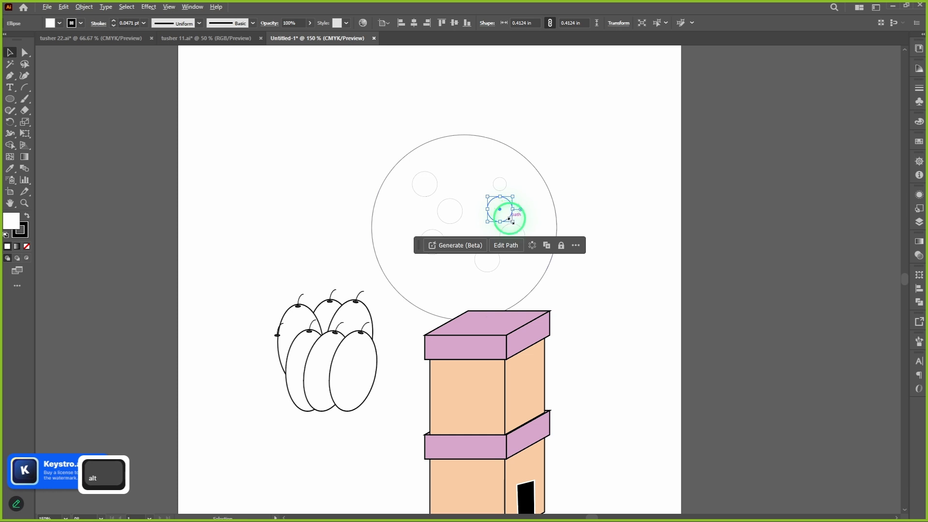
drag(513, 221, 509, 215)
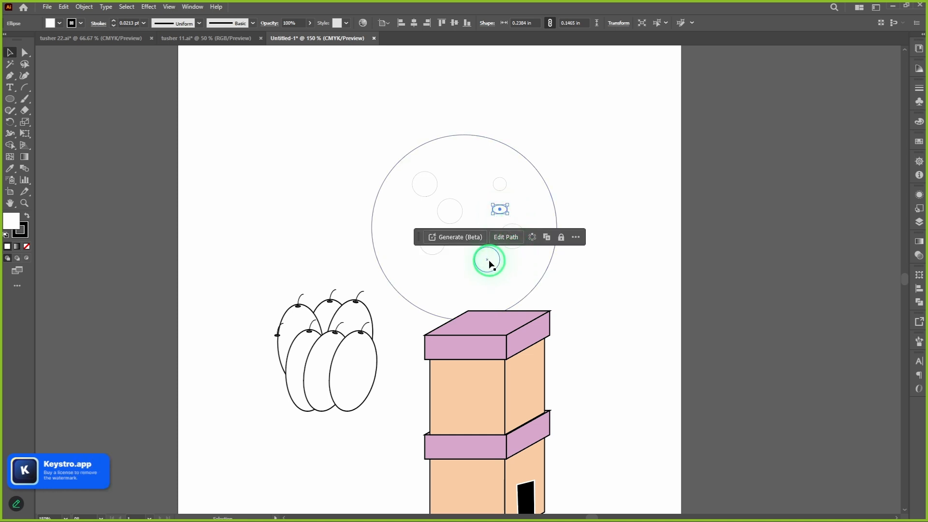
- Shrink the two lower craters to small circles and the crater left of centre to a narrow oval, and deselect
drag(489, 264, 476, 287)
mouse_move(436, 244)
mouse_down()
mouse_move(437, 266)
mouse_move(430, 258)
mouse_up()
click(451, 213)
drag(462, 223, 451, 213)
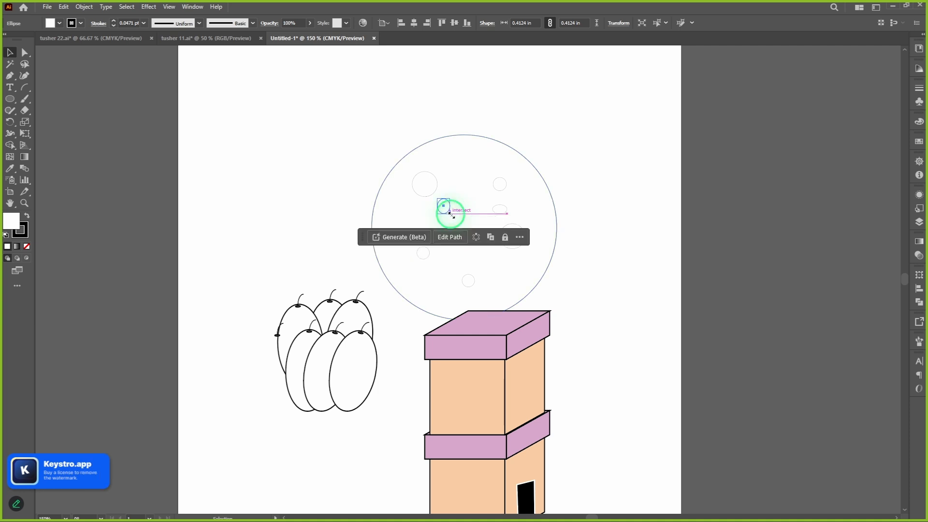
click(630, 253)
- Move the large circle with its craters down so it sits partly behind the tower's roof, and group it
scroll(630, 253, down, 1)
drag(634, 266, 588, 234)
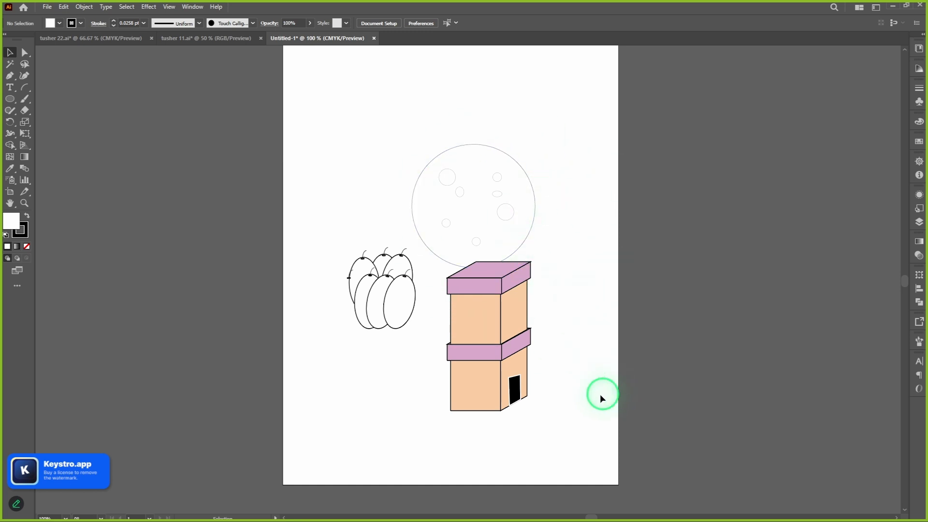
scroll(592, 399, up, 2)
scroll(594, 397, down, 1)
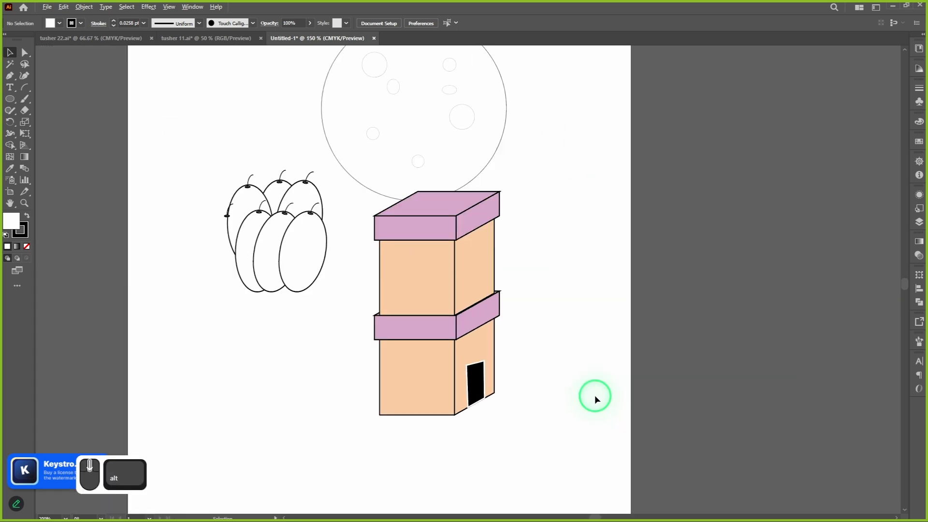
scroll(586, 403, up, 2)
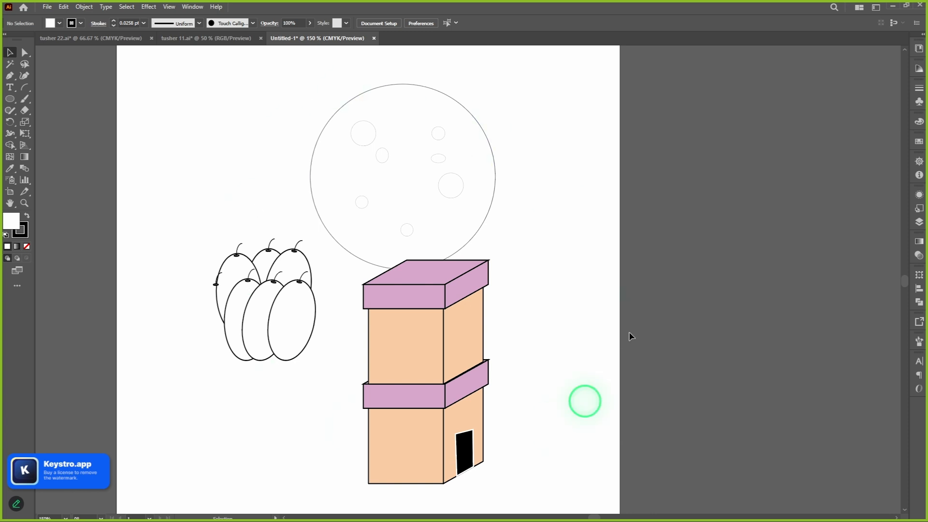
drag(317, 97, 533, 227)
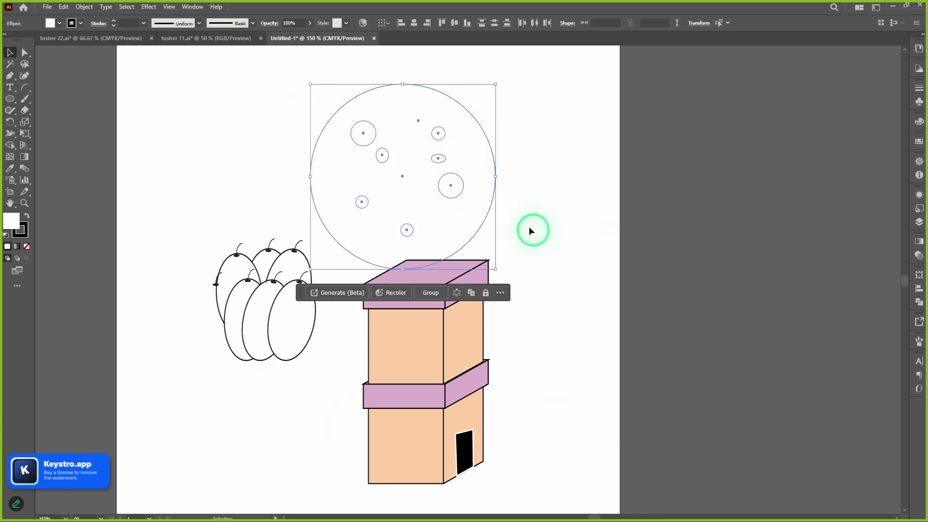
drag(437, 186, 439, 217)
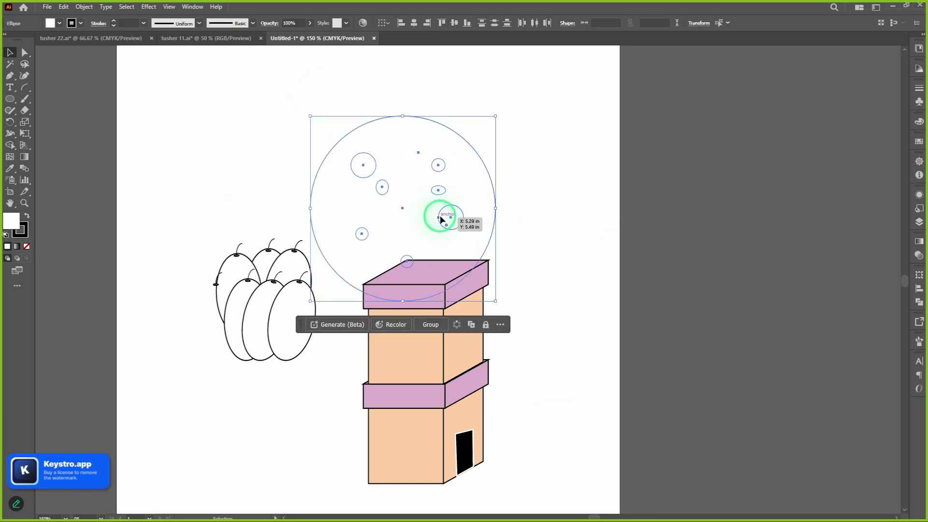
click(430, 324)
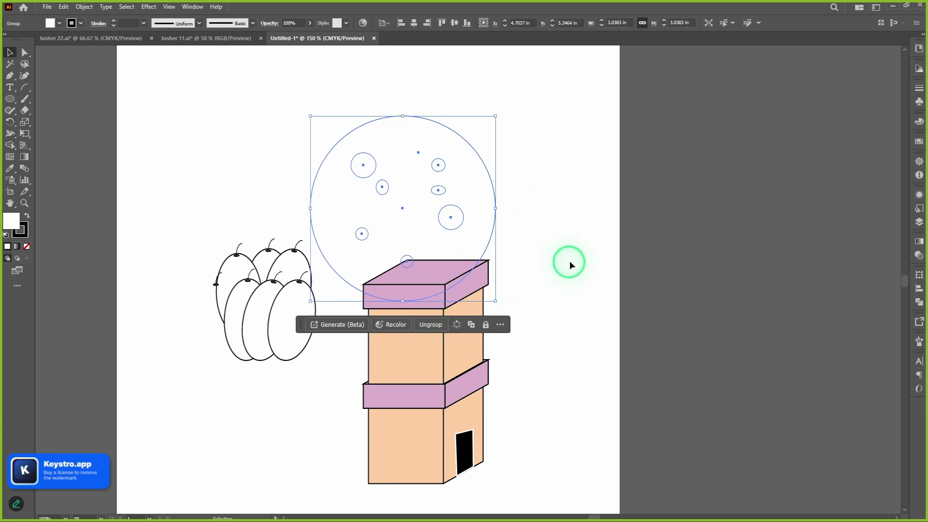
click(570, 263)
- Delete the stray stem on the left edge of the oval cluster
scroll(579, 256, down, 1)
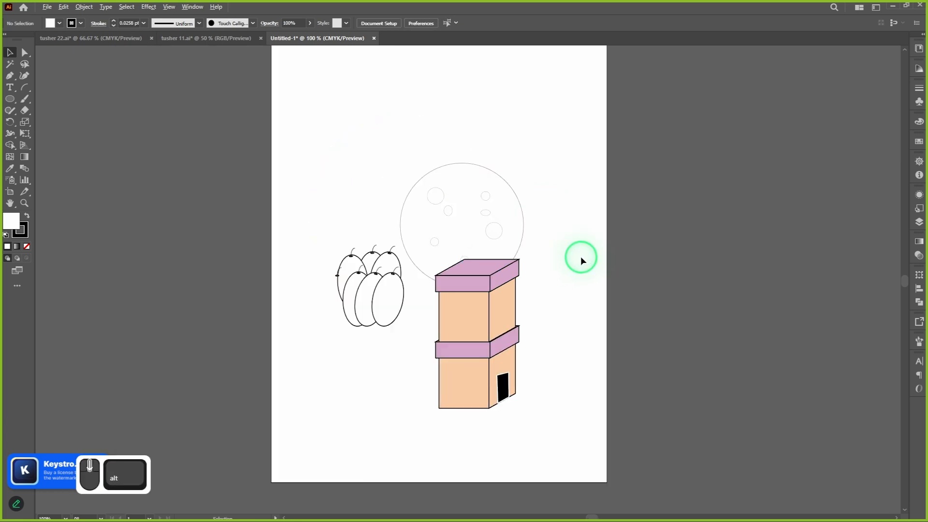
drag(581, 256, 596, 276)
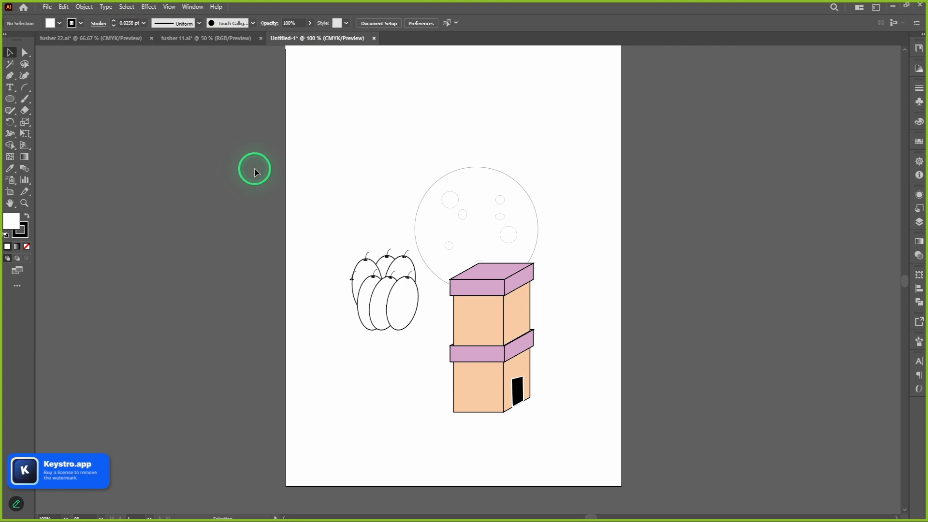
drag(314, 248, 350, 326)
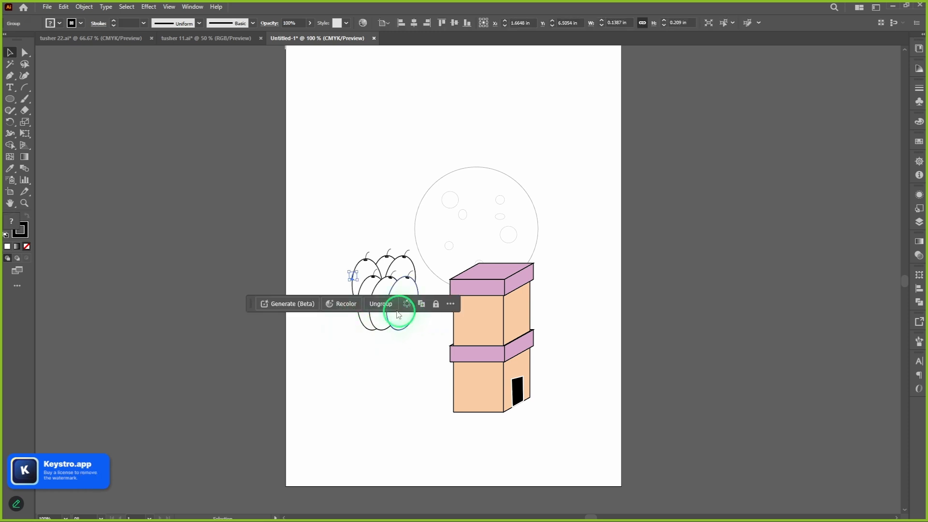
click(168, 79)
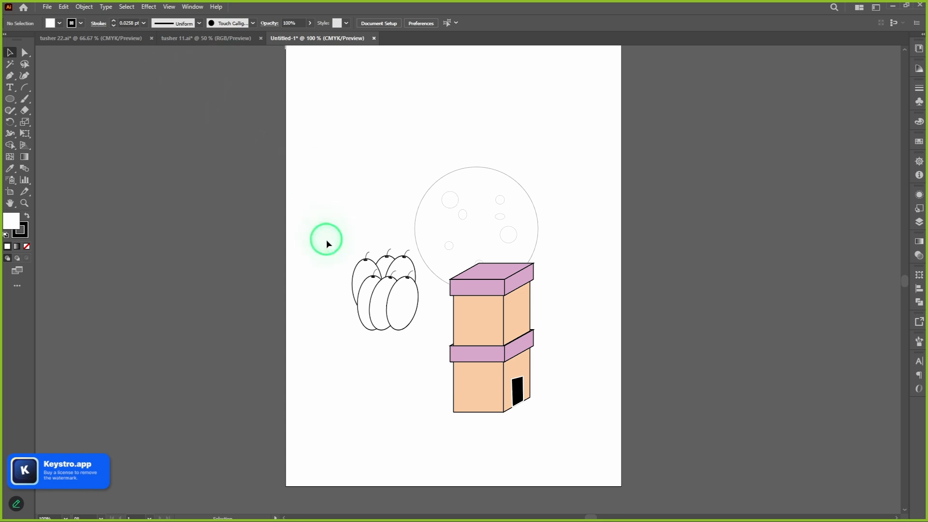
- Move the oval cluster to the artboard's left edge, and shift the cratered circle and tower up and slightly left
drag(327, 244, 404, 384)
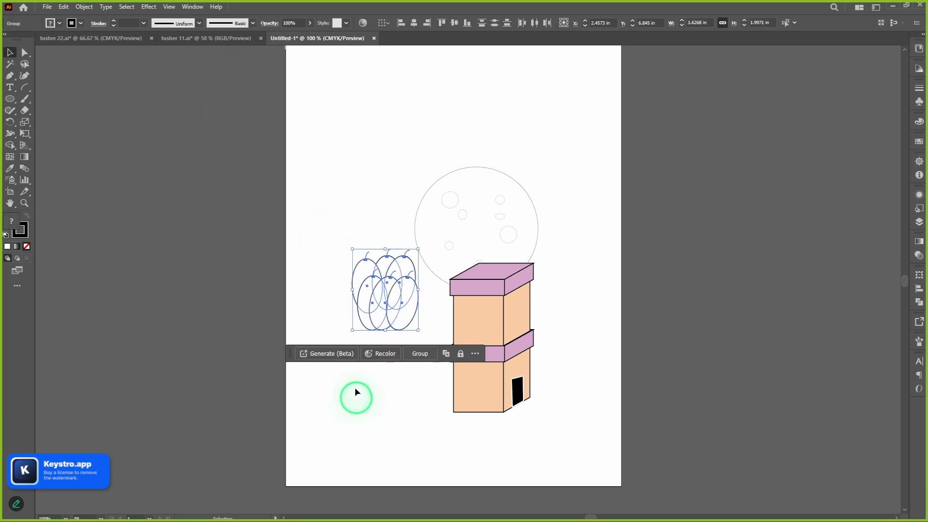
drag(377, 305, 322, 275)
drag(414, 132, 601, 467)
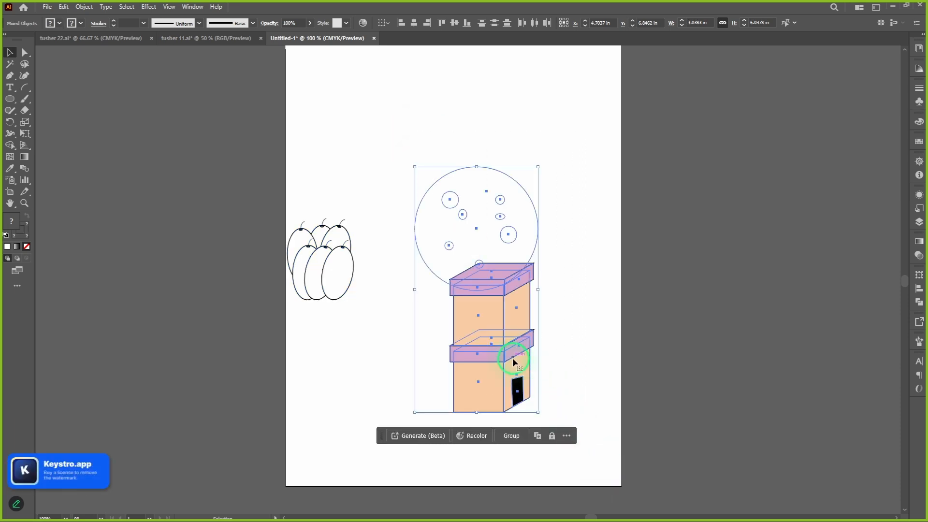
drag(514, 361, 480, 303)
click(572, 275)
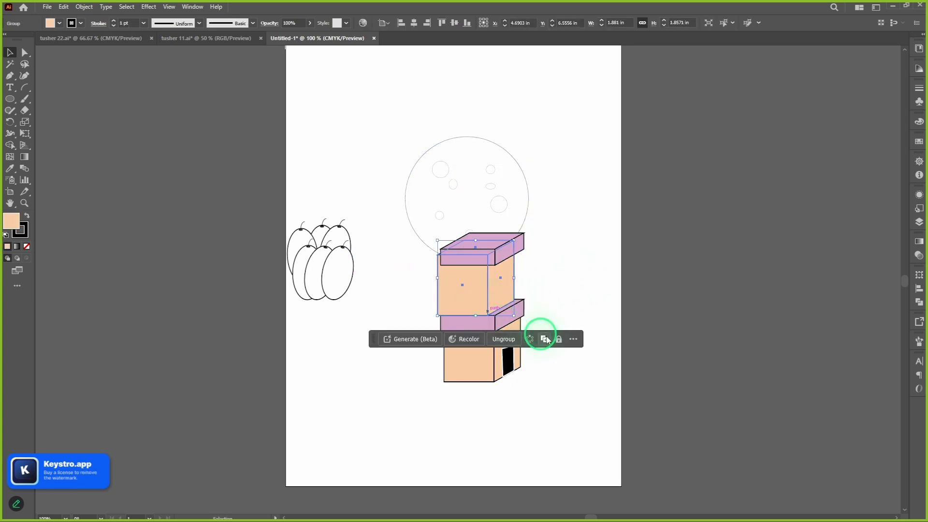
- Undo the last move of the tower's upper block, deselect, and switch to OBS
key(ctrl+z)
click(586, 280)
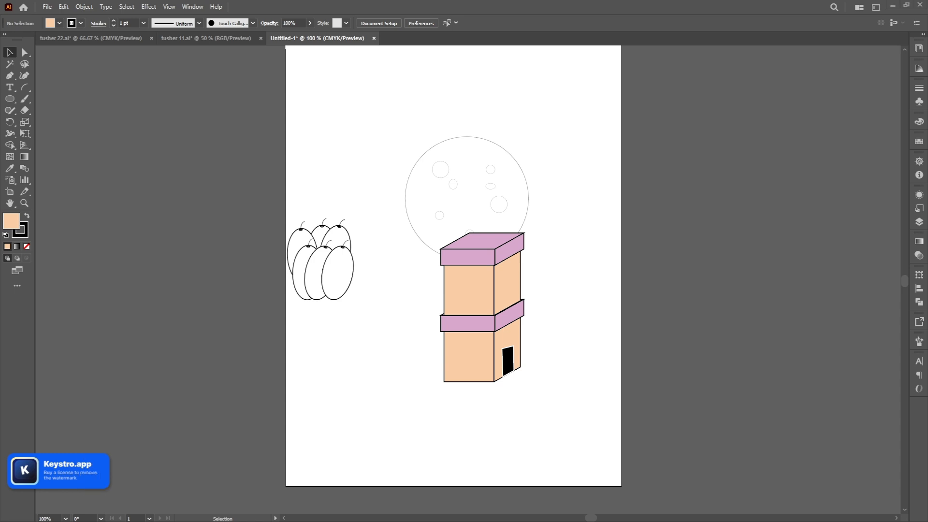
key(alt+Tab)
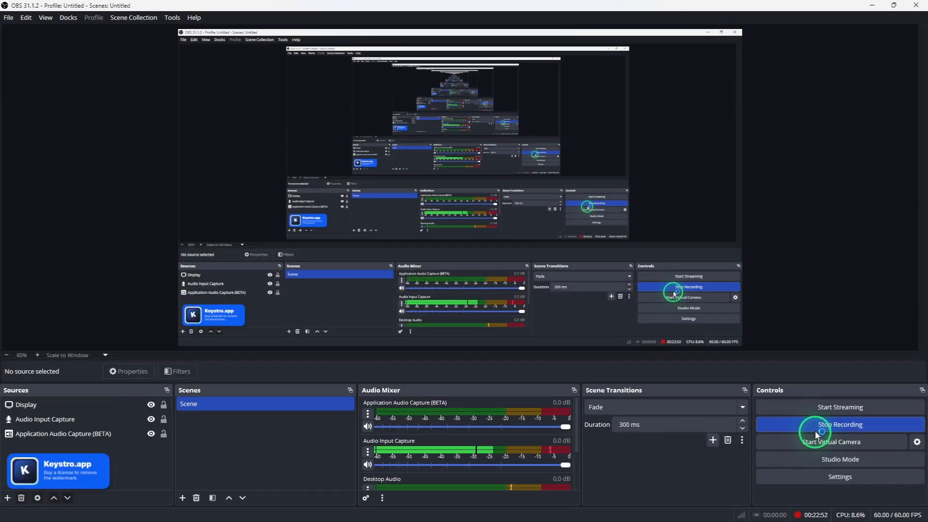